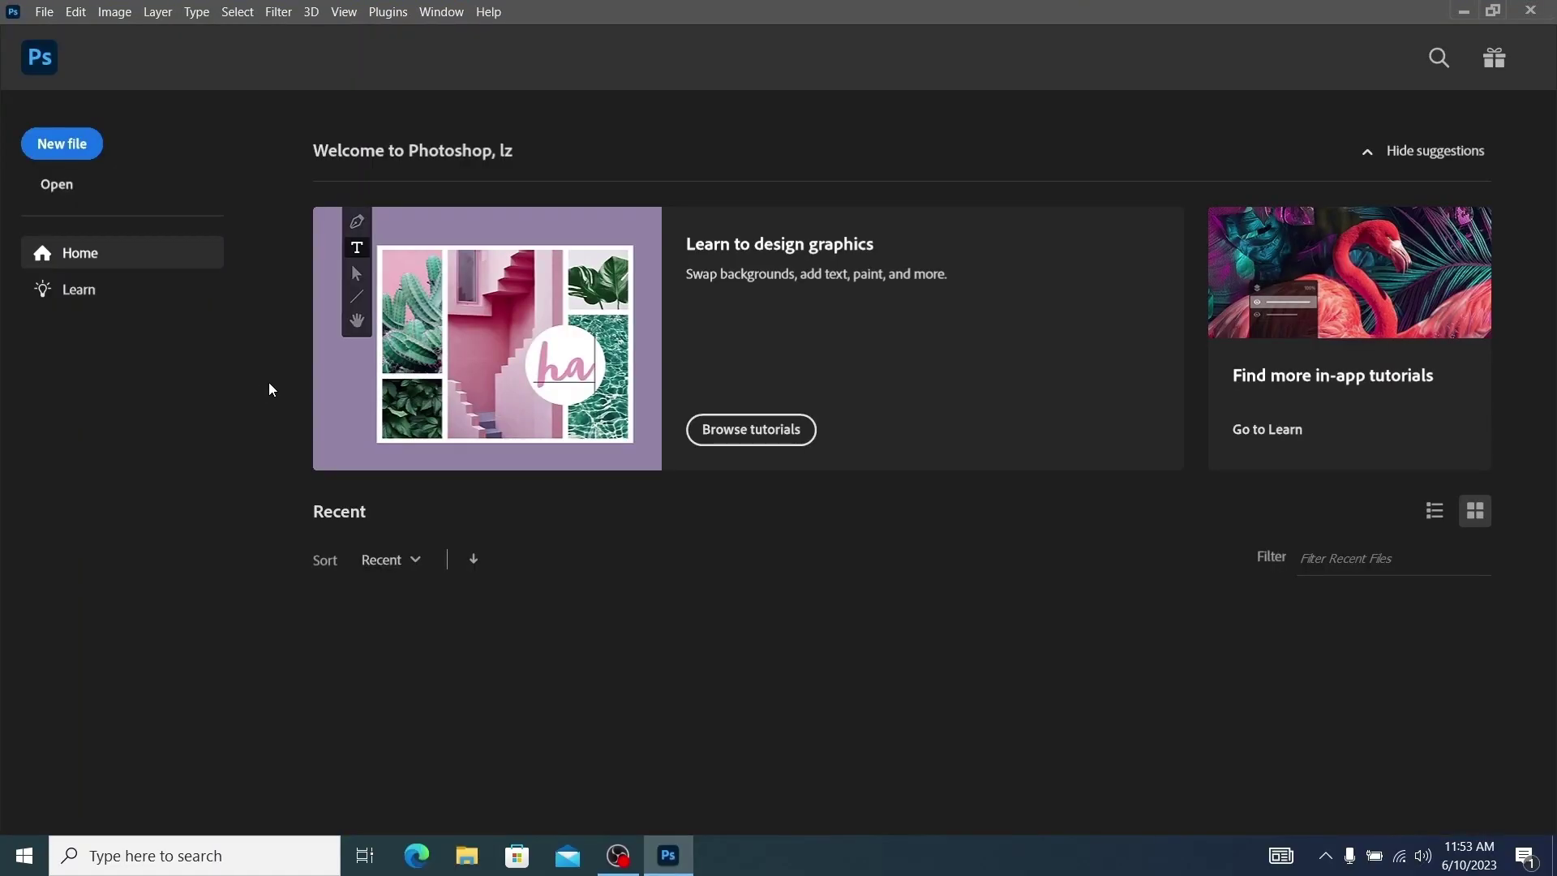
- Scroll the Home screen's Recent files and open city-4807268_1280.jpg
scroll(332, 487, "down", 4)
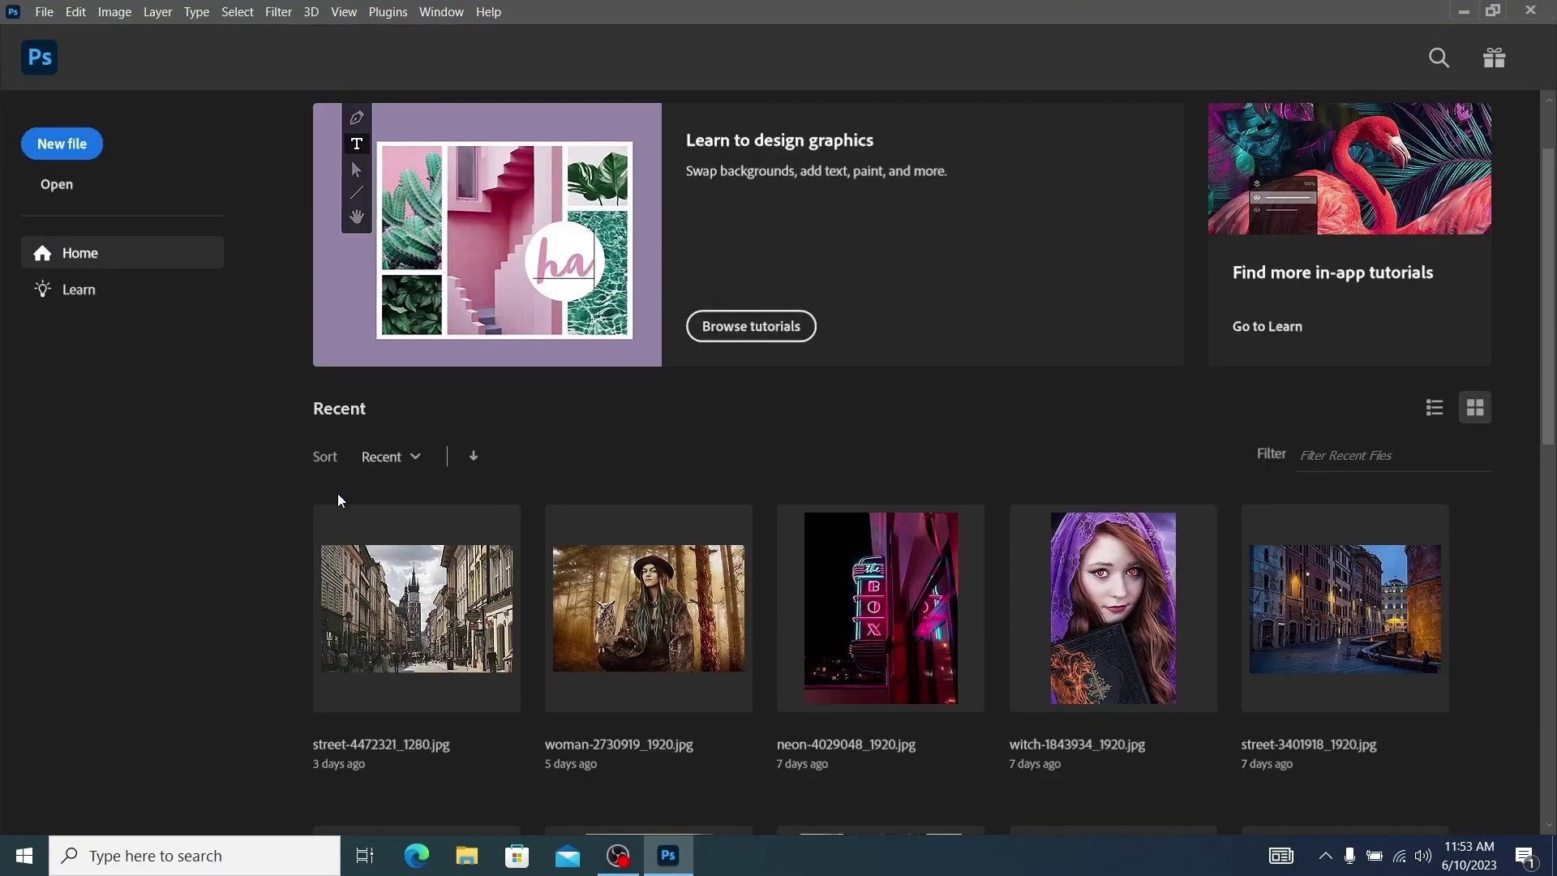
scroll(338, 497, "down", 9)
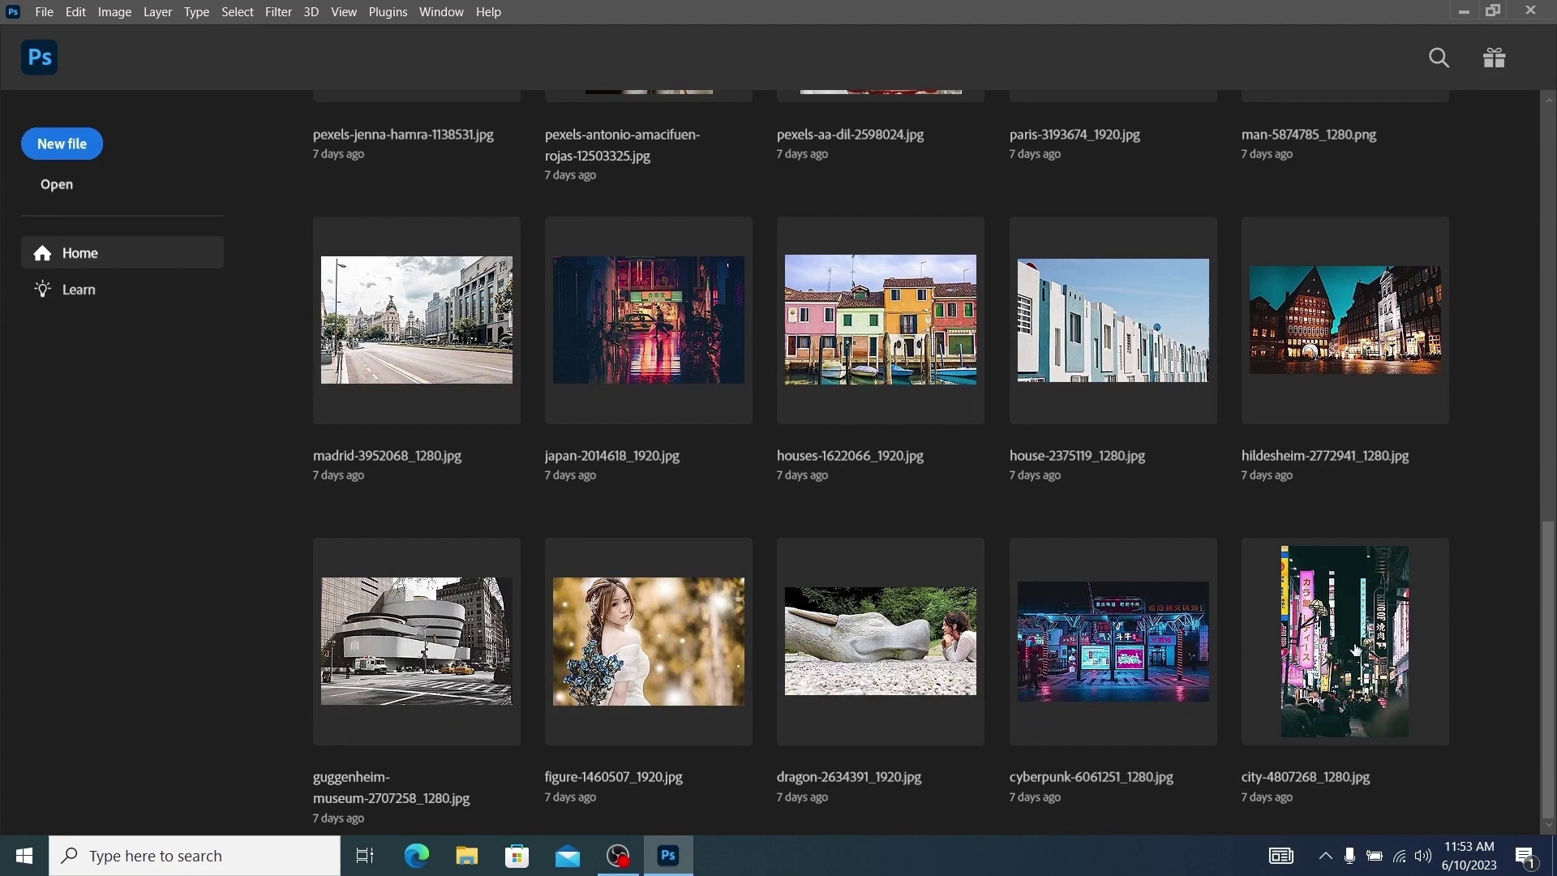
left_click(1341, 645)
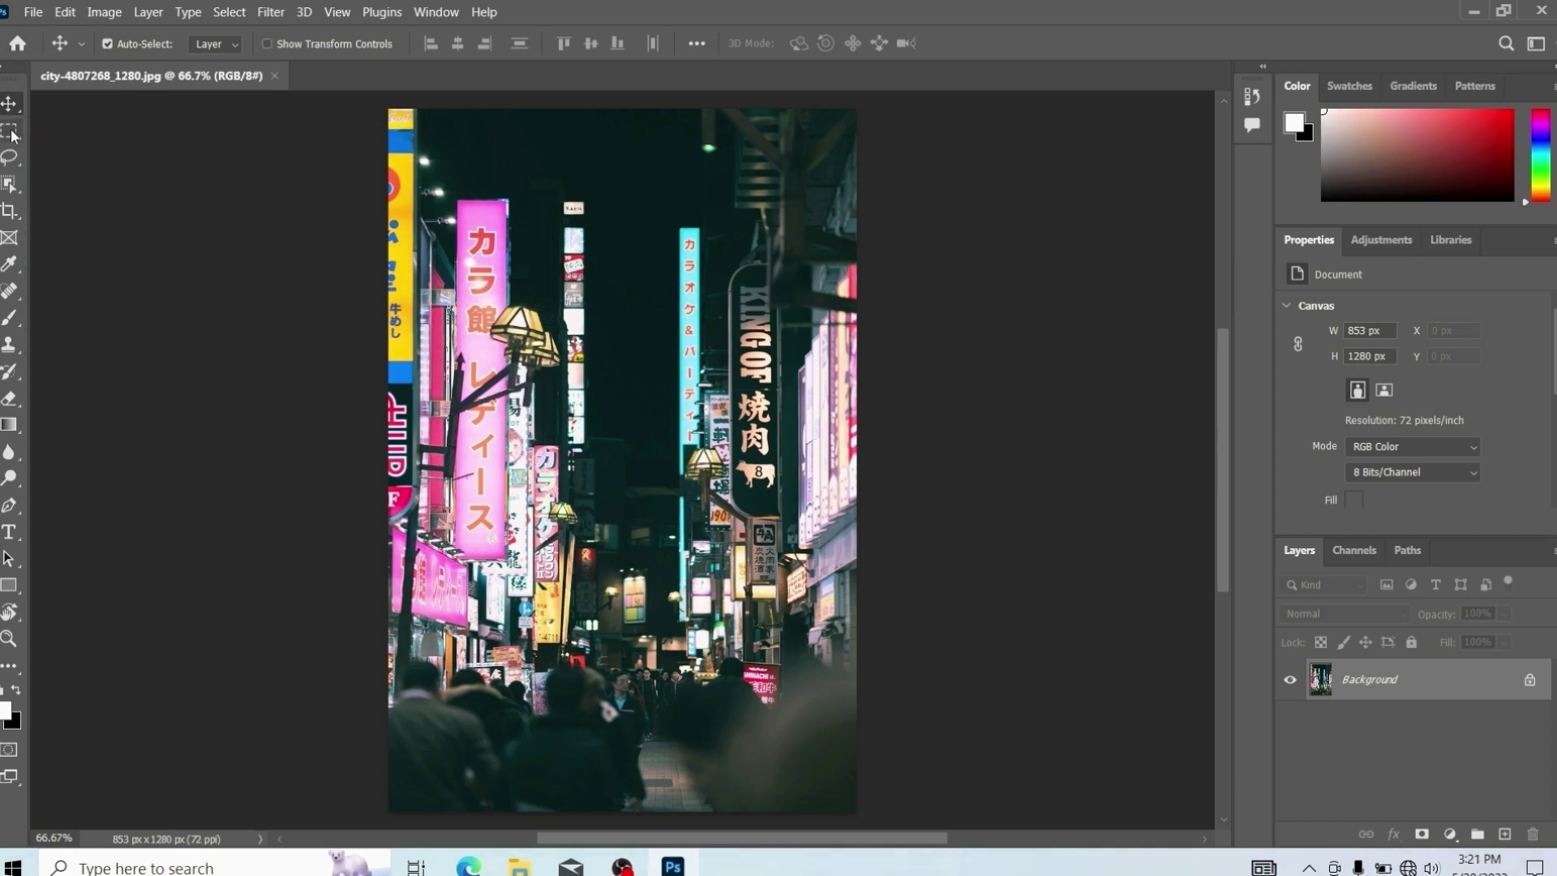
- Cycle through the Rectangular Marquee, Lasso, Object Selection and Crop tools, ending on Move
left_click(12, 132)
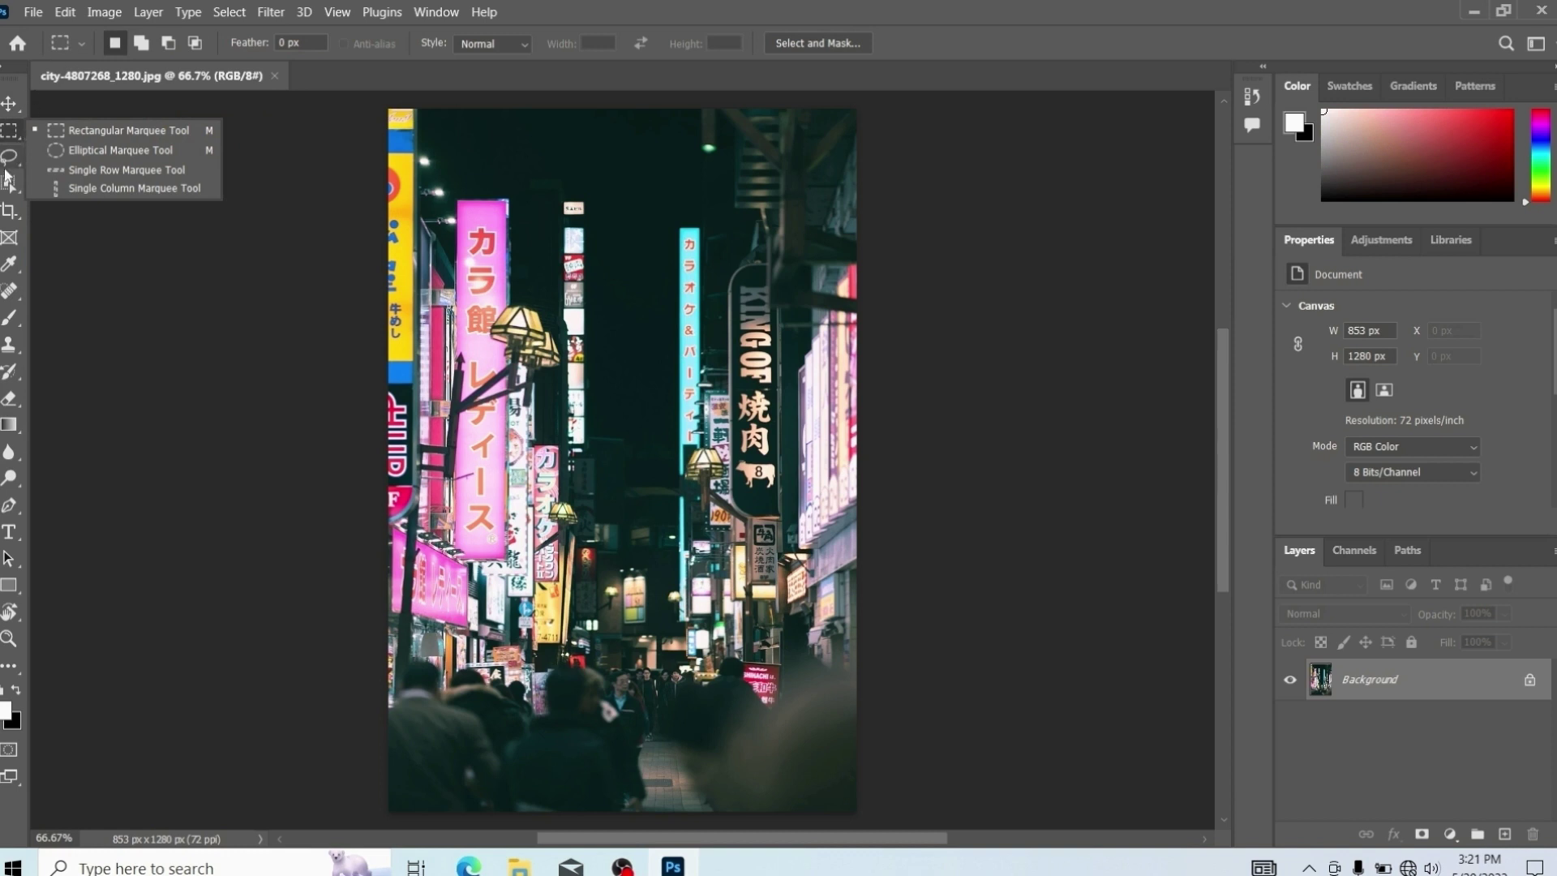
left_click(10, 157)
left_click(11, 185)
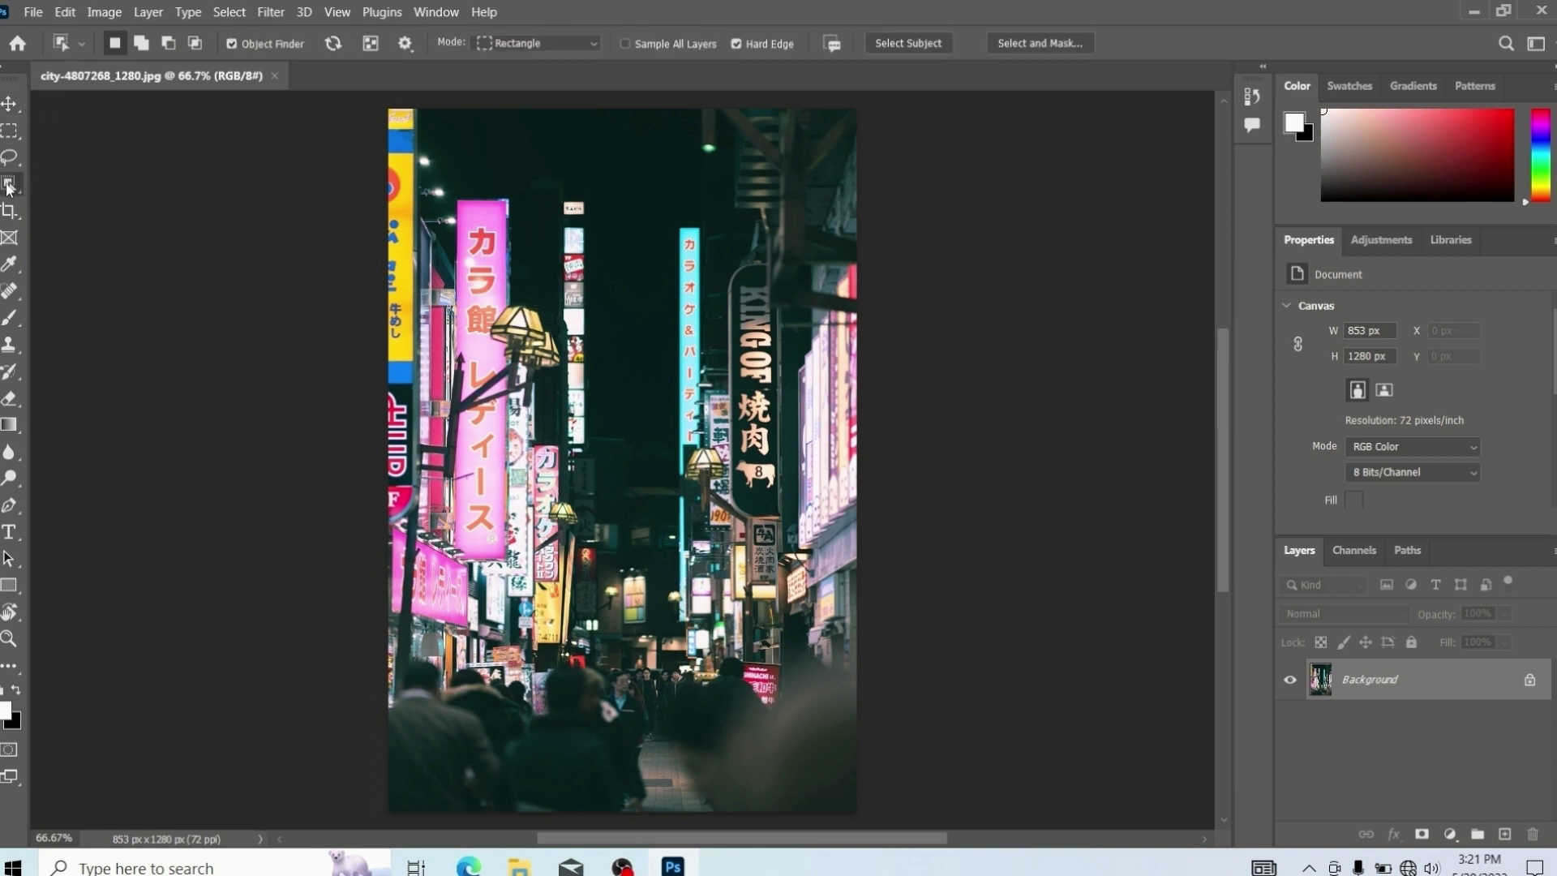
left_click(15, 214)
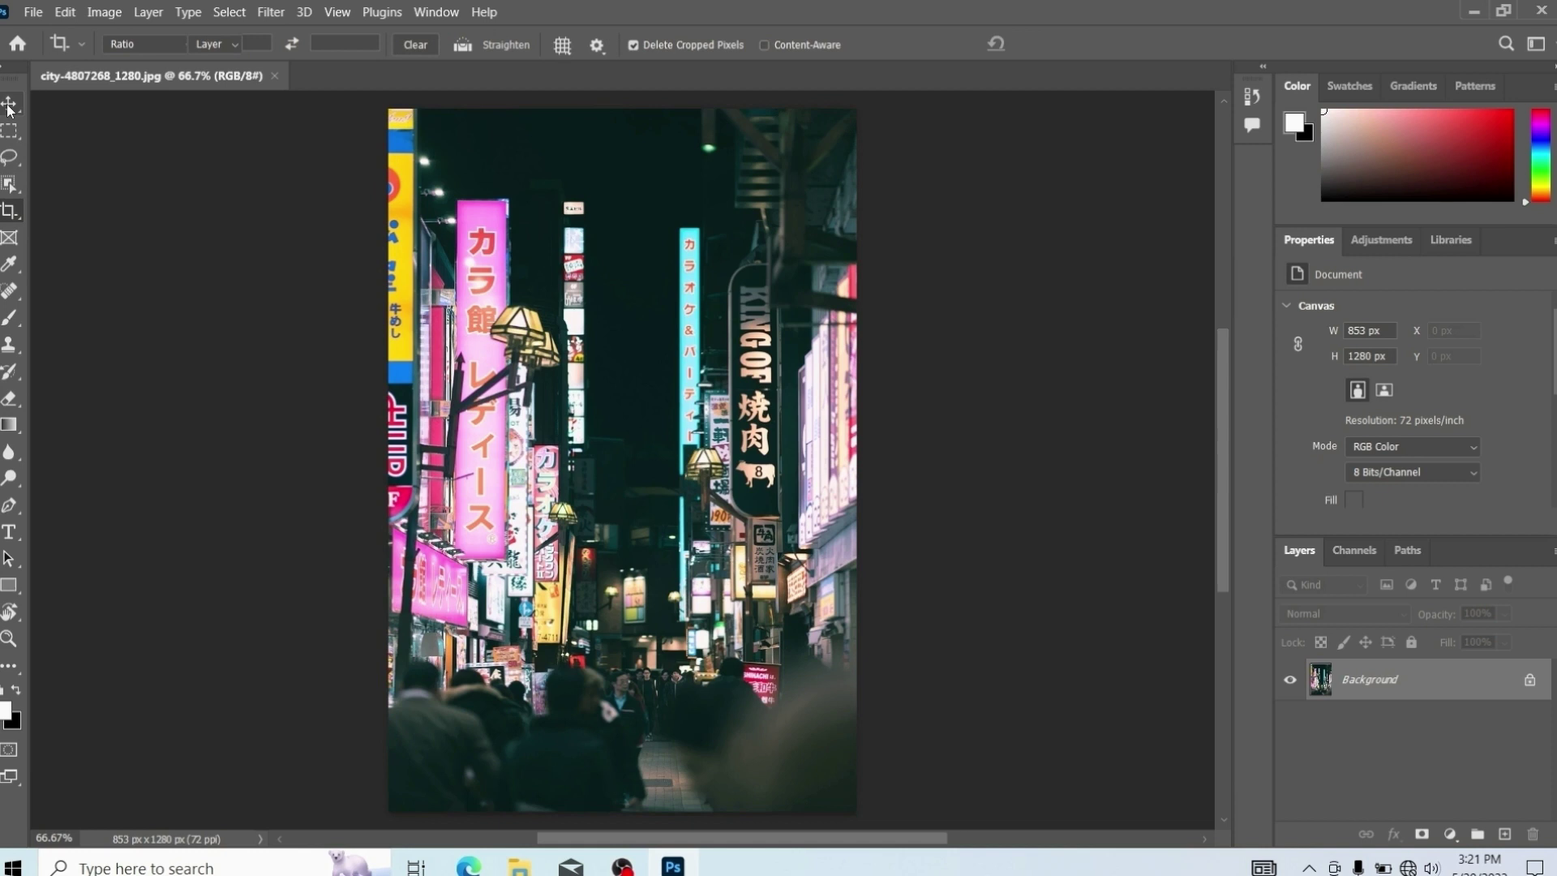
left_click(11, 104)
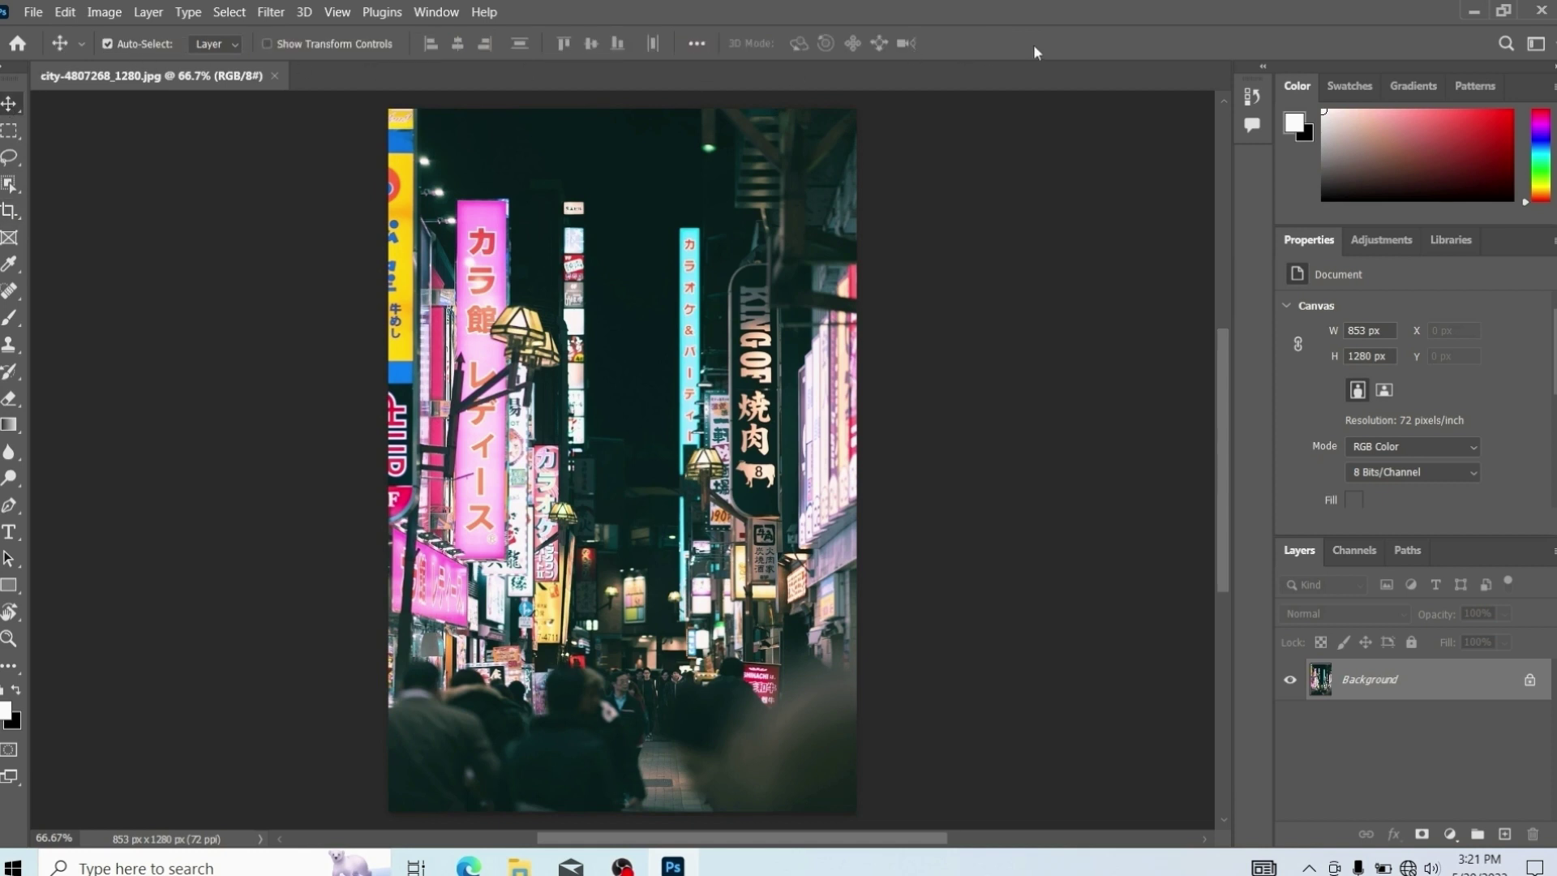
left_click(1255, 100)
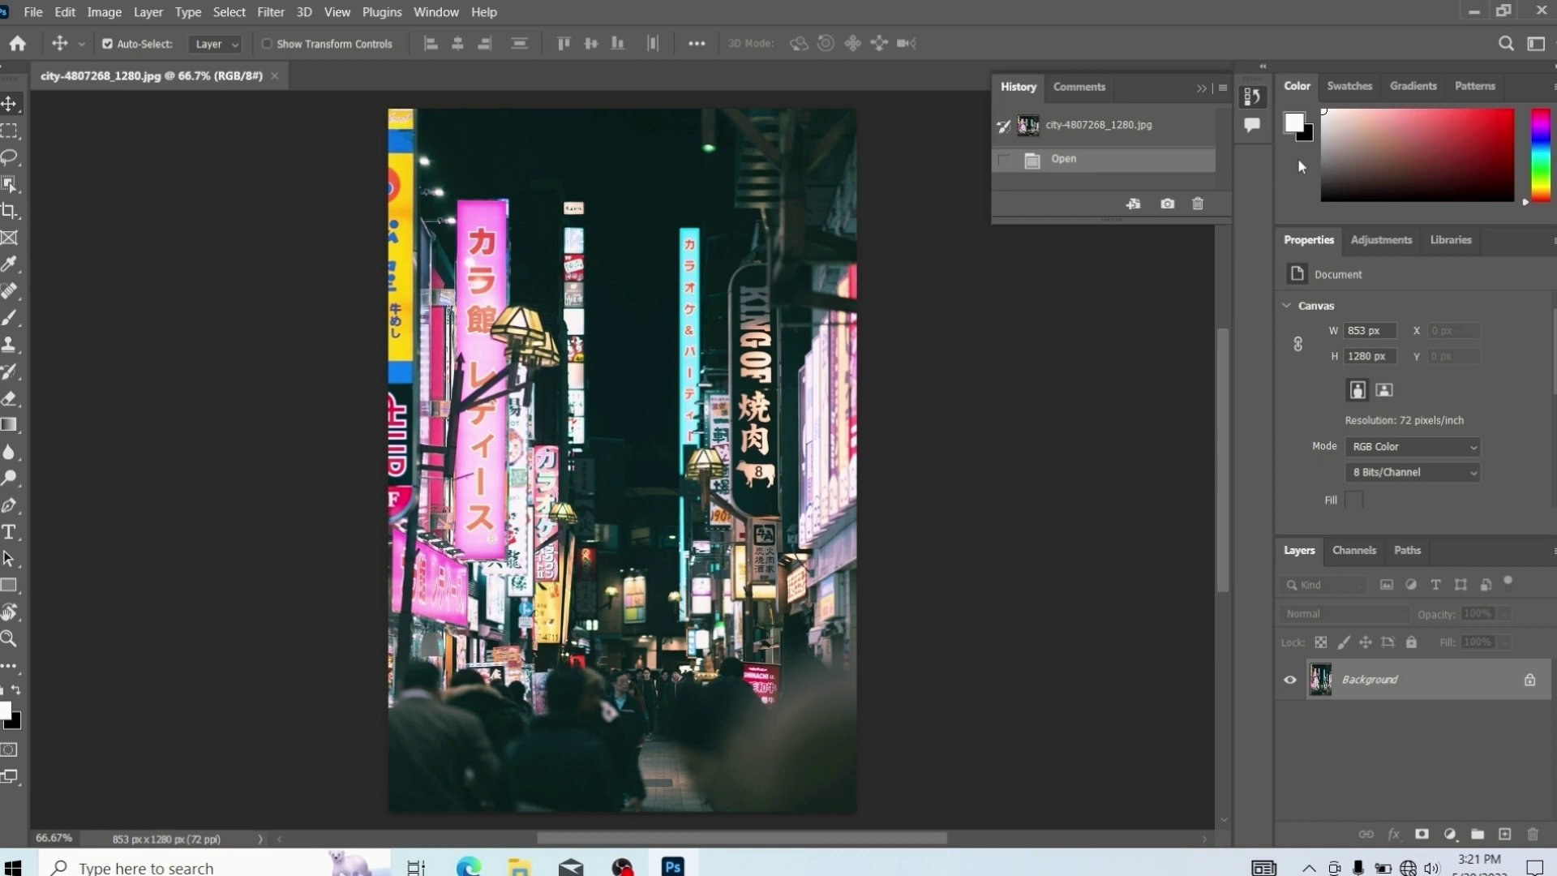
left_click(1253, 98)
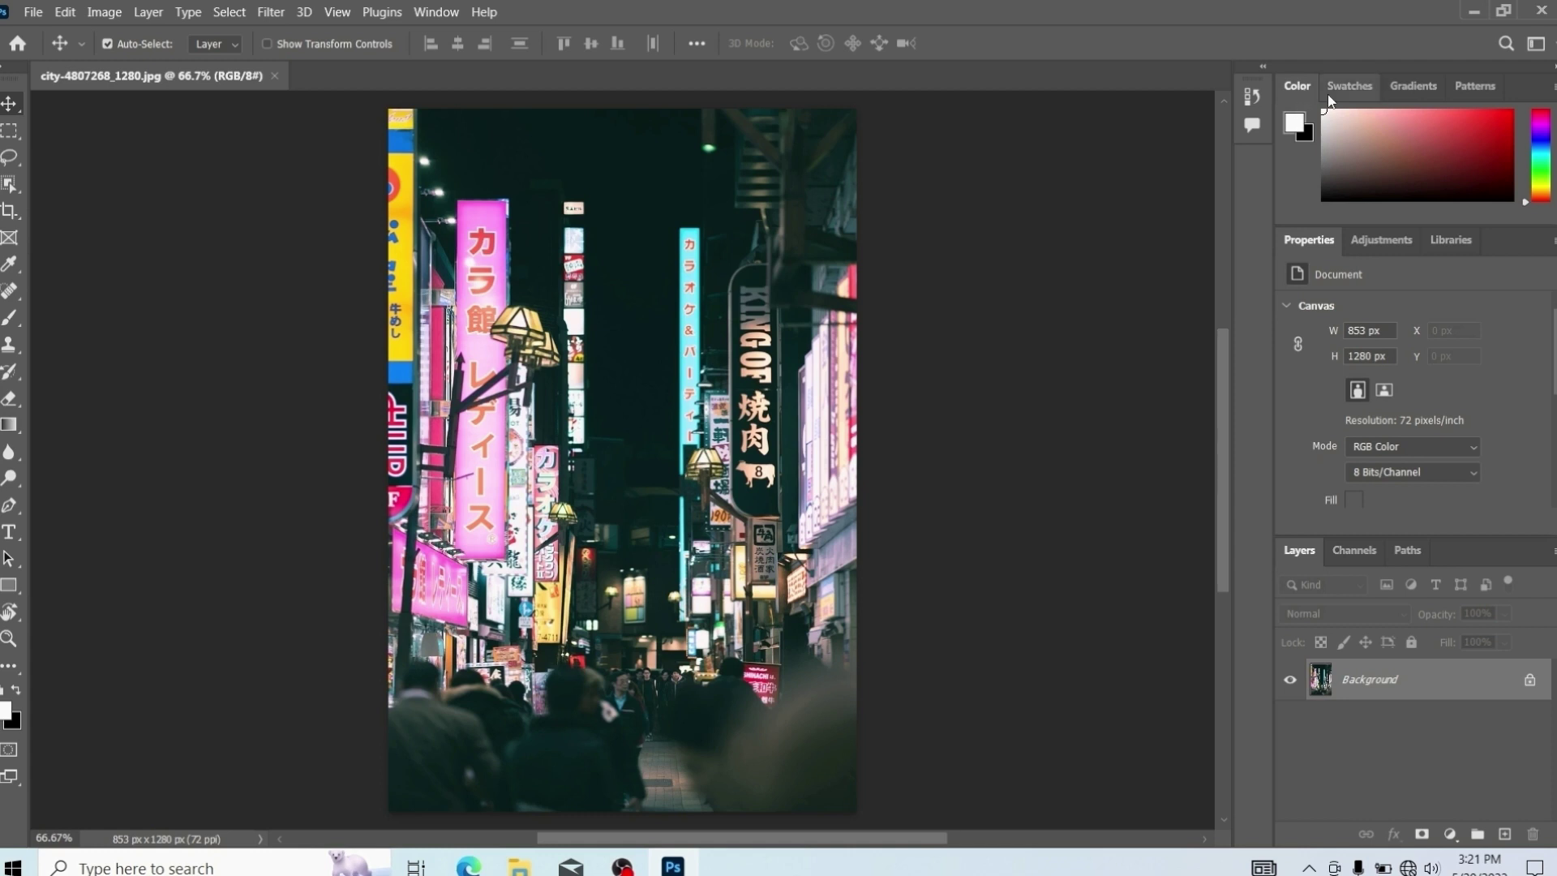
- Set the foreground colour to light pink in the Color panel picker
left_click(1415, 145)
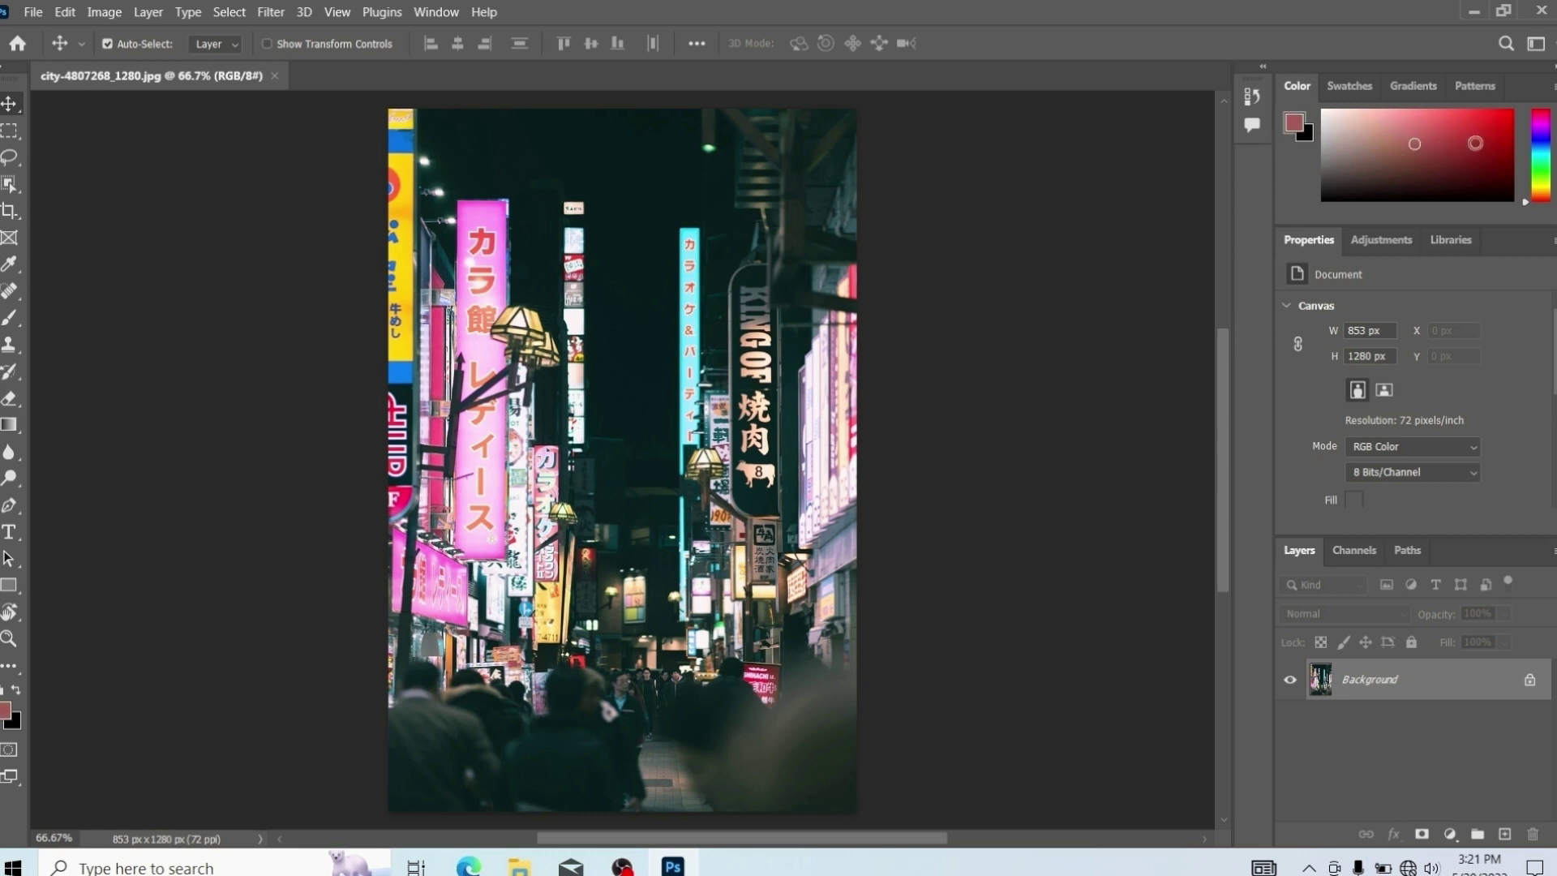
left_click(1476, 167)
mouse_move(1476, 168)
left_mouse_down()
mouse_move(1371, 169)
mouse_move(1367, 121)
left_mouse_up()
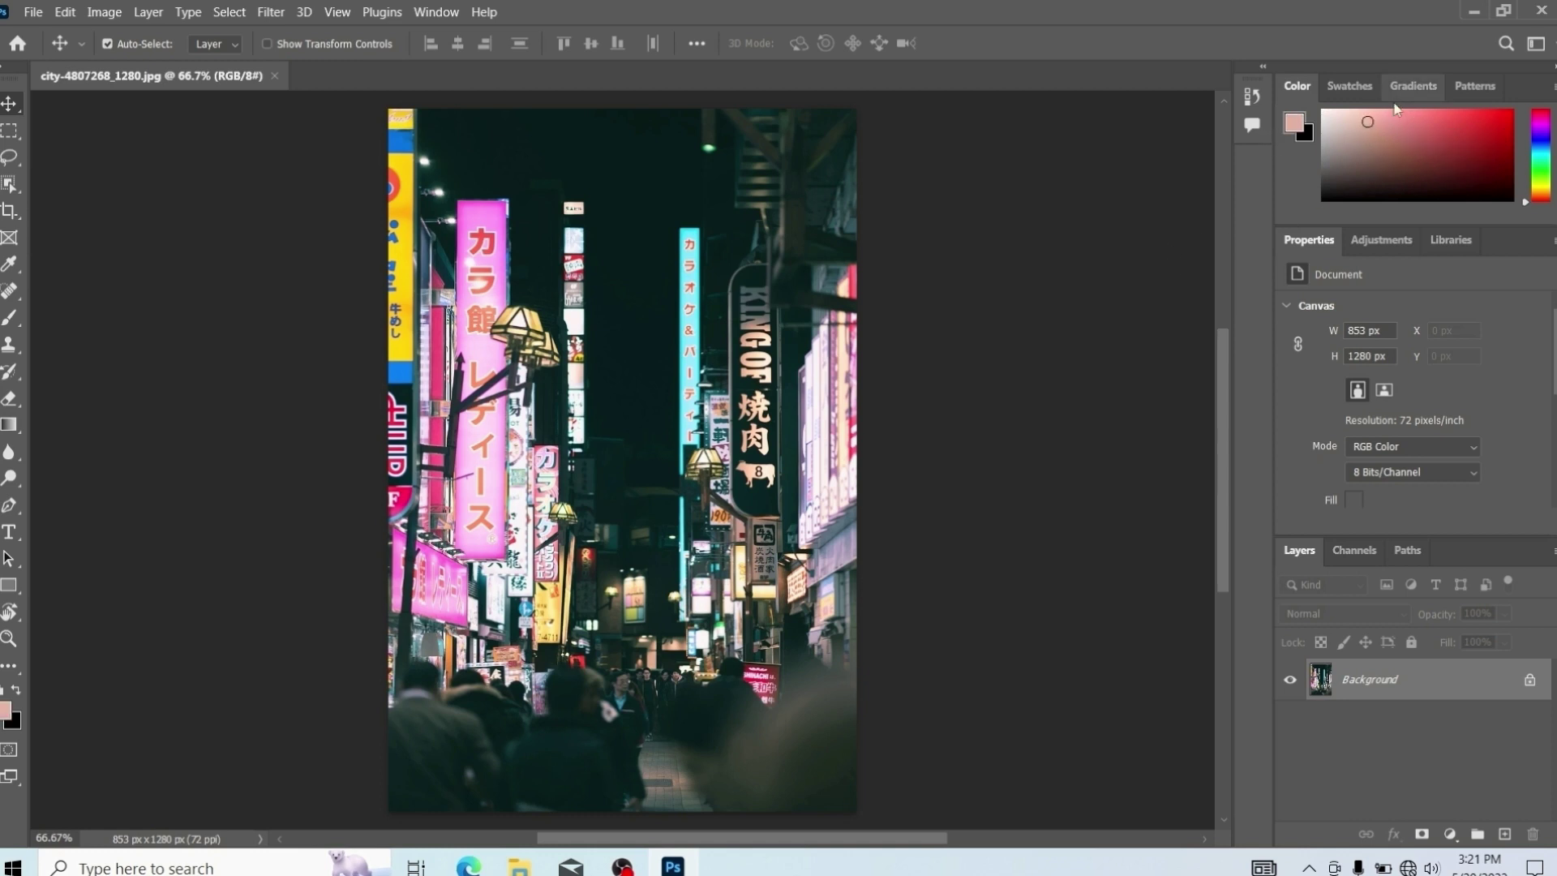
- Browse the Swatches, Gradients and Patterns collections, then return to the Color panel
left_click(1339, 79)
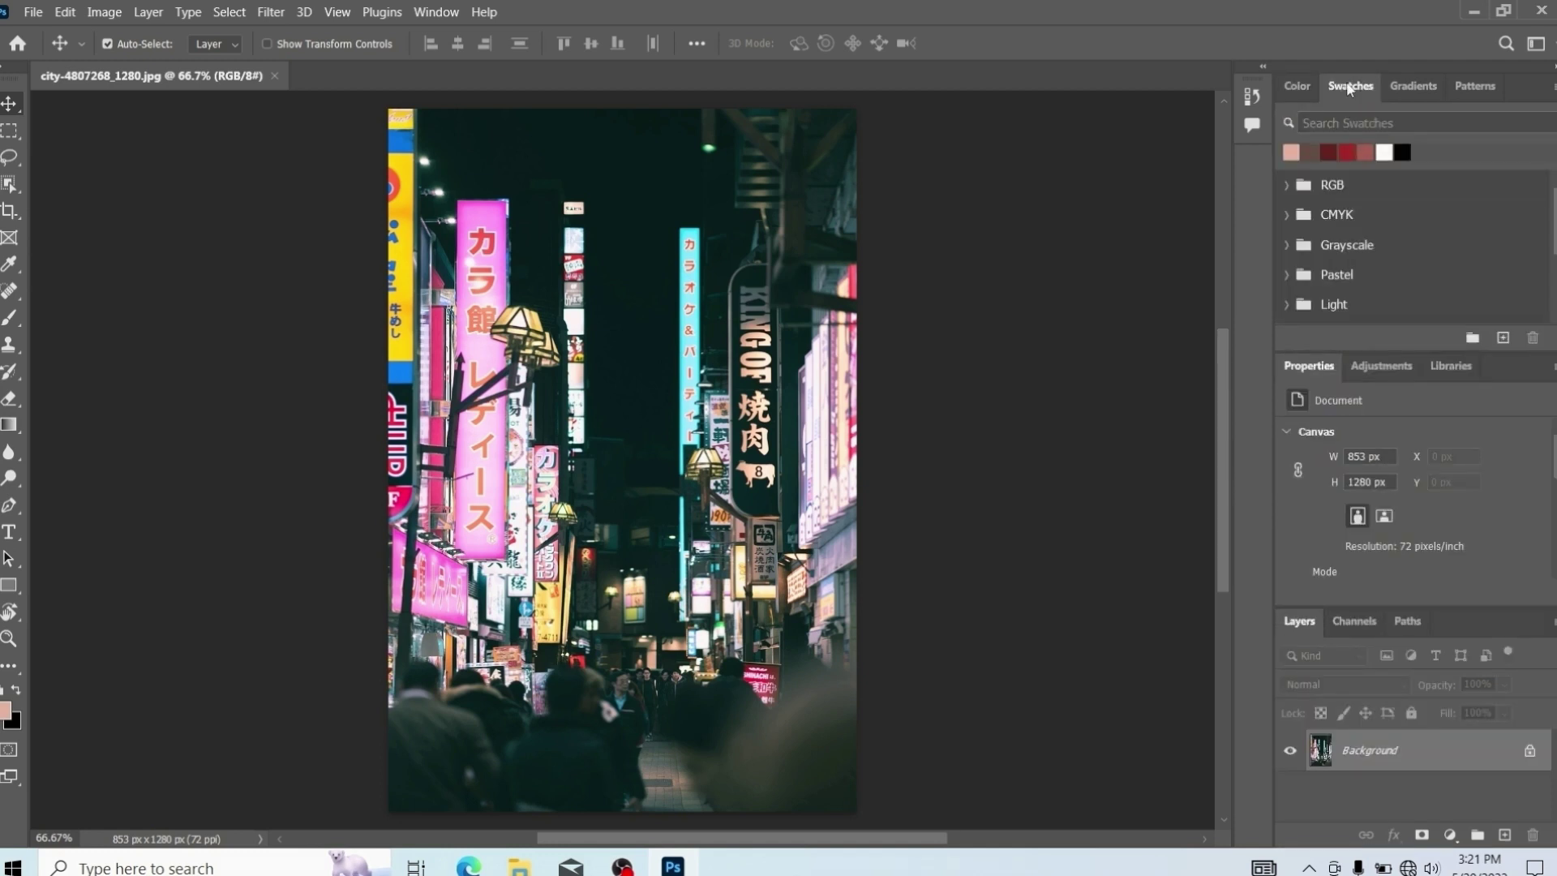
left_click(1413, 87)
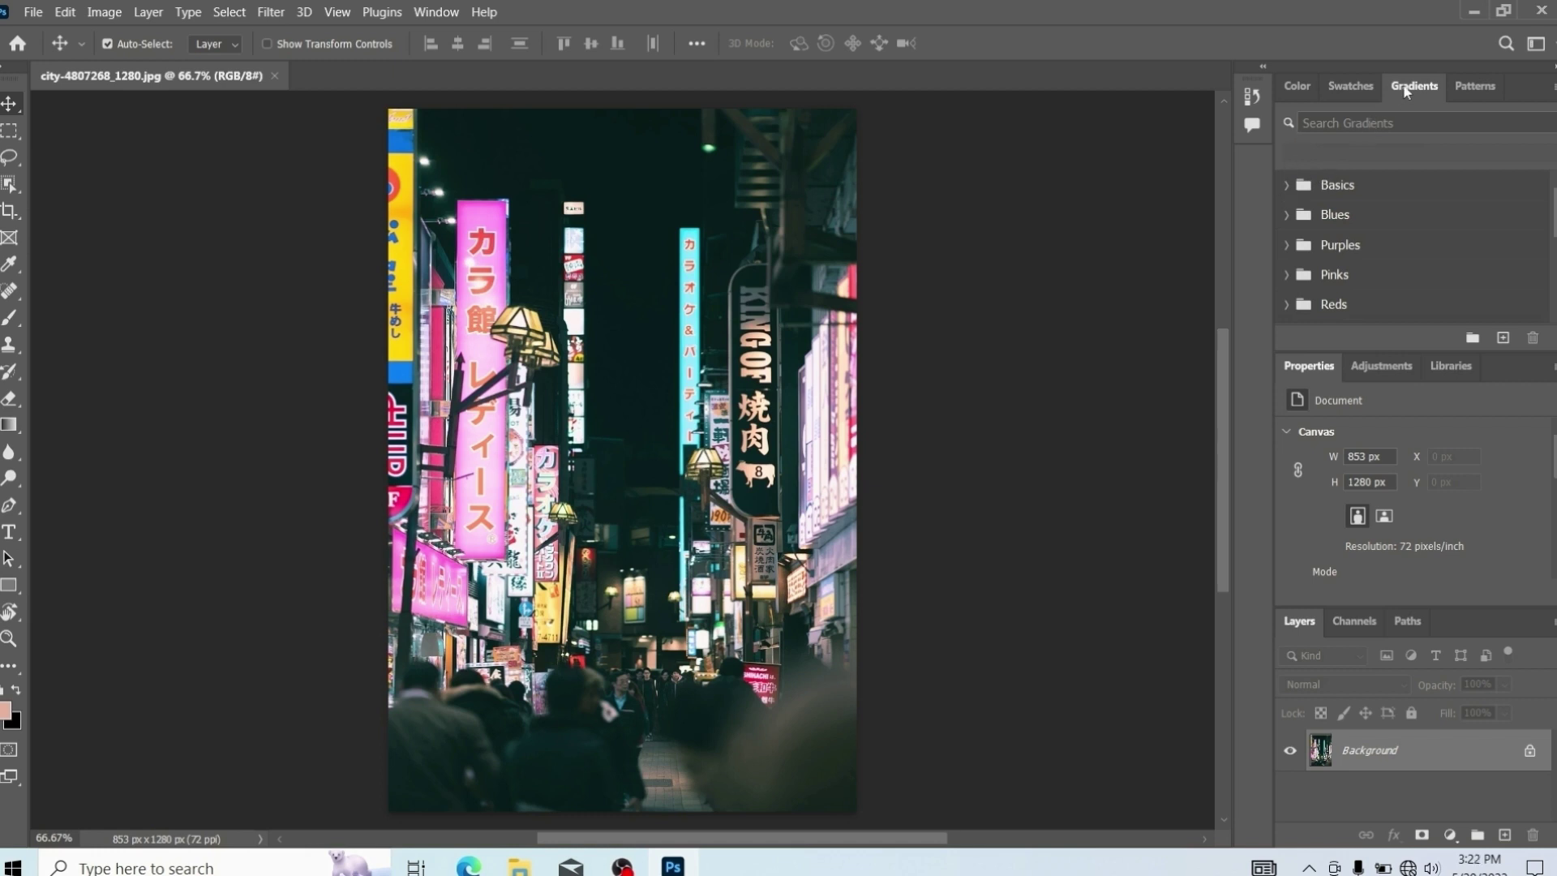
left_click(1470, 91)
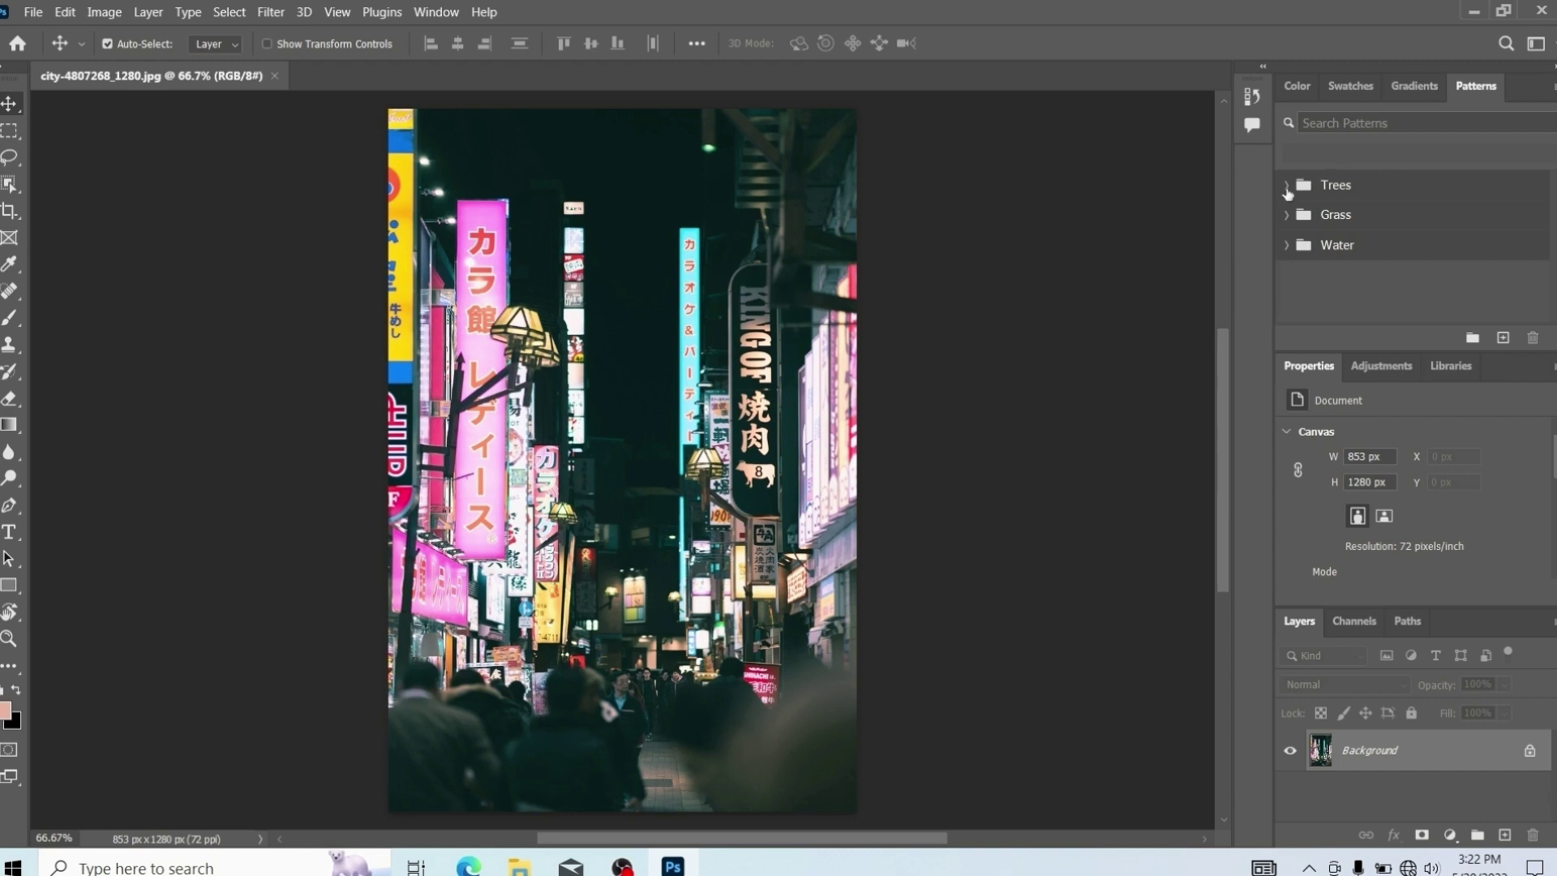
left_click(1294, 87)
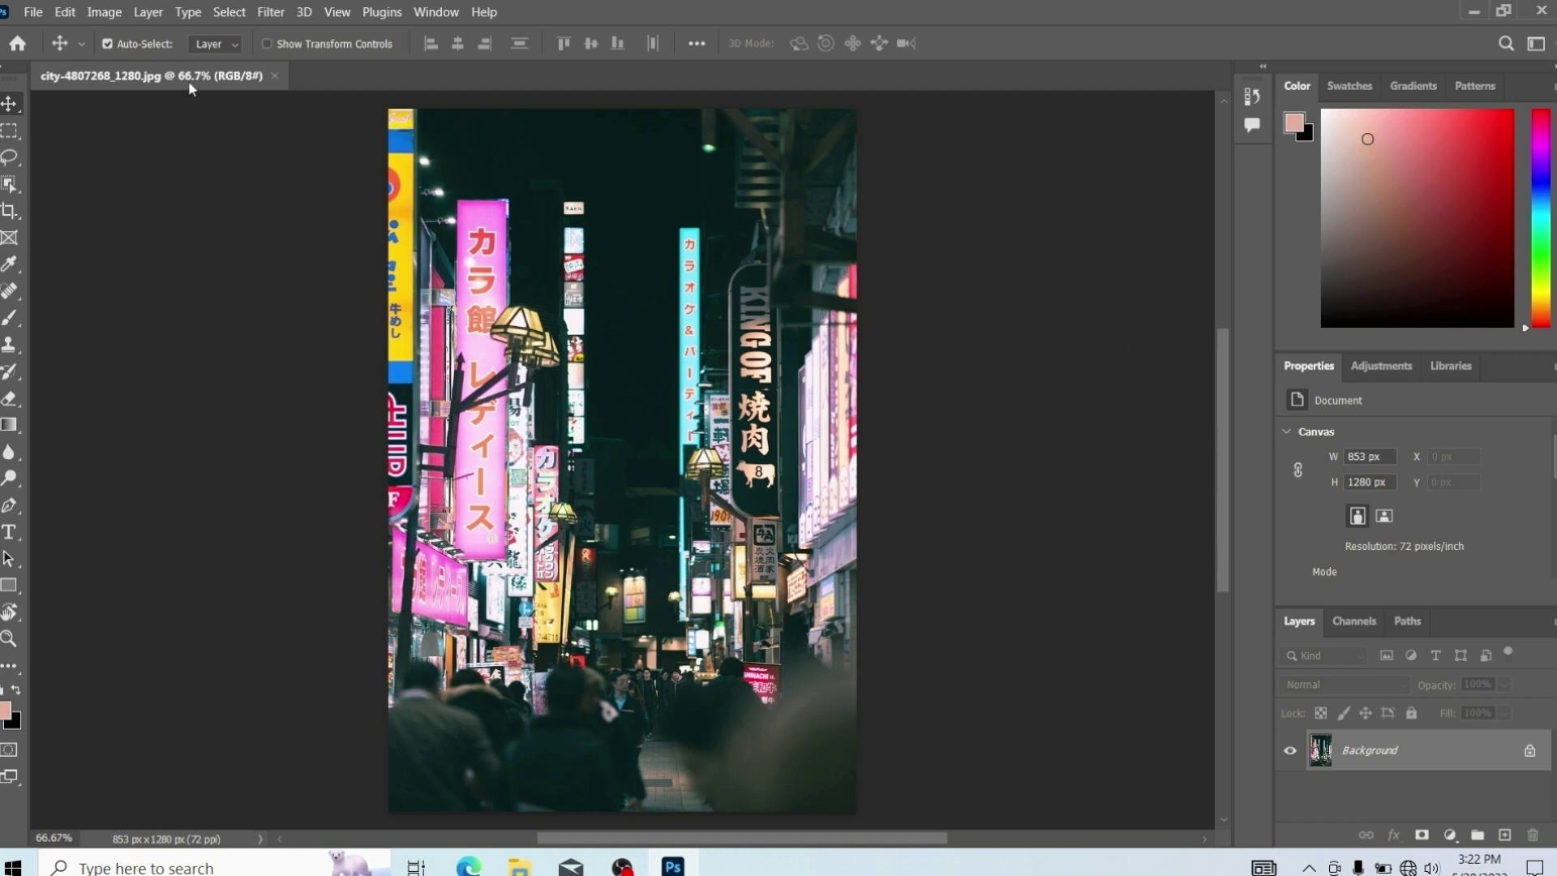
left_click(1361, 372)
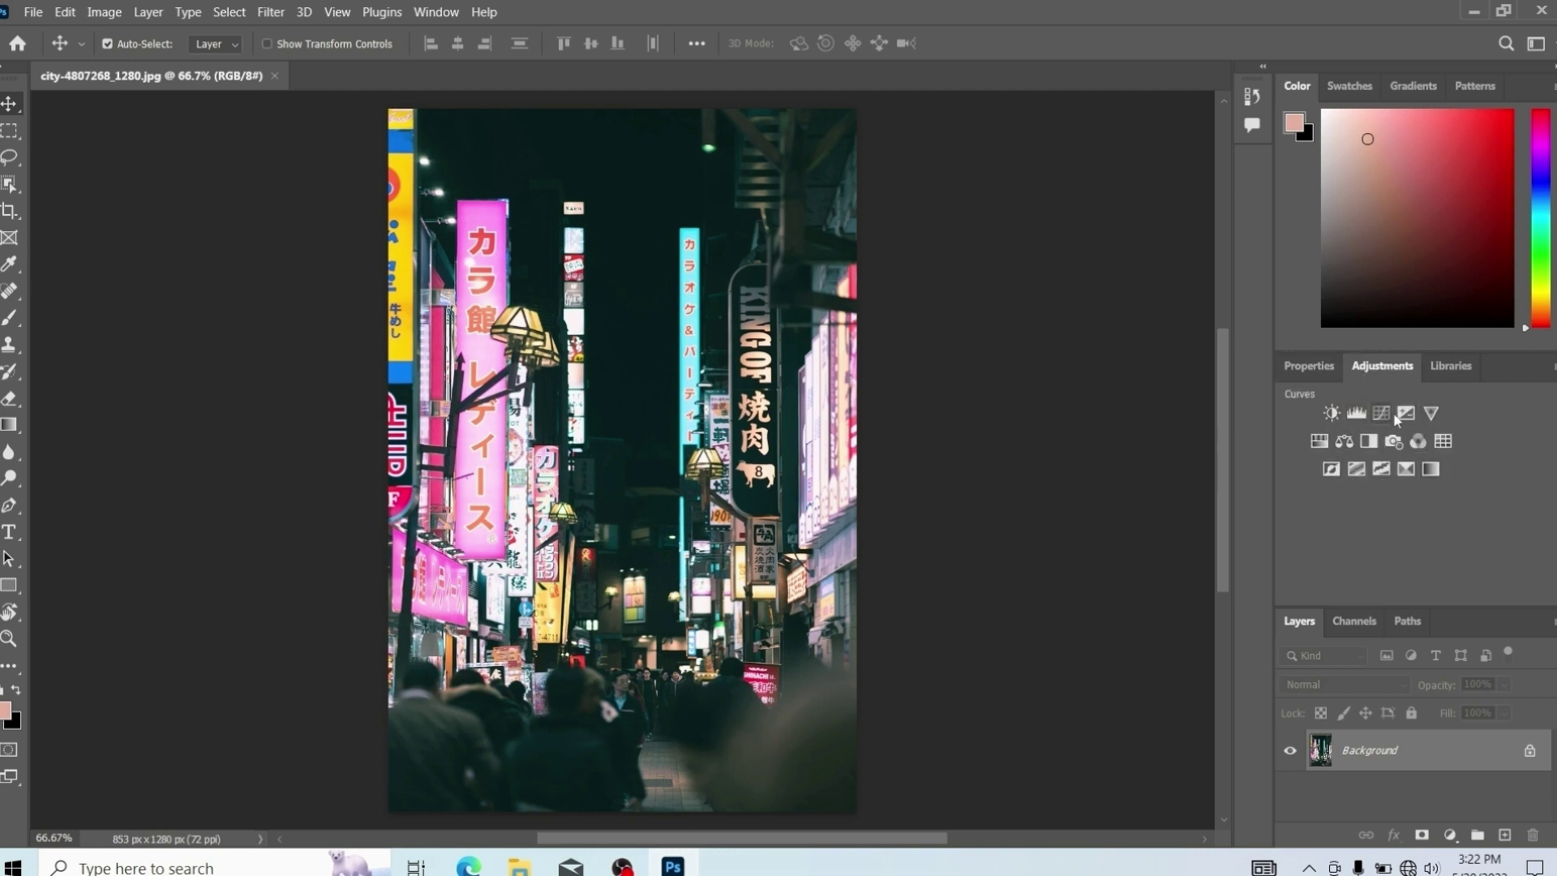
left_click(1303, 629)
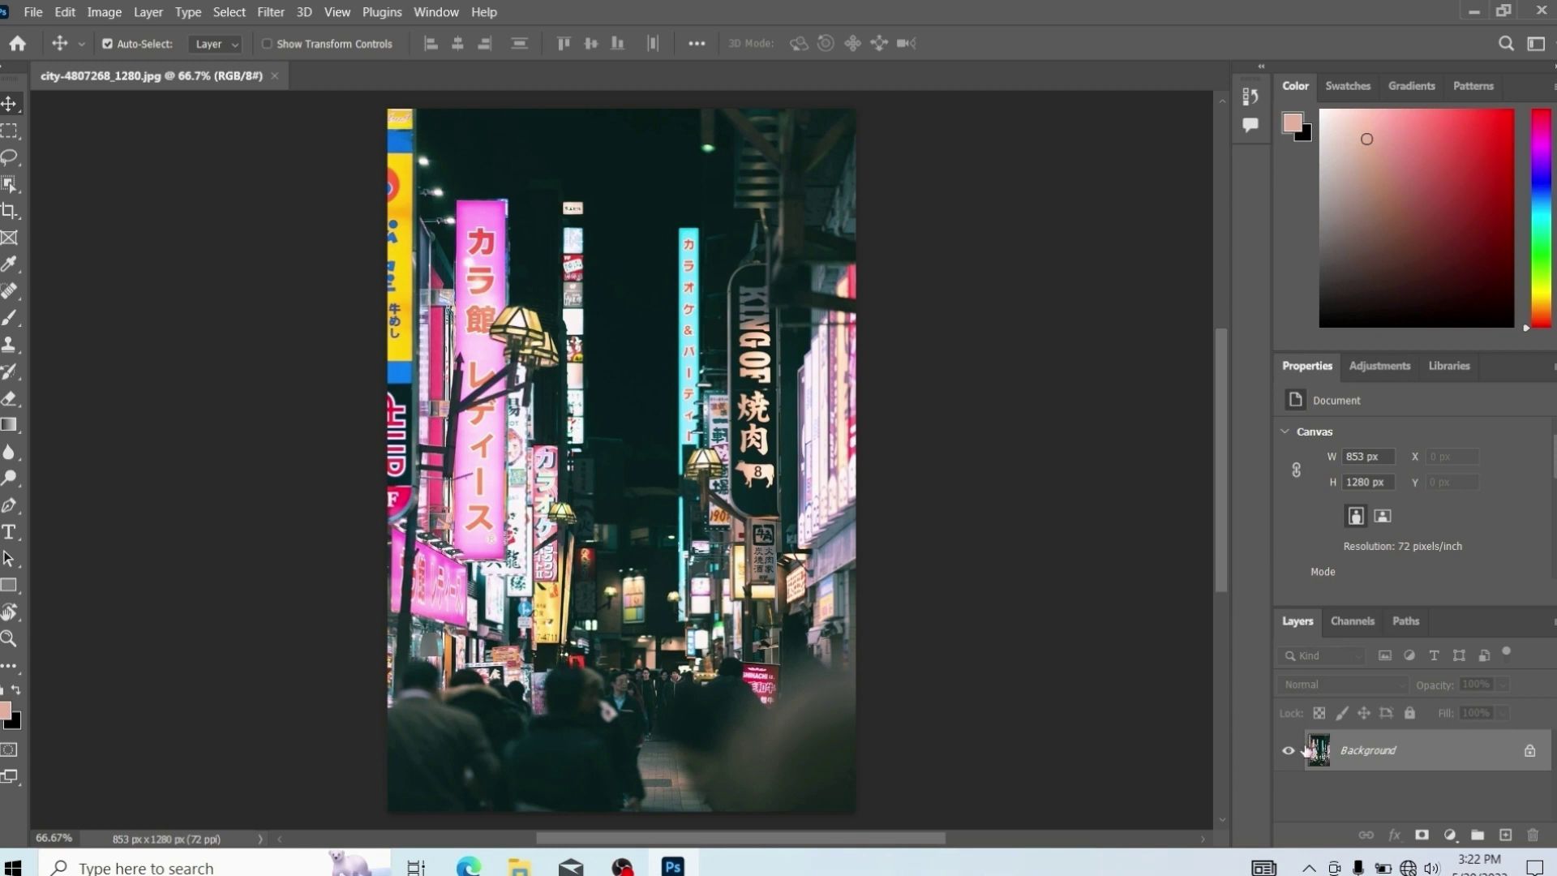
left_click(1354, 622)
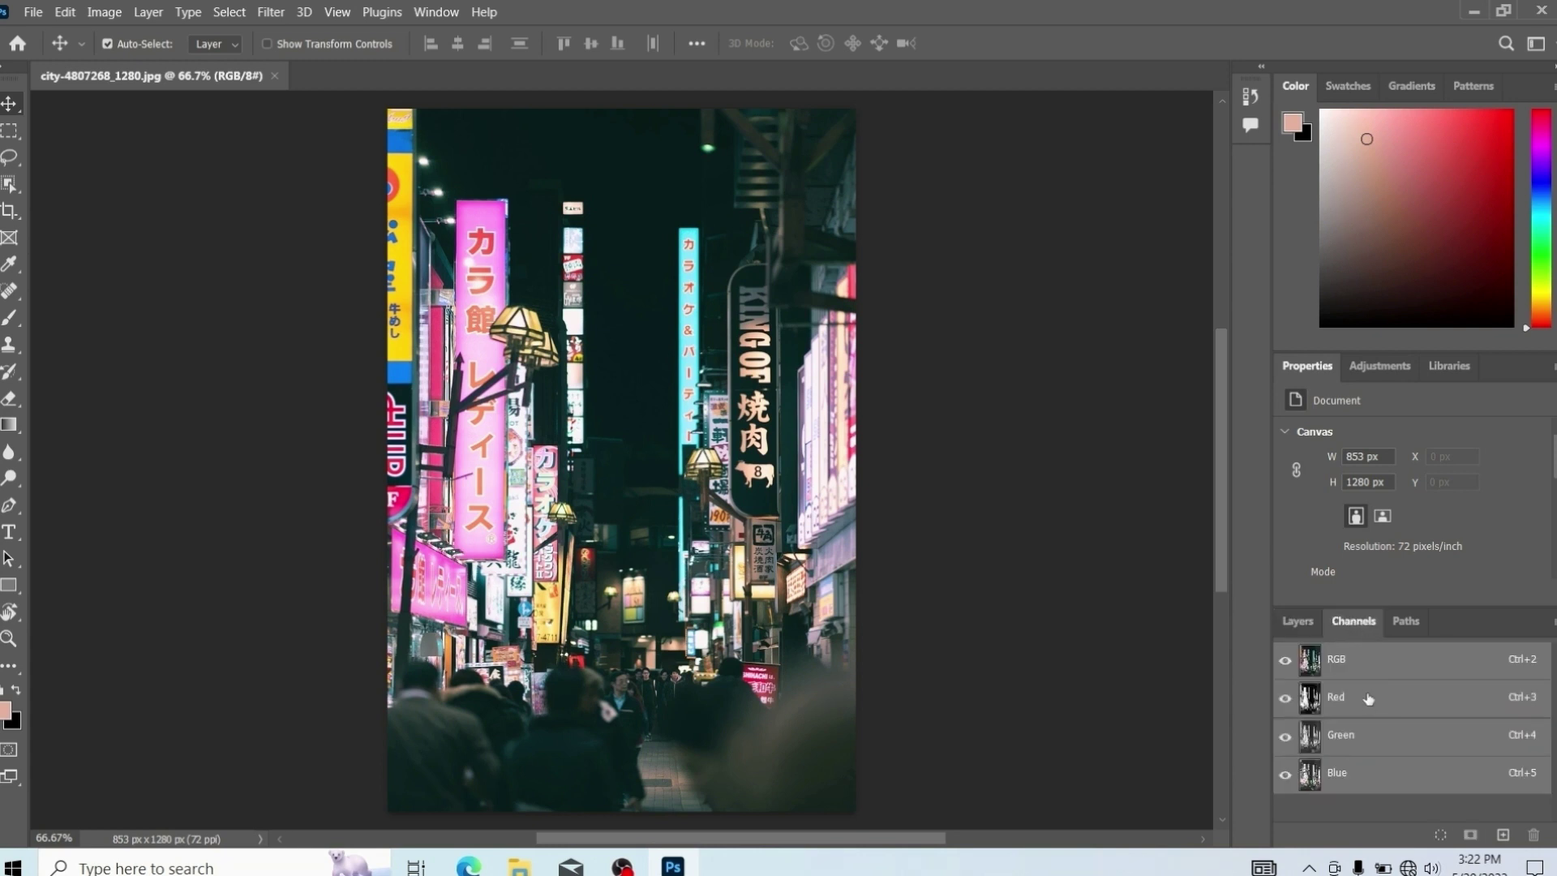
left_click(1405, 623)
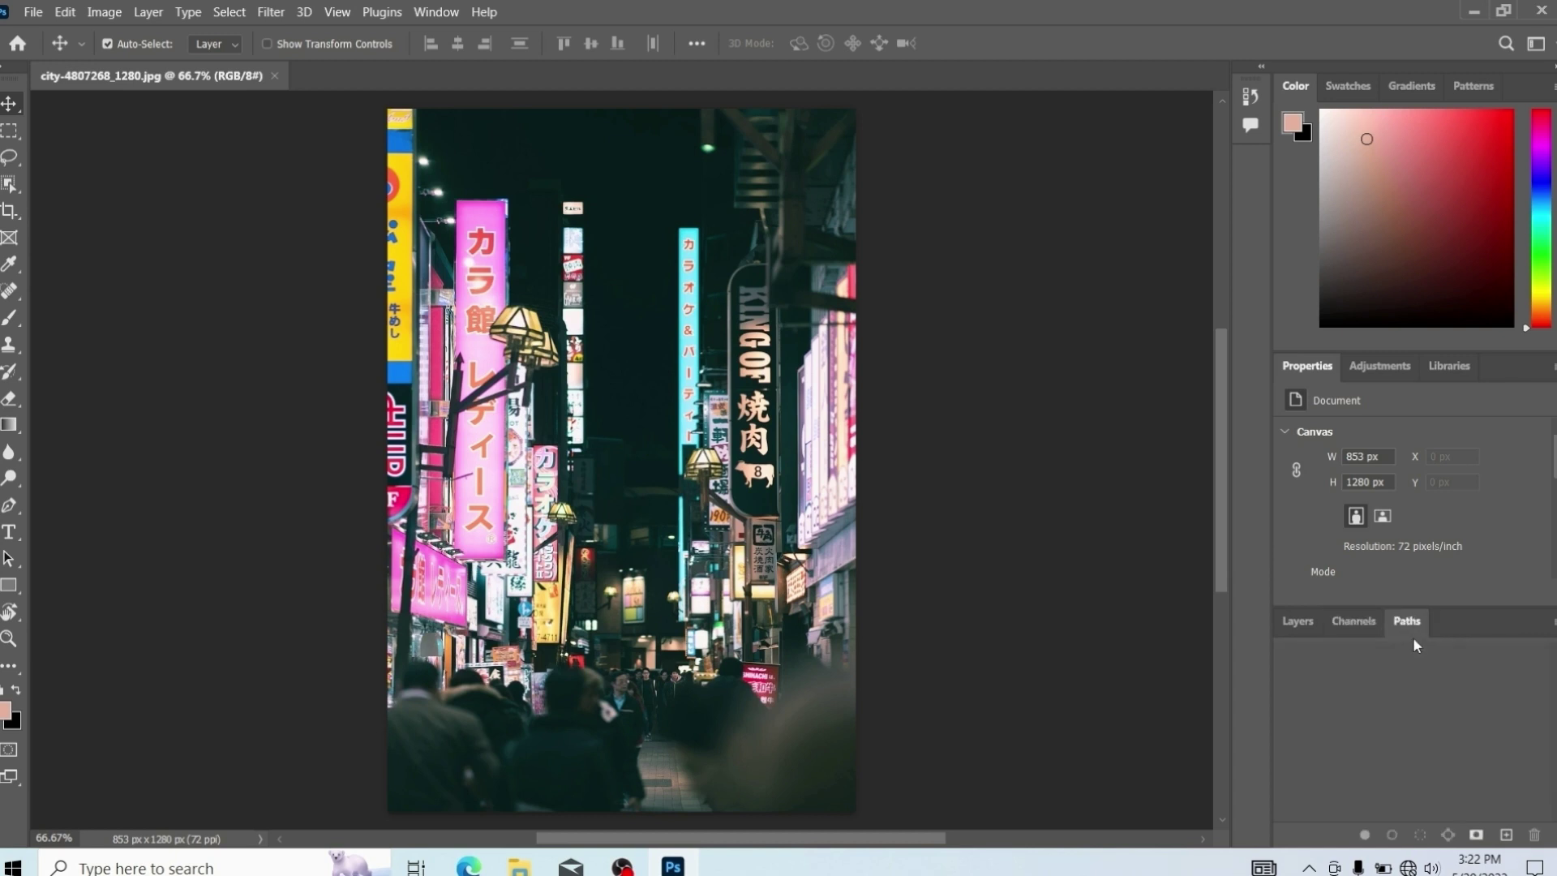
left_click(1299, 622)
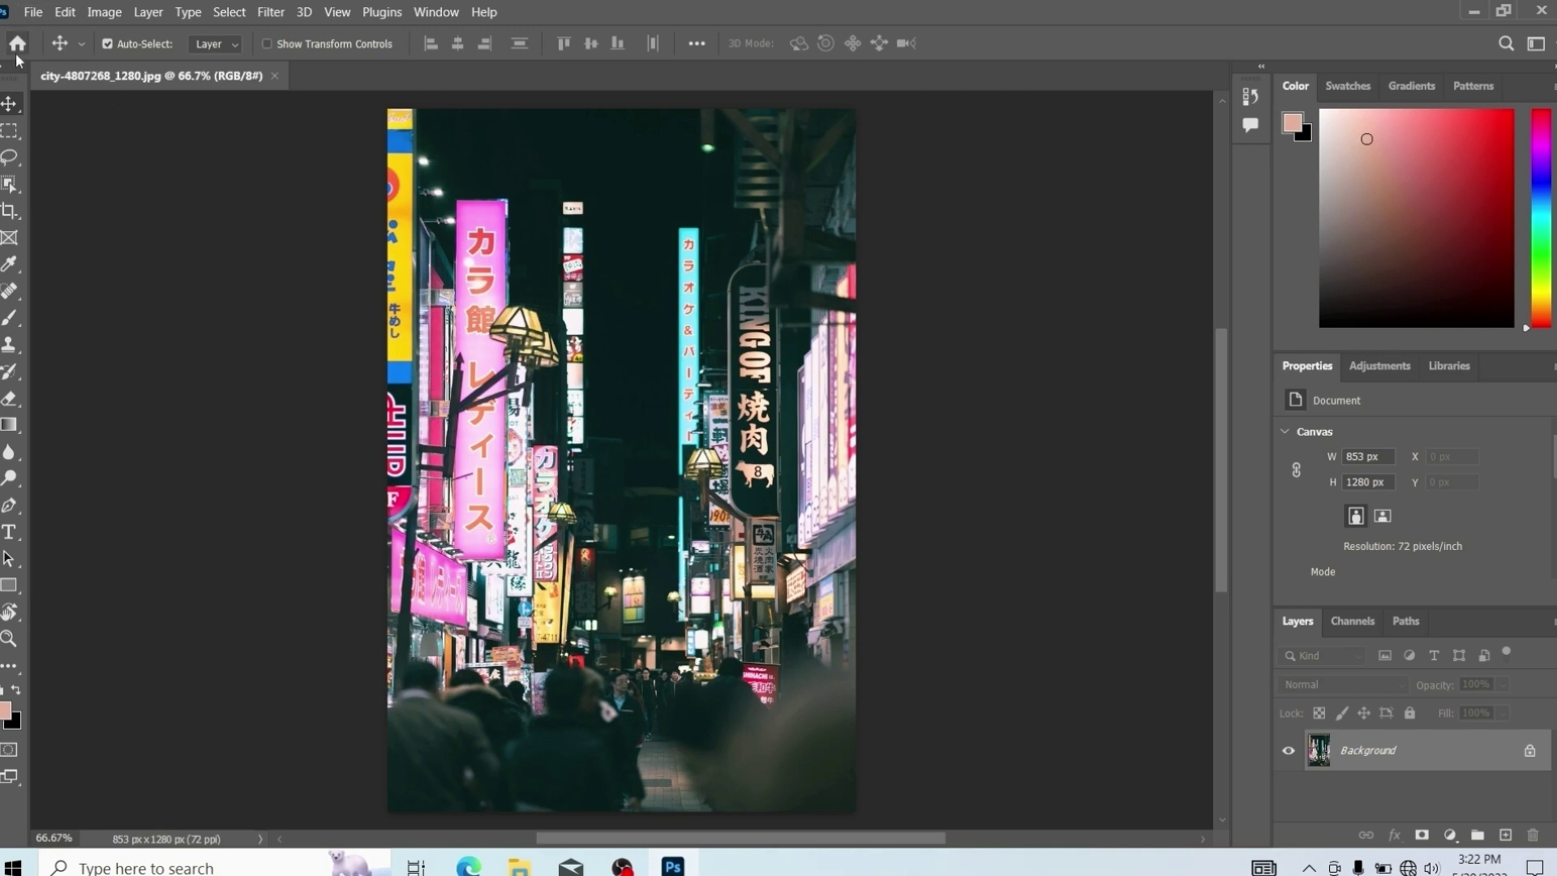
- Open amsterdam, buildings-2602324, buildings-5901178, characters and christmas-crib-figures together via File > Open
left_click(34, 18)
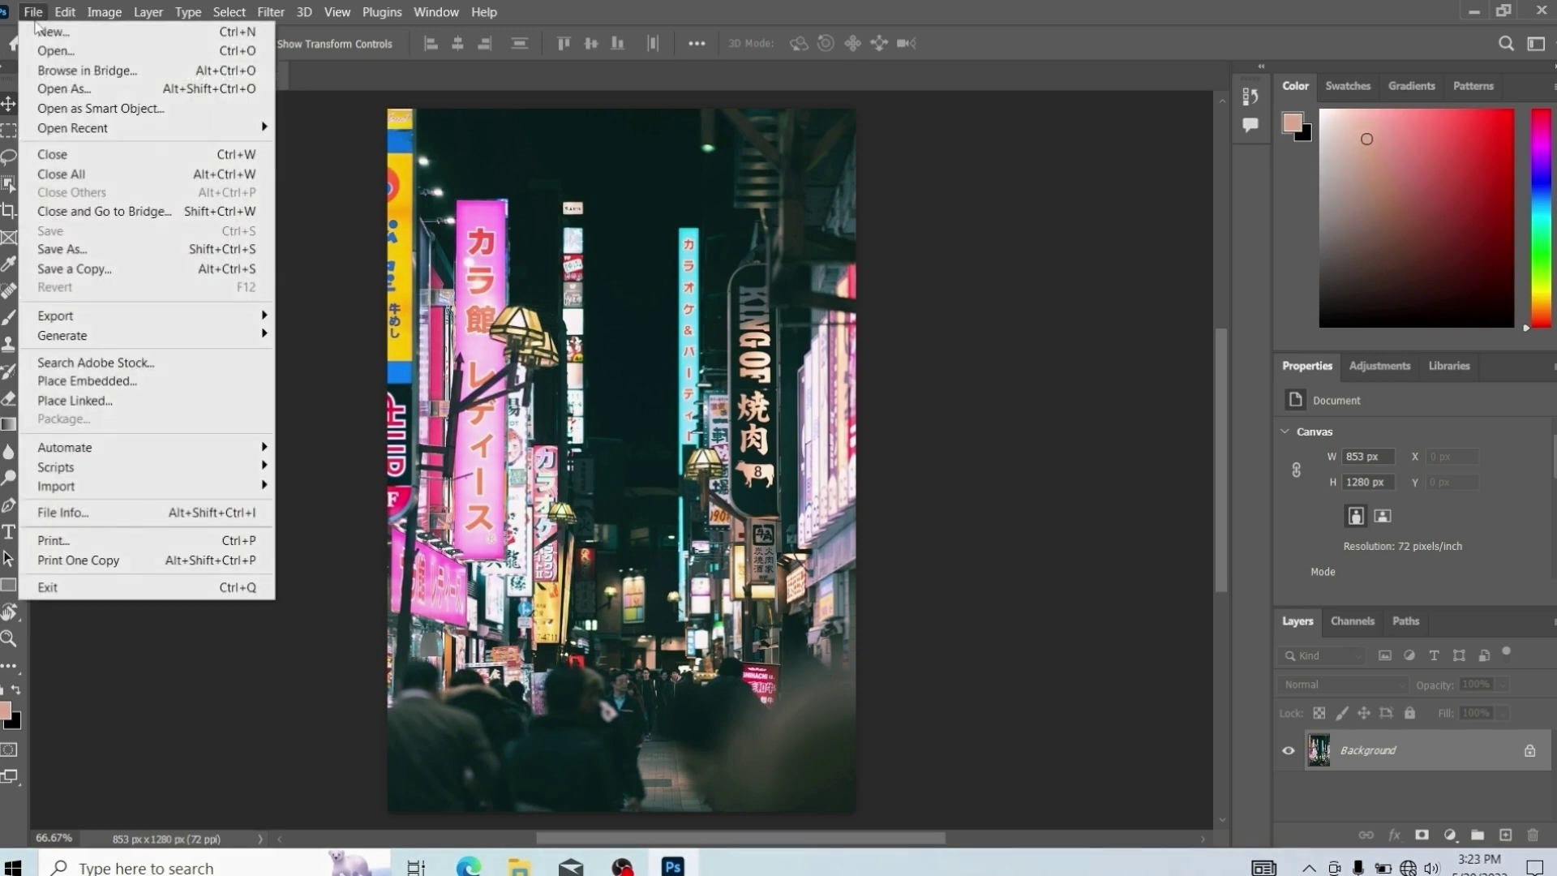
left_click(49, 47)
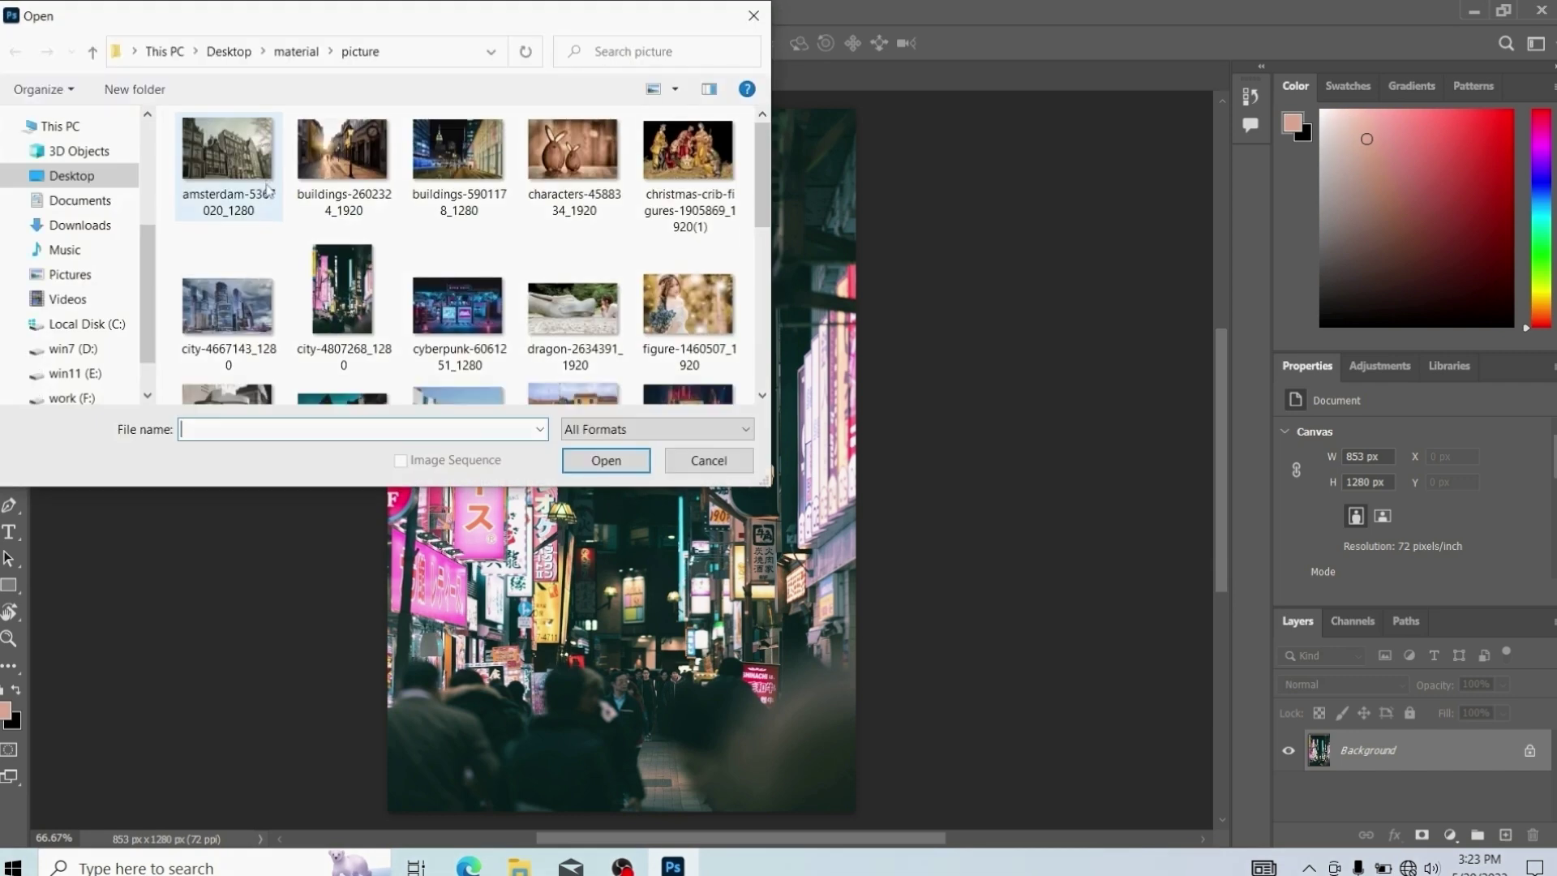
left_click(225, 154)
left_click(342, 154, "ctrl")
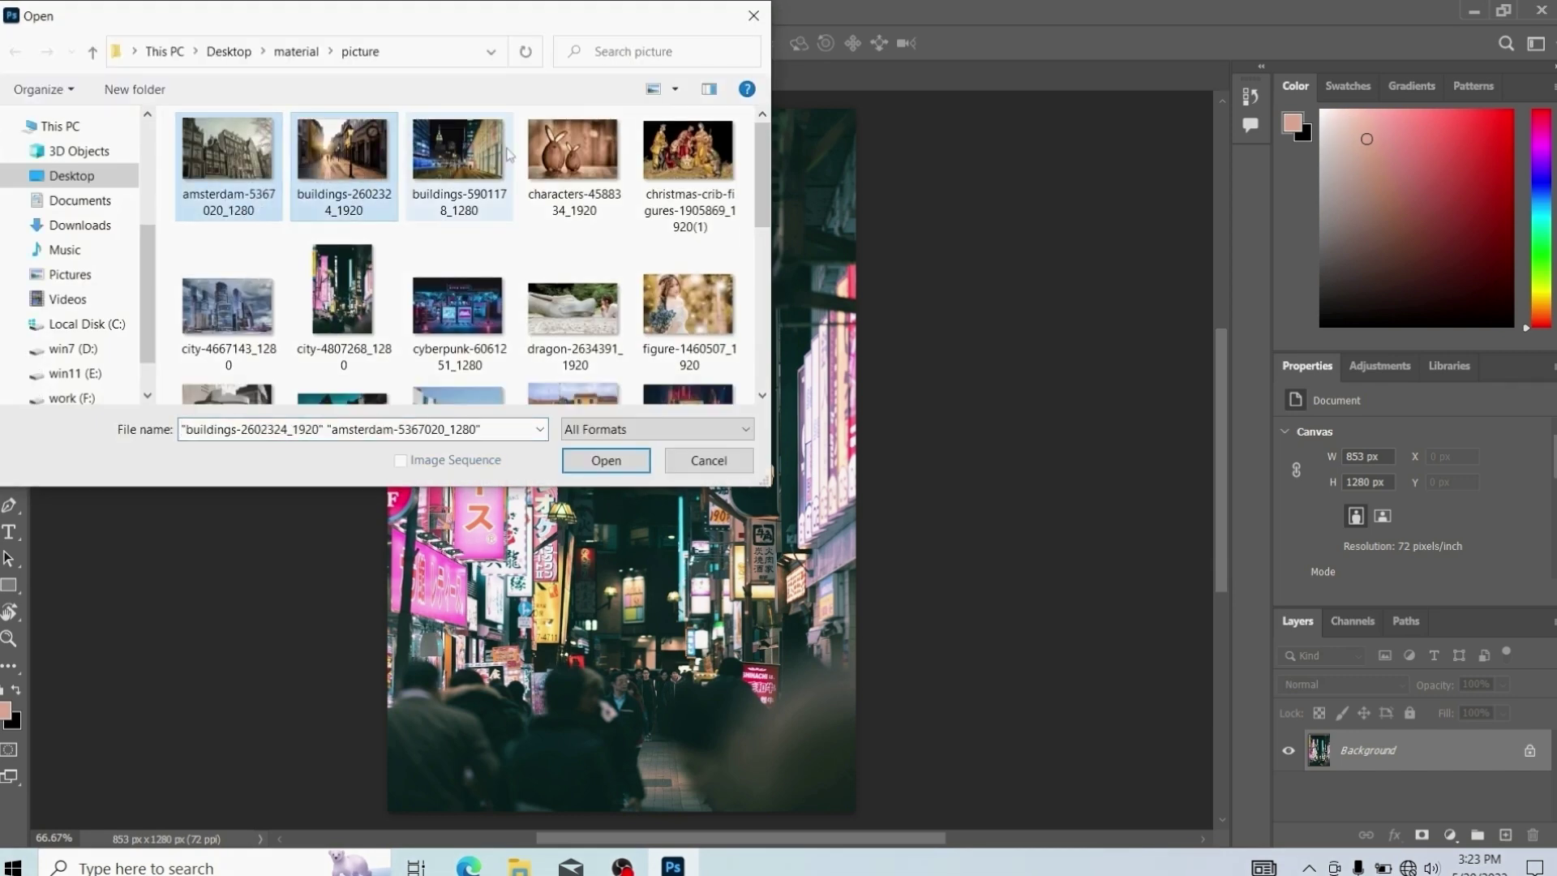
left_click(458, 154, "ctrl")
left_click(574, 154, "ctrl")
left_click(667, 153, "ctrl")
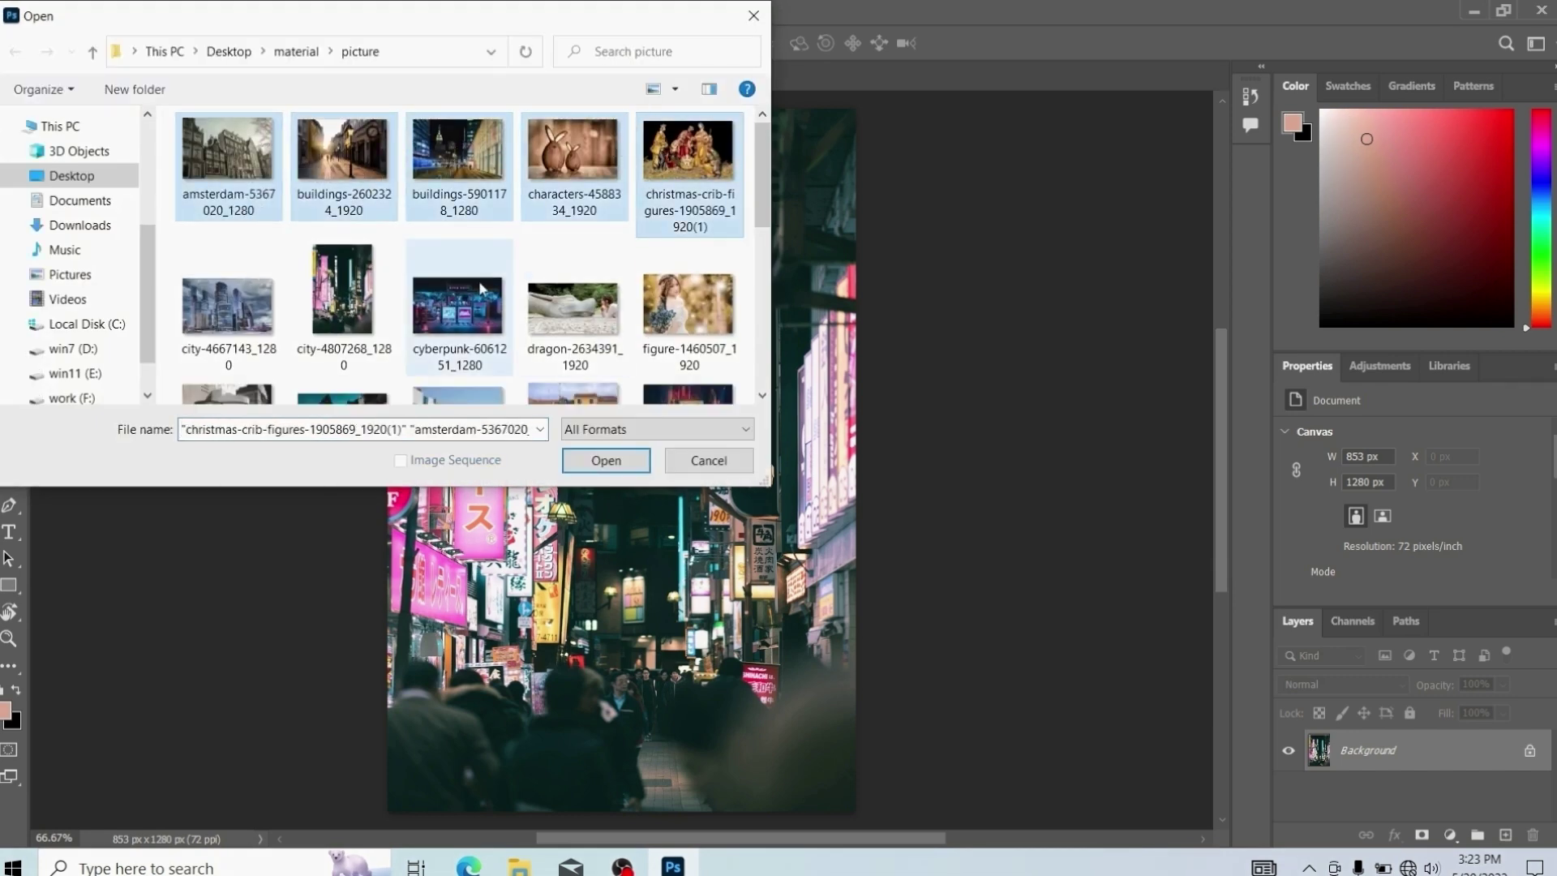
left_click(603, 461)
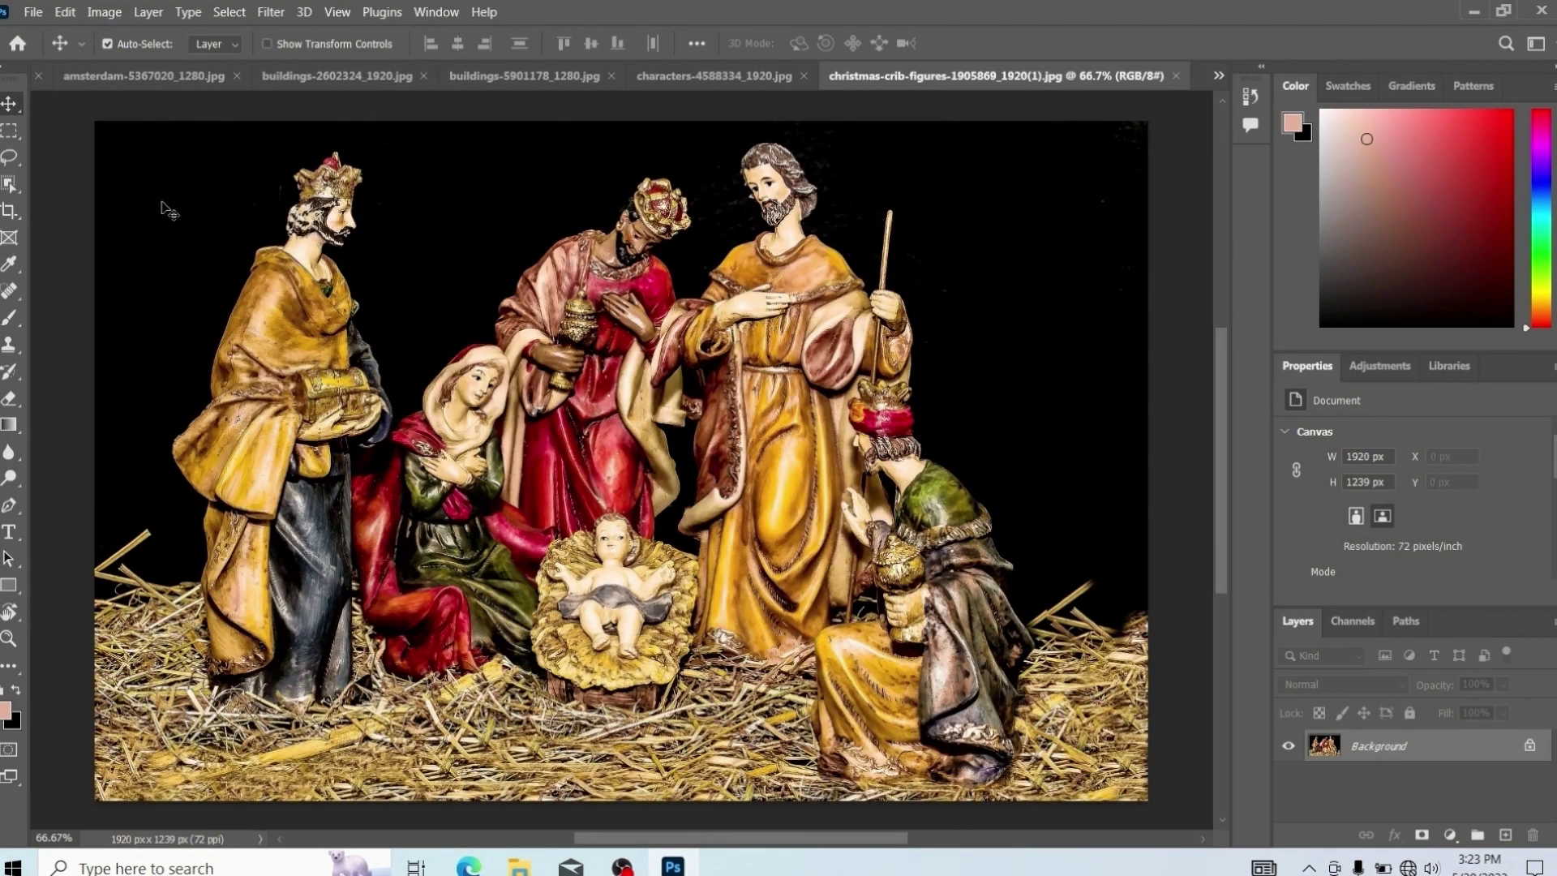
- Switch between the amsterdam, buildings-2602324, city and christmas-crib-figures document tabs
left_click(120, 83)
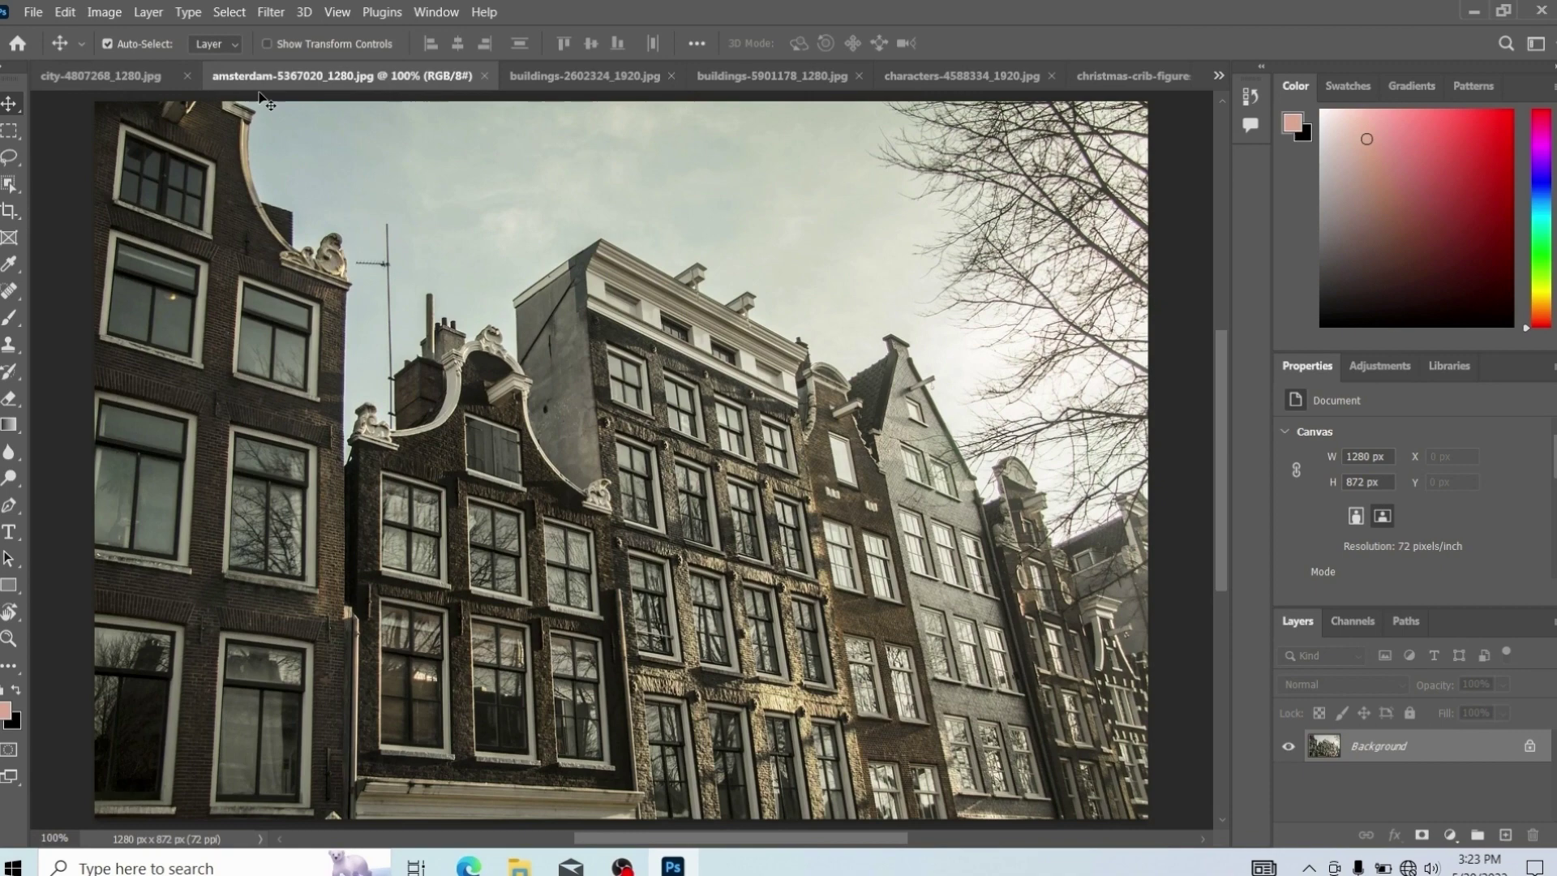
left_click(535, 76)
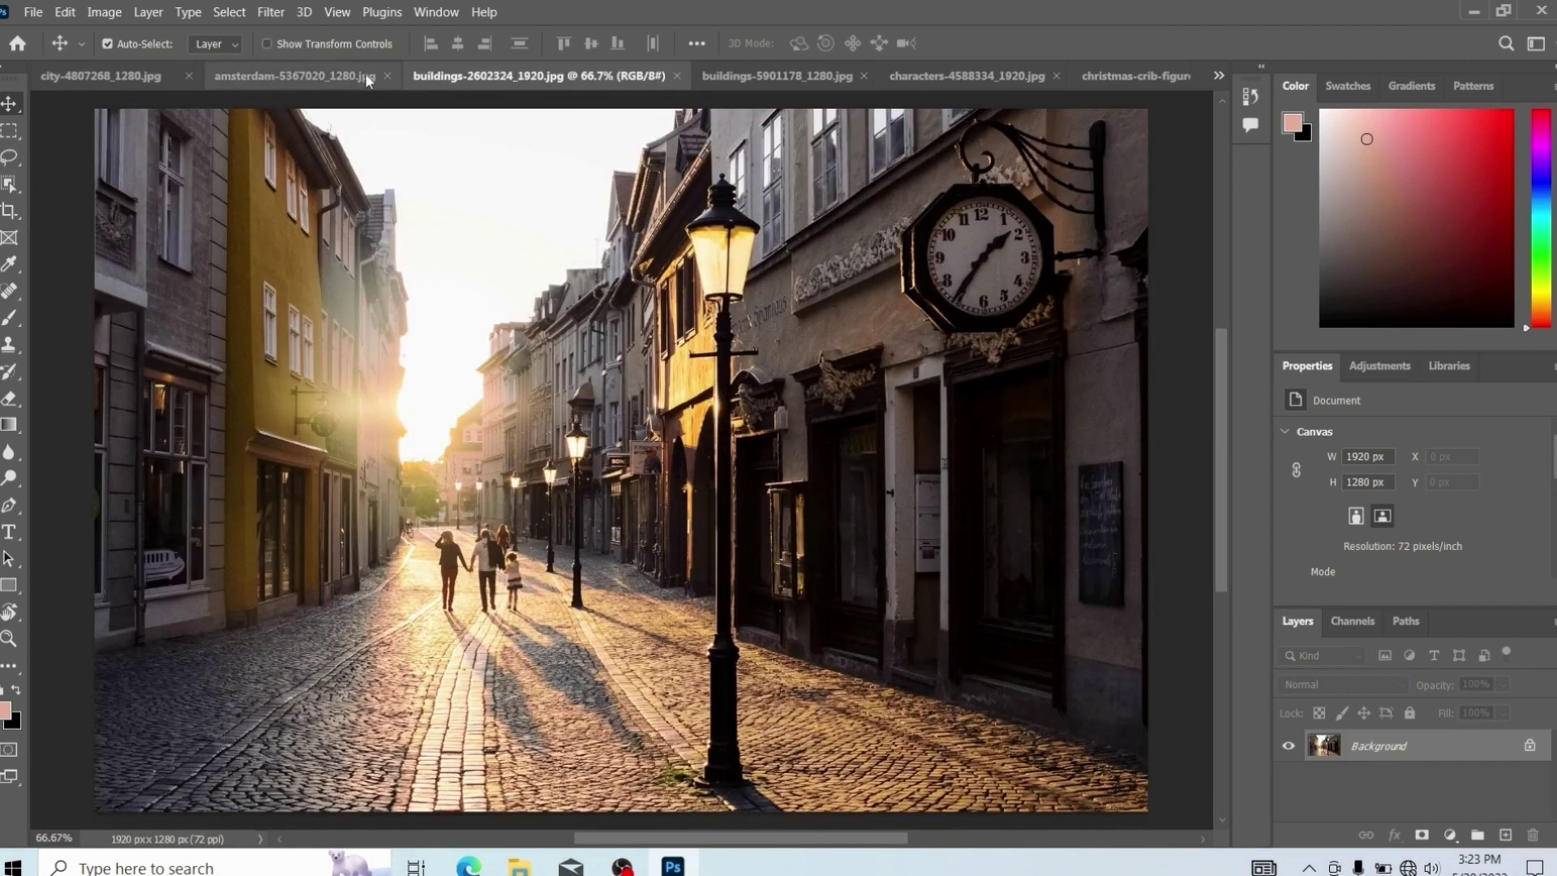
left_click(365, 76)
left_click(120, 75)
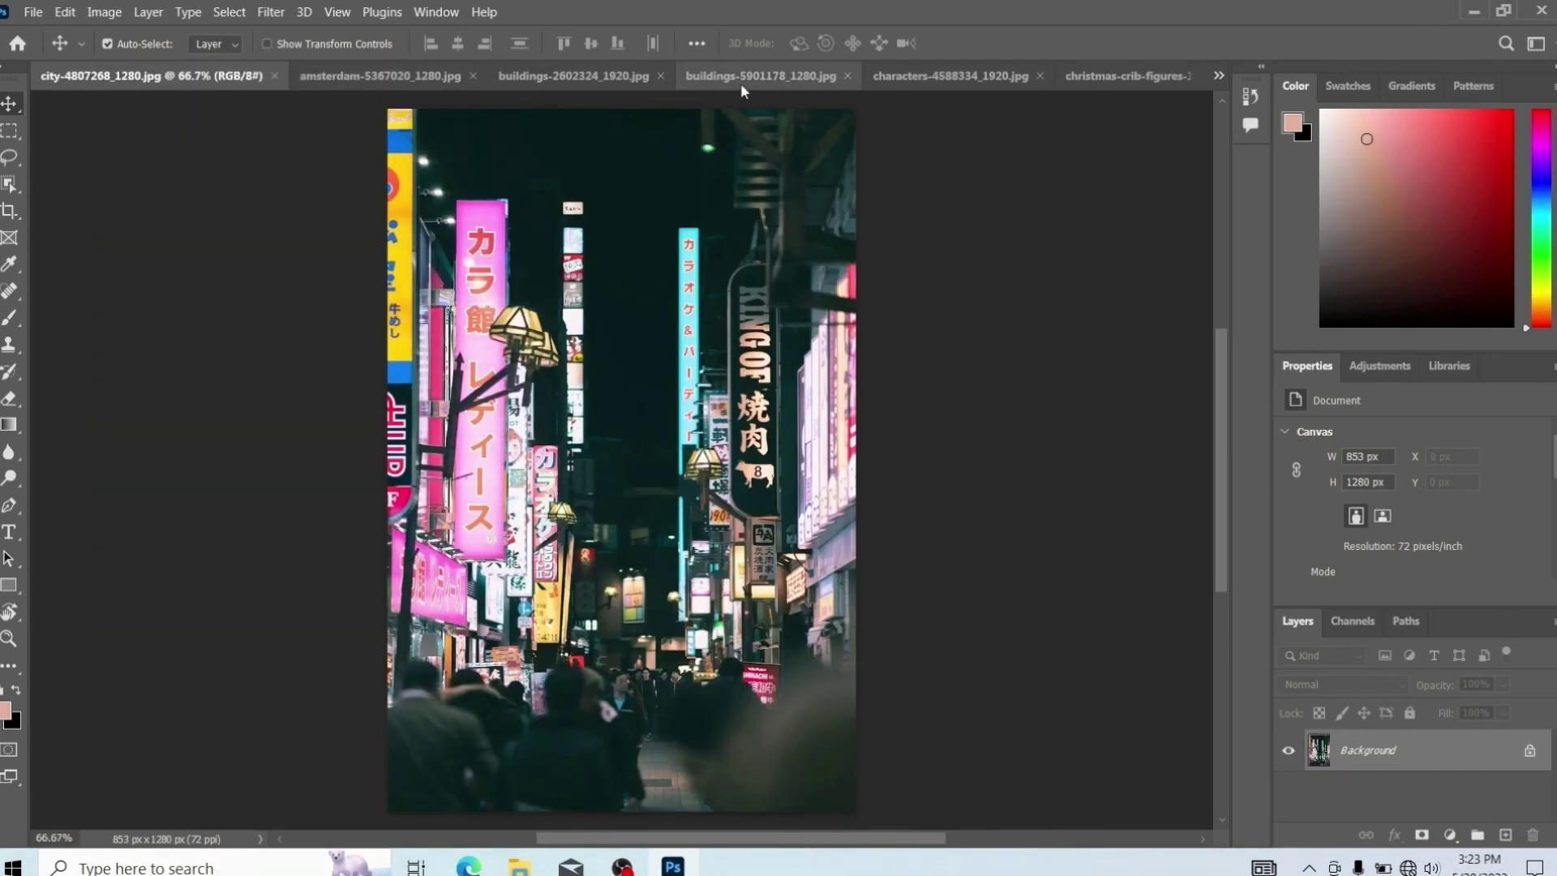
left_click(1080, 76)
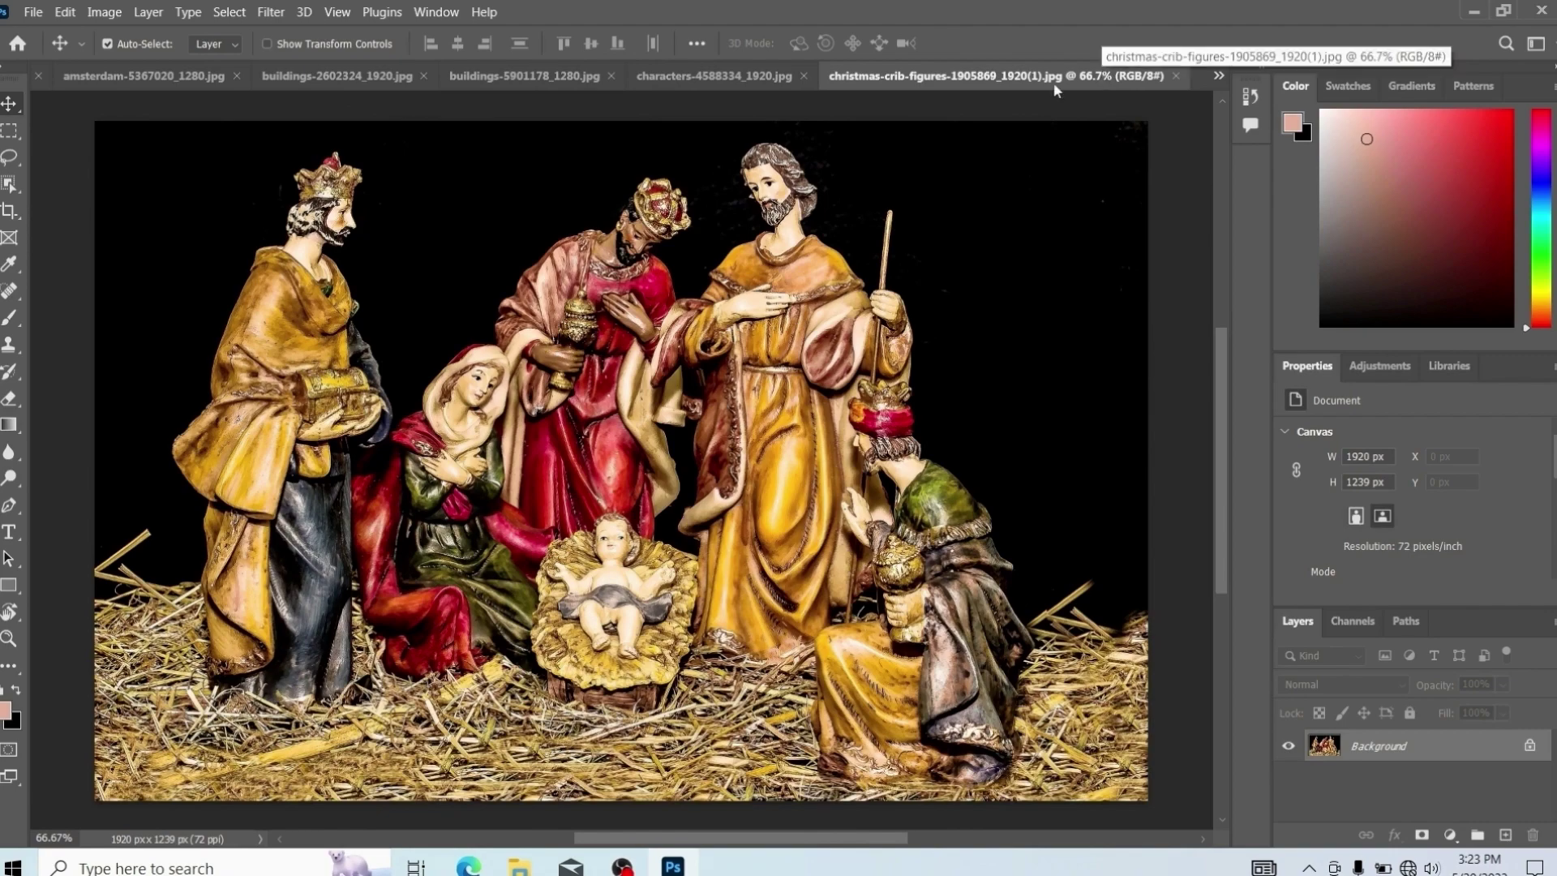
- Float the christmas-crib-figures image in its own window, move it, and dock it back
left_click_drag(987, 83, 314, 242)
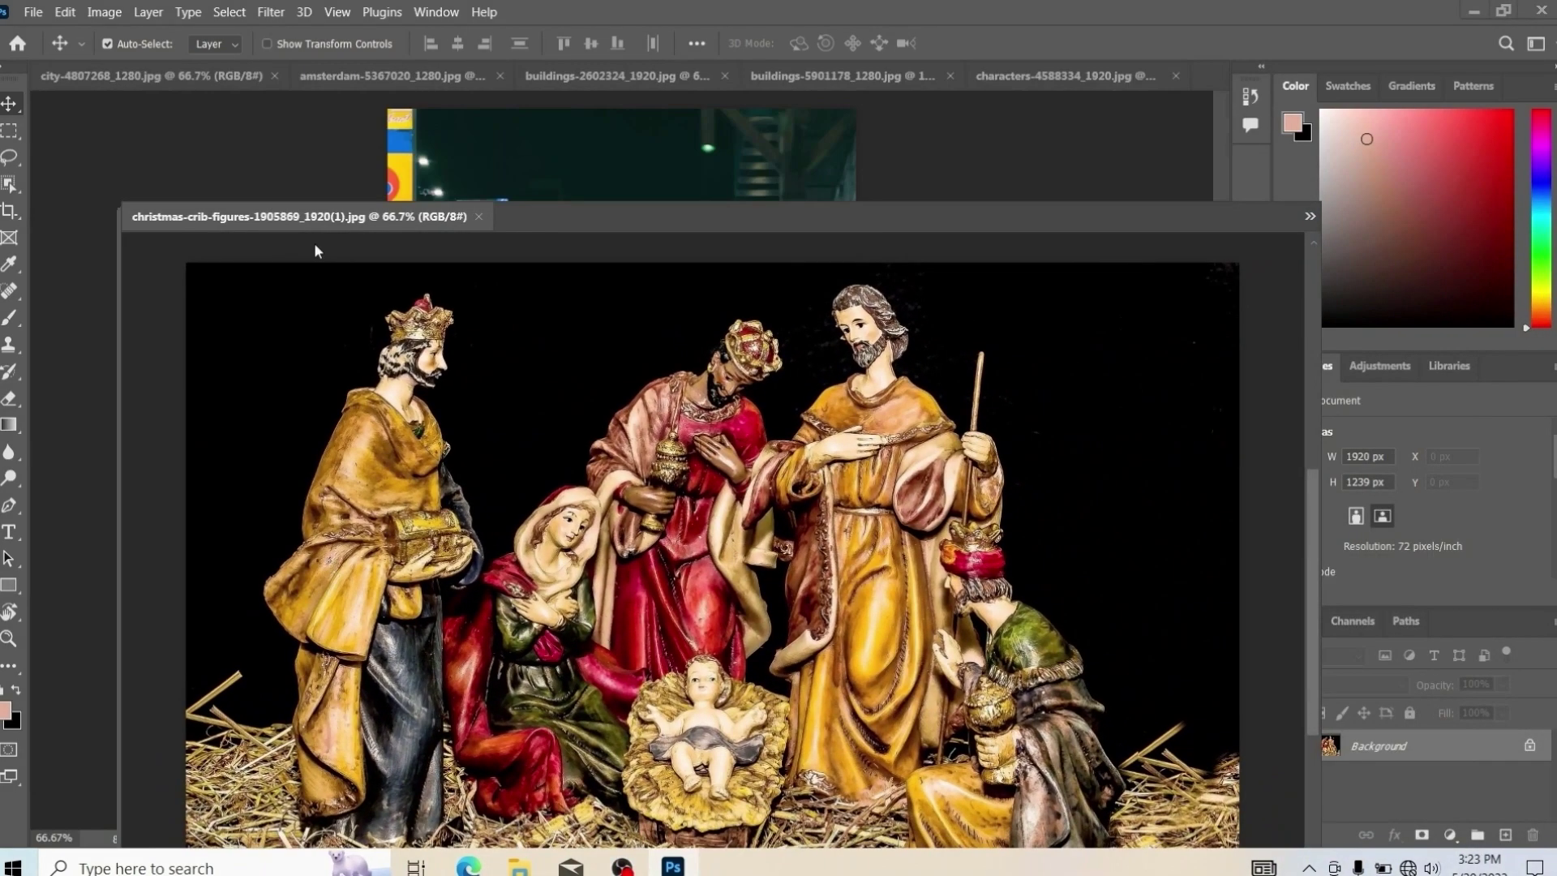
left_click_drag(489, 215, 569, 103)
left_click_drag(475, 115, 522, 83)
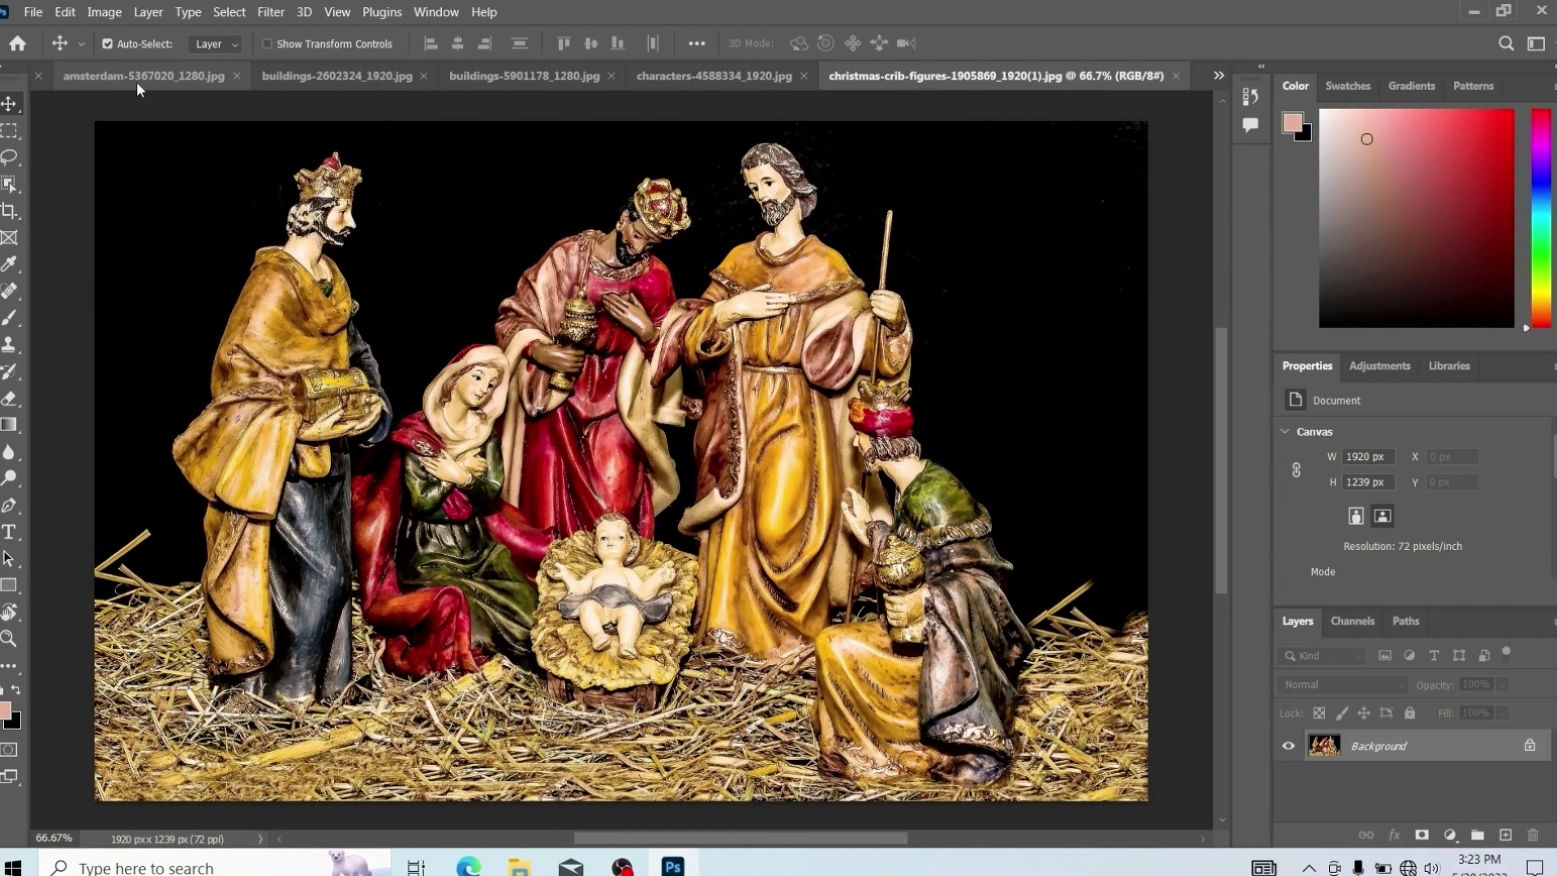
left_click(206, 80)
- Step through the buildings, characters and christmas-crib tabs, ending on amsterdam
left_click(616, 76)
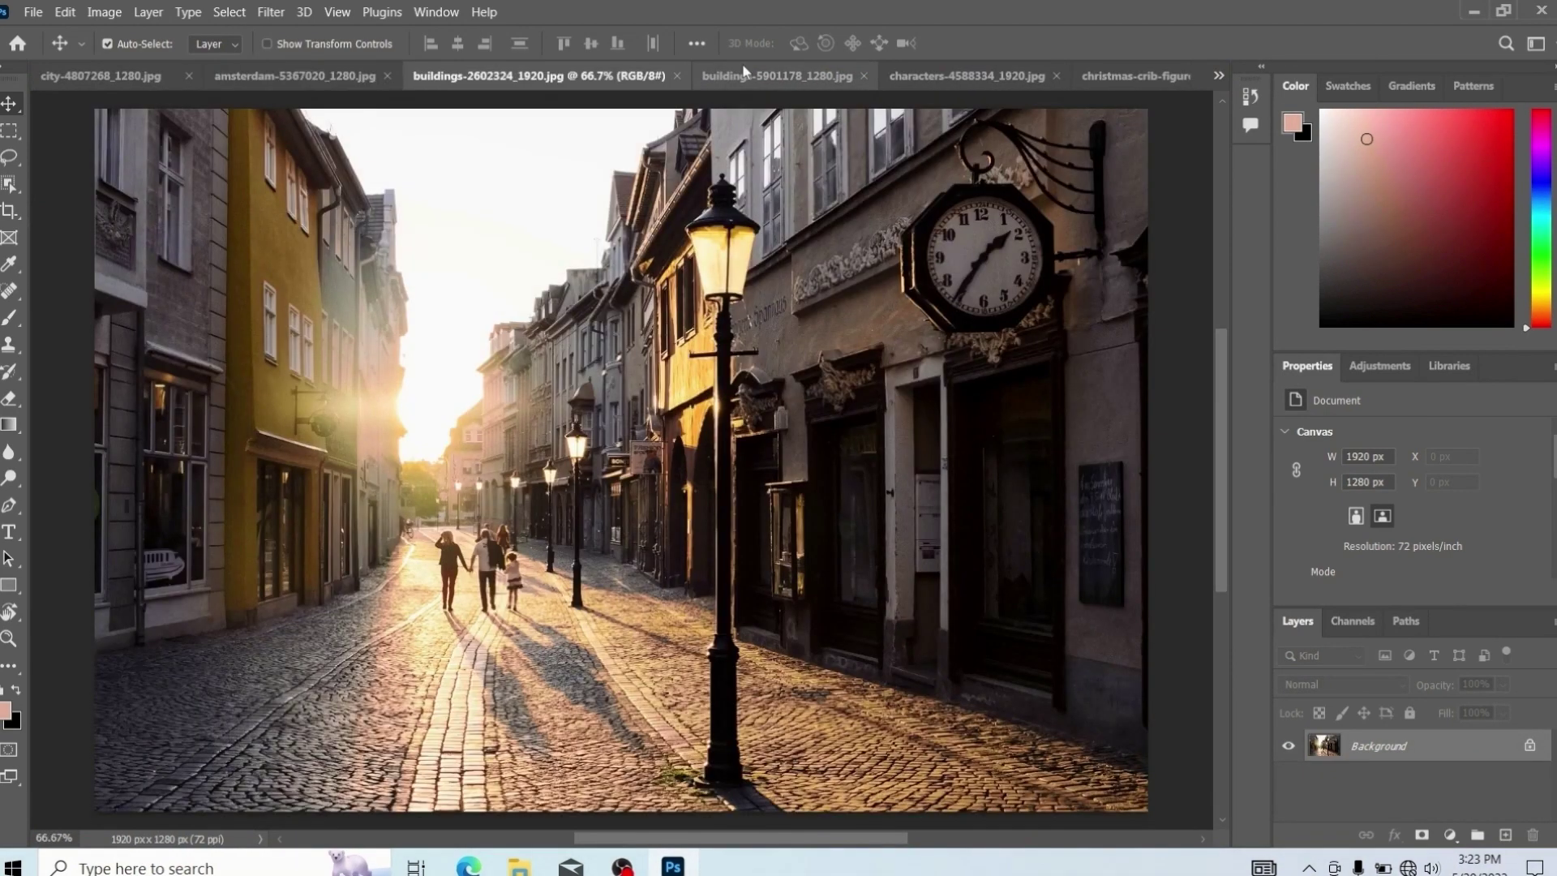
left_click(855, 74)
left_click(950, 77)
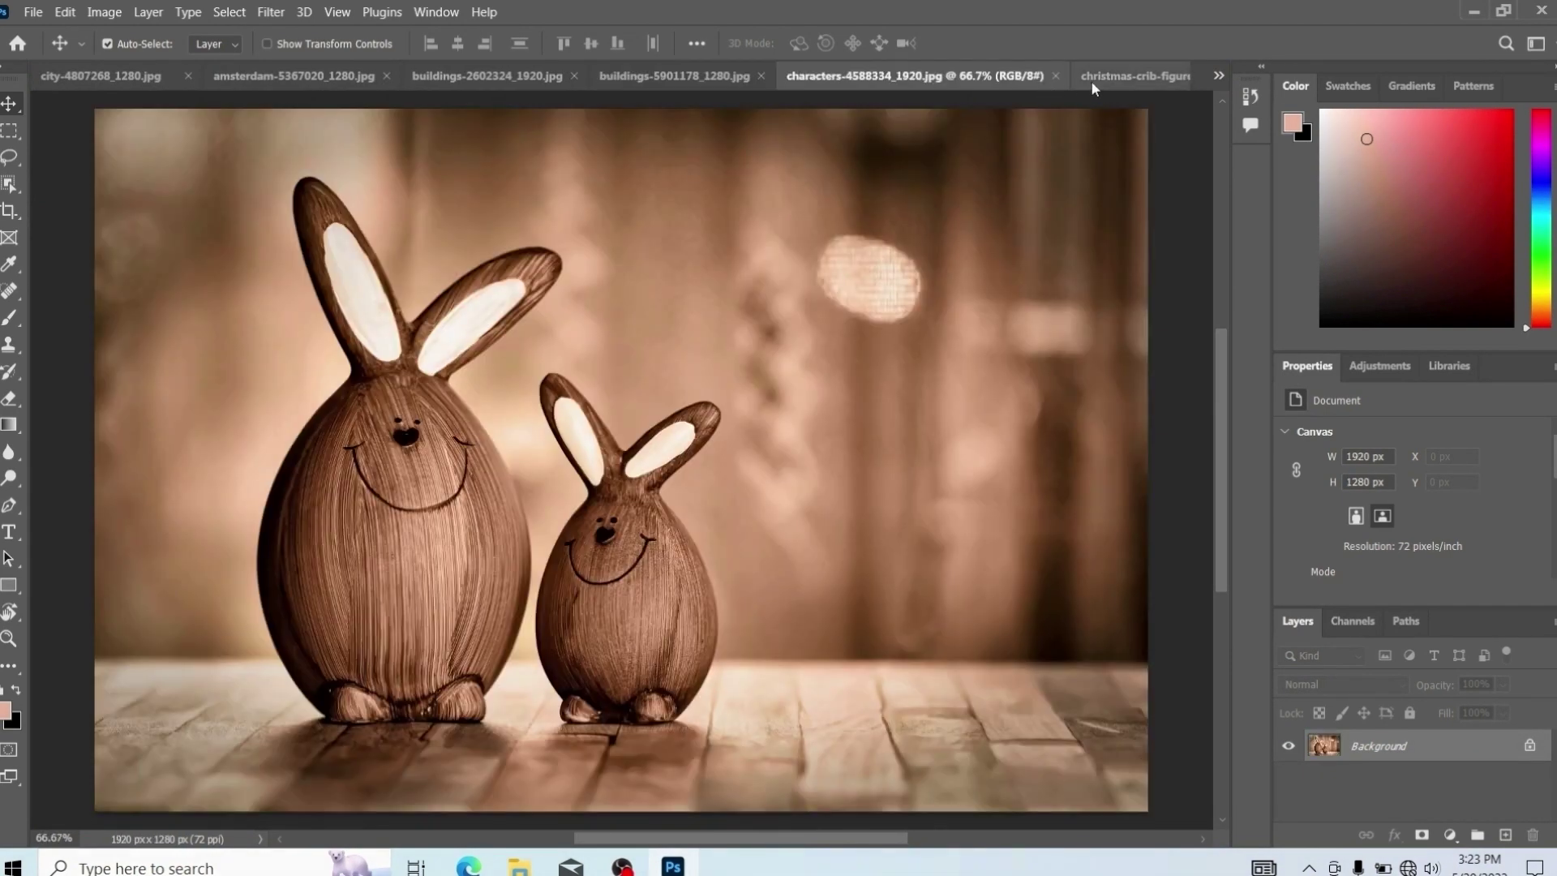
left_click(1091, 79)
left_click(90, 75)
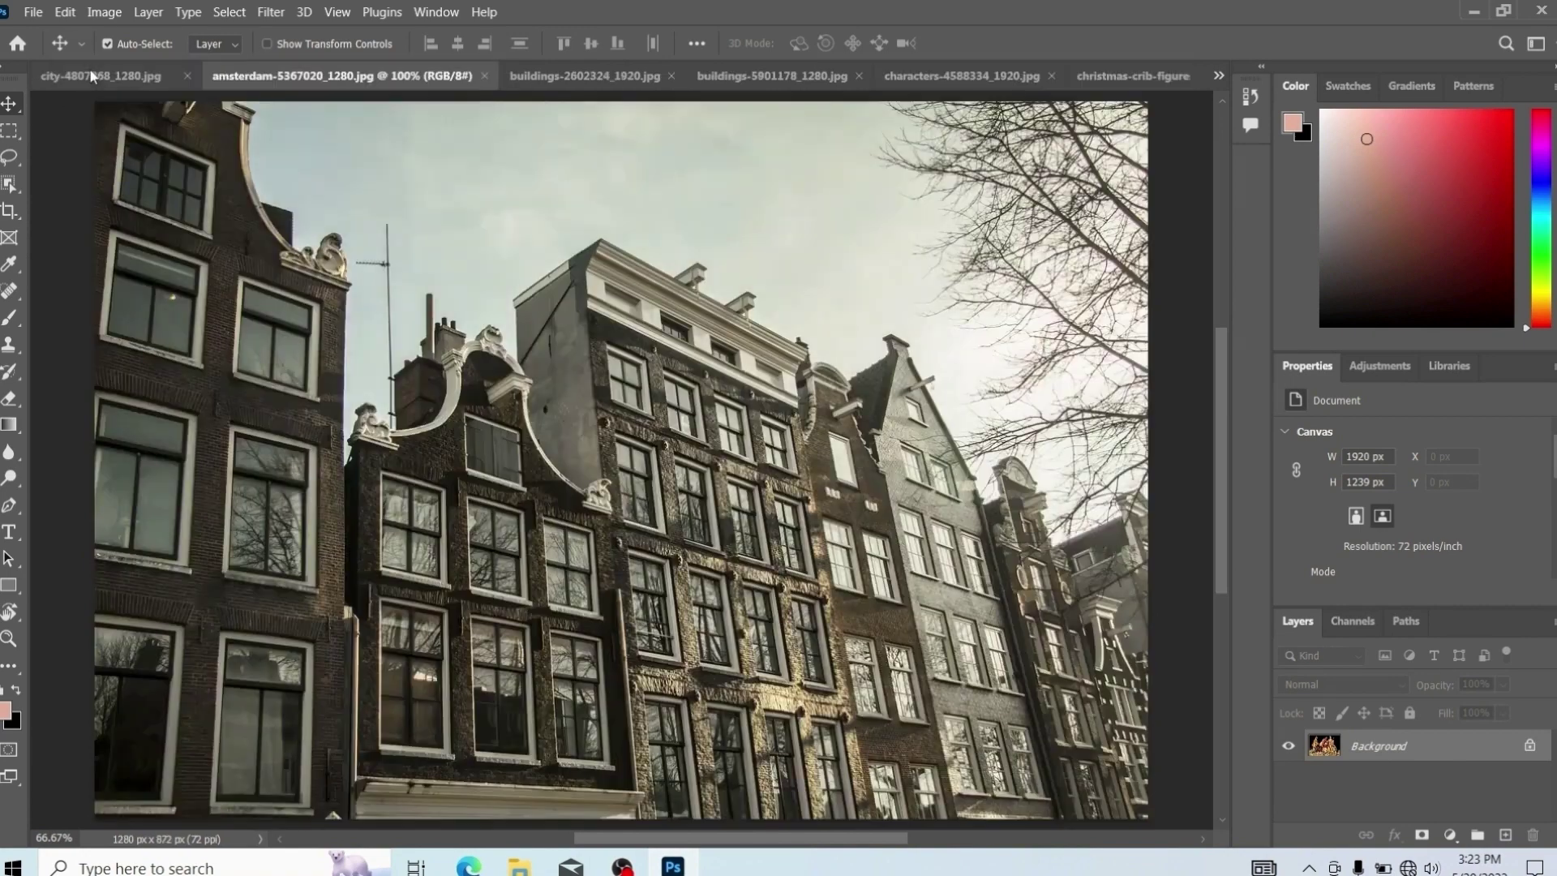
left_click(441, 16)
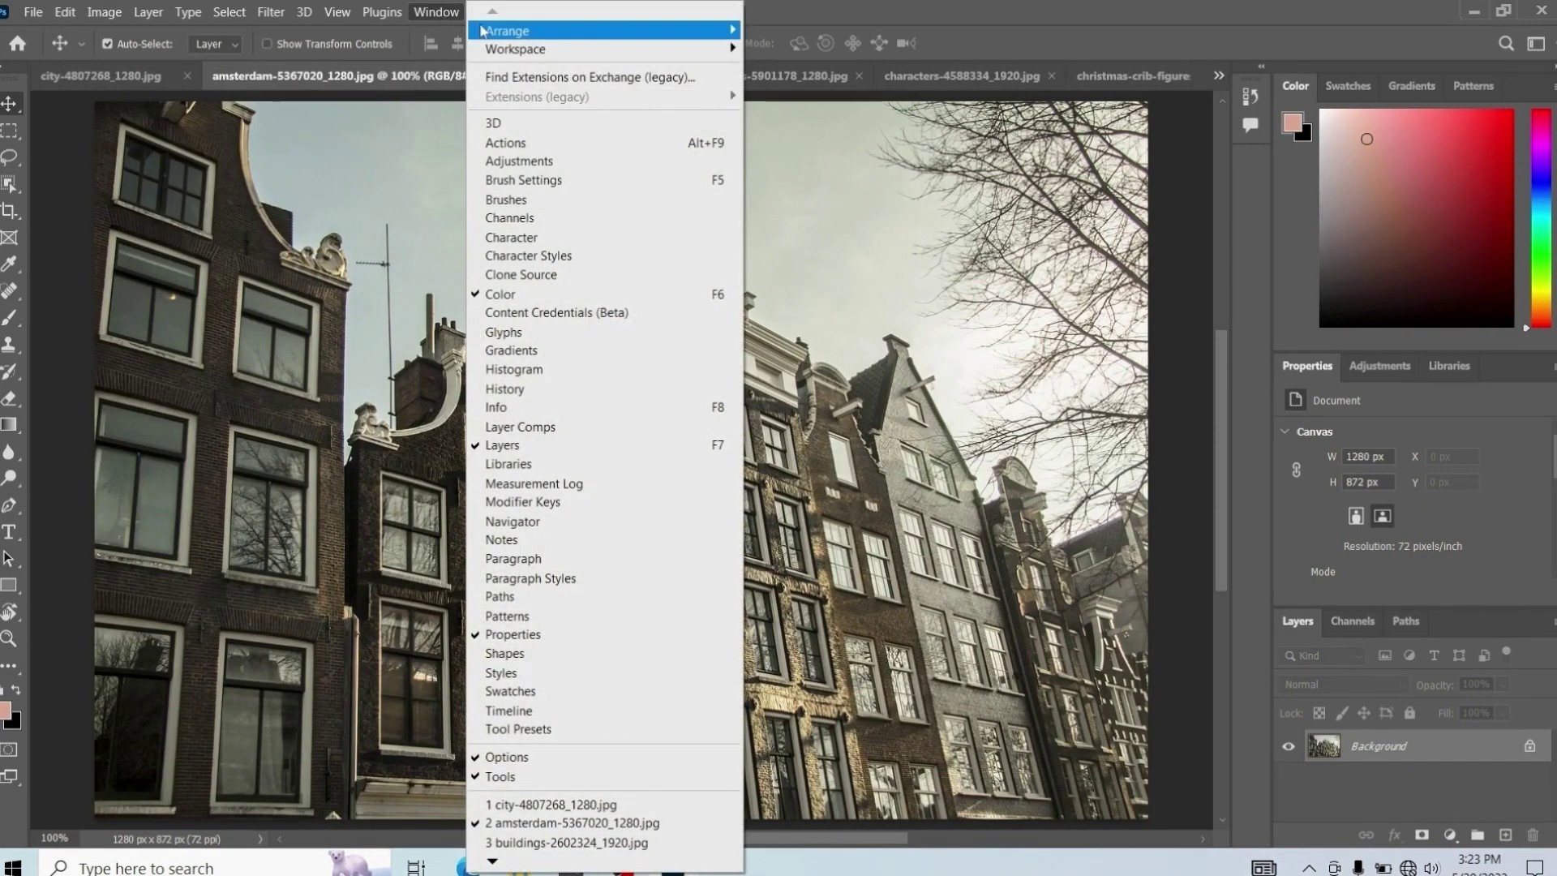
mouse_move(497, 50)
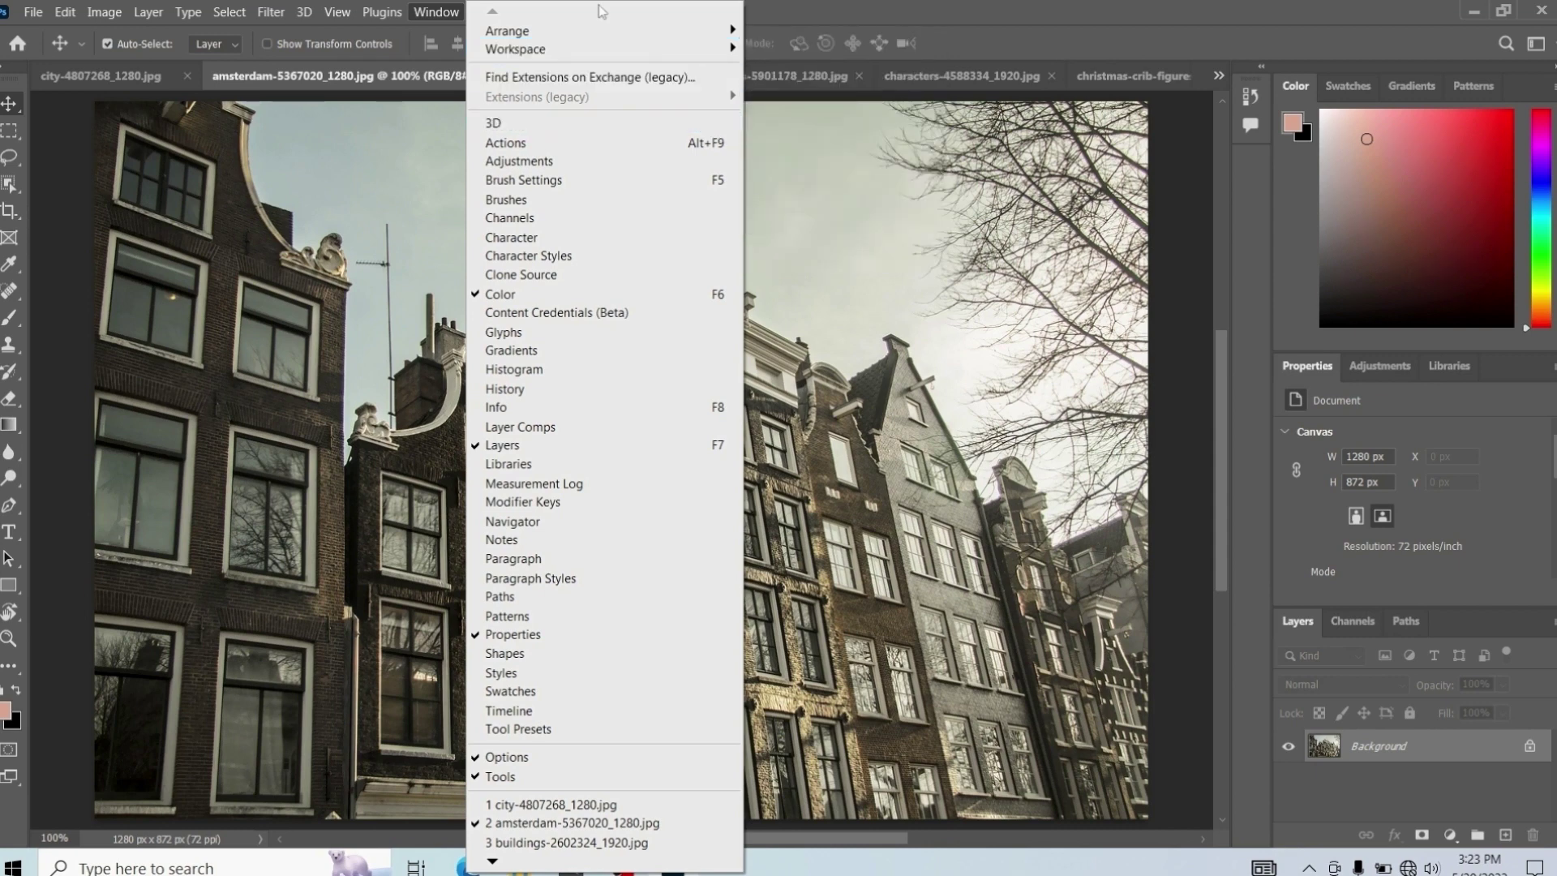
mouse_move(645, 50)
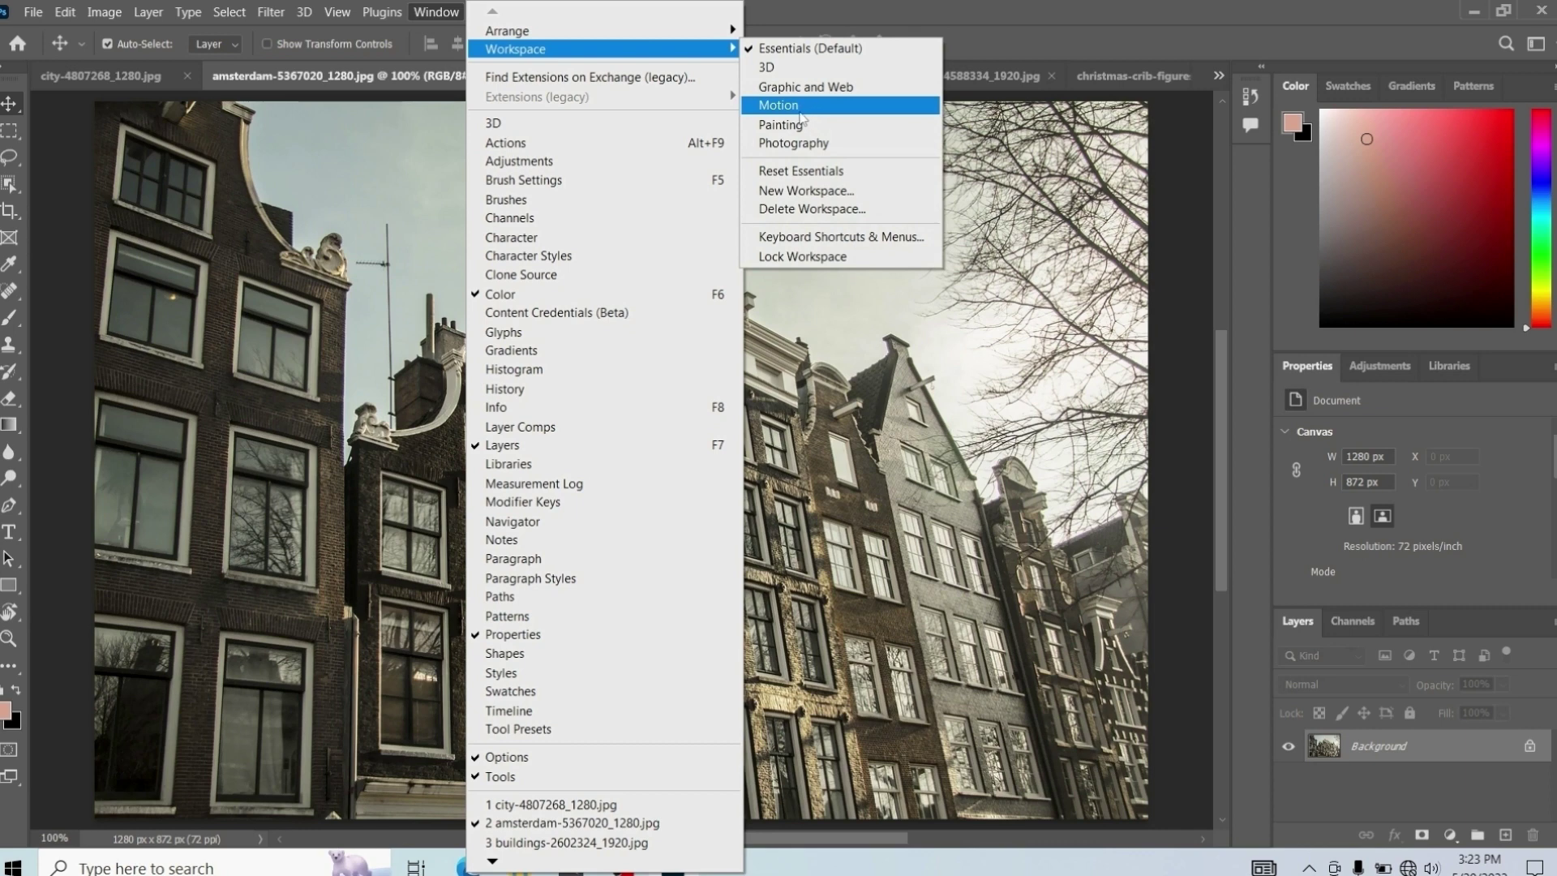
left_click(800, 112)
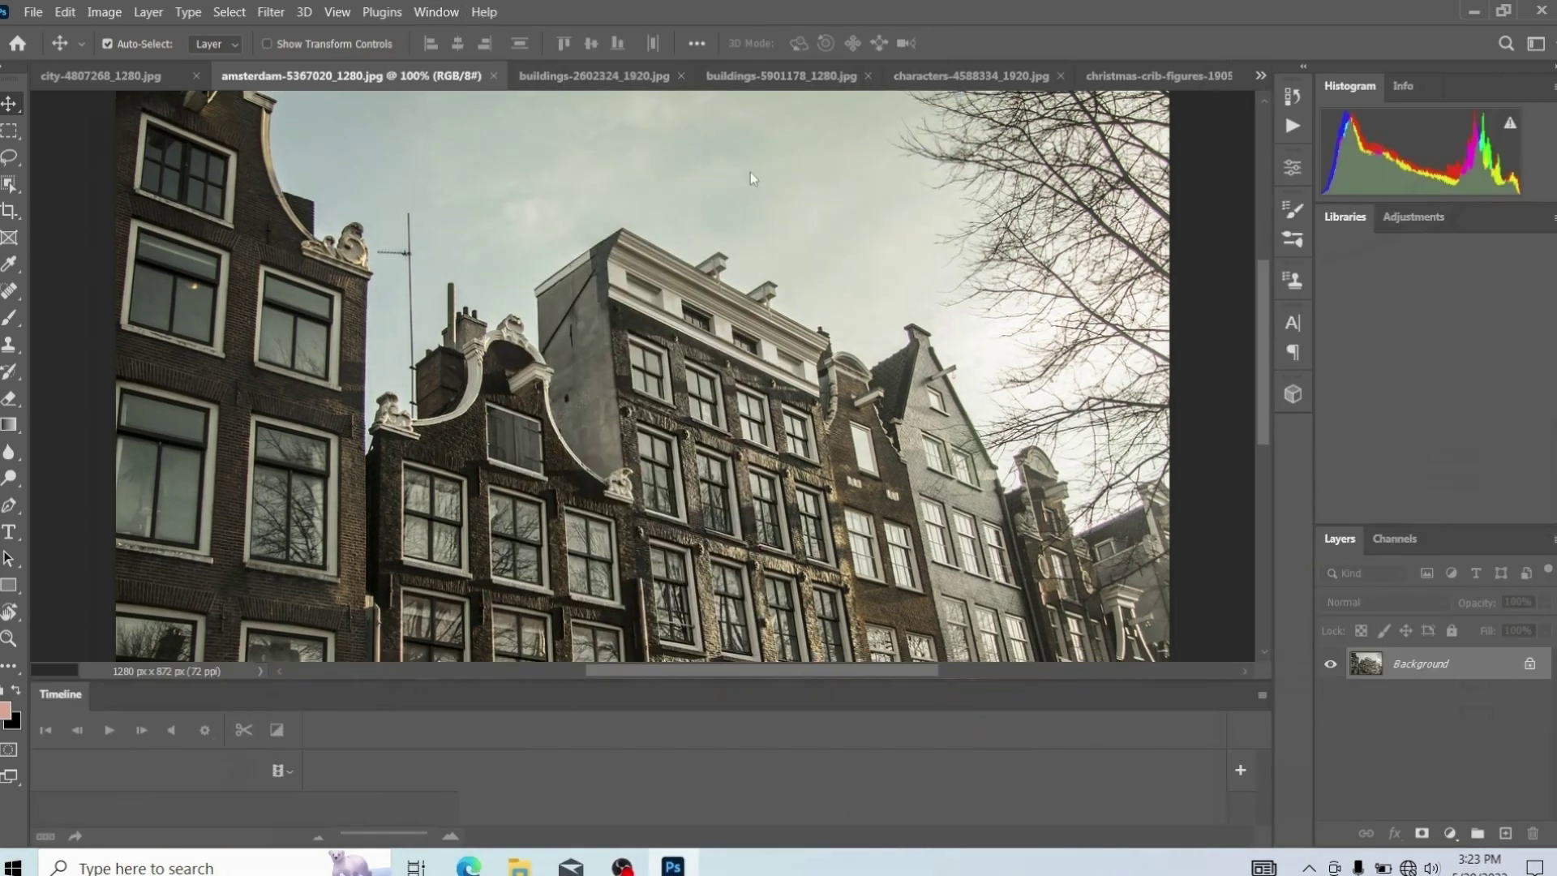
left_click(435, 12)
mouse_move(552, 49)
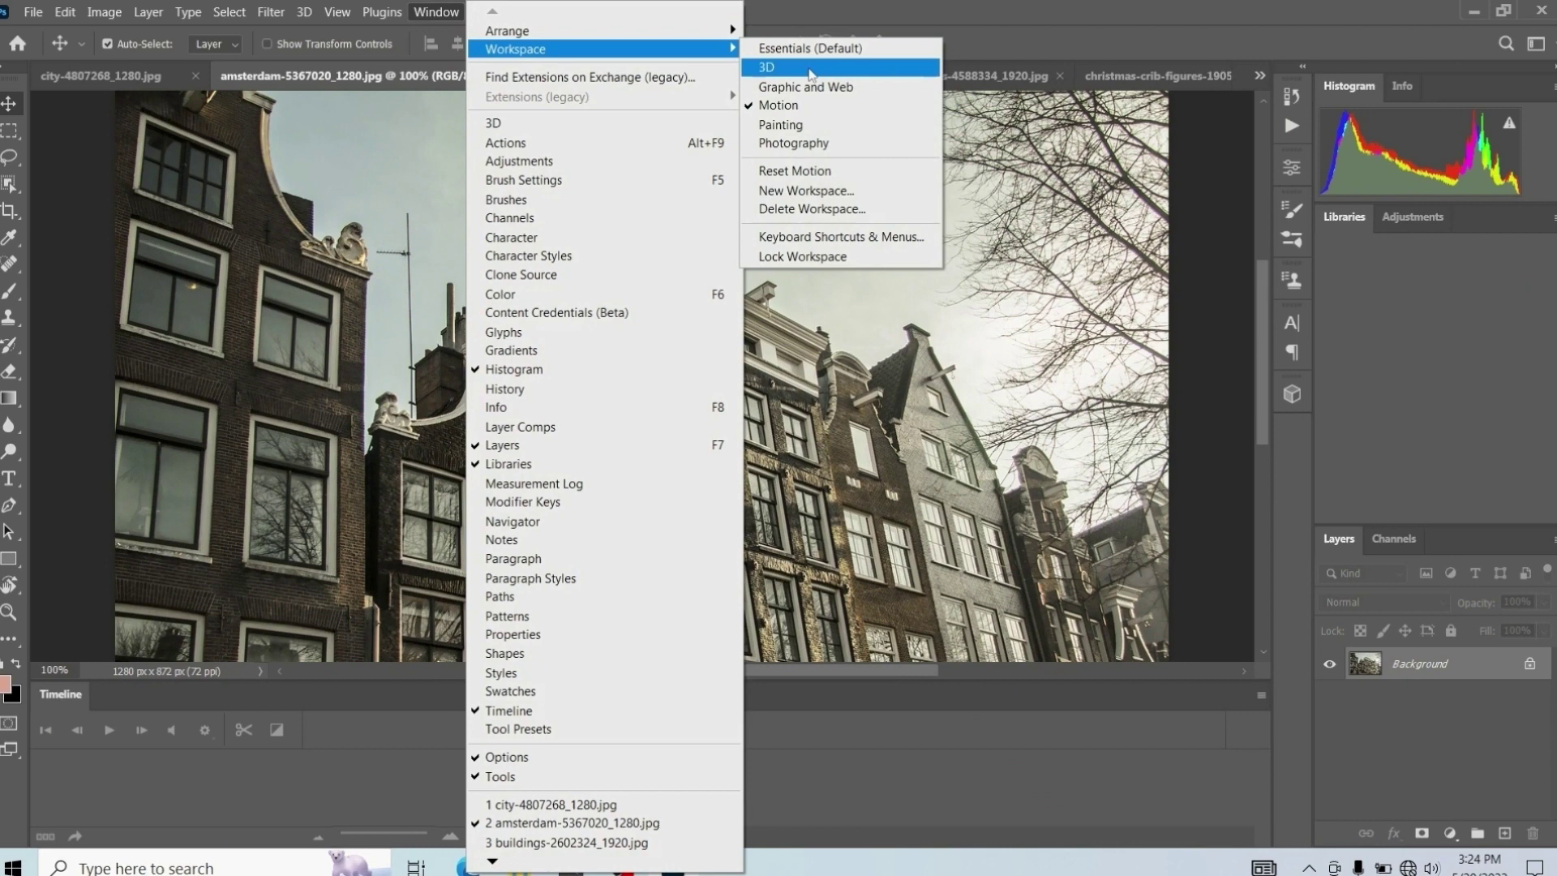
left_click(817, 133)
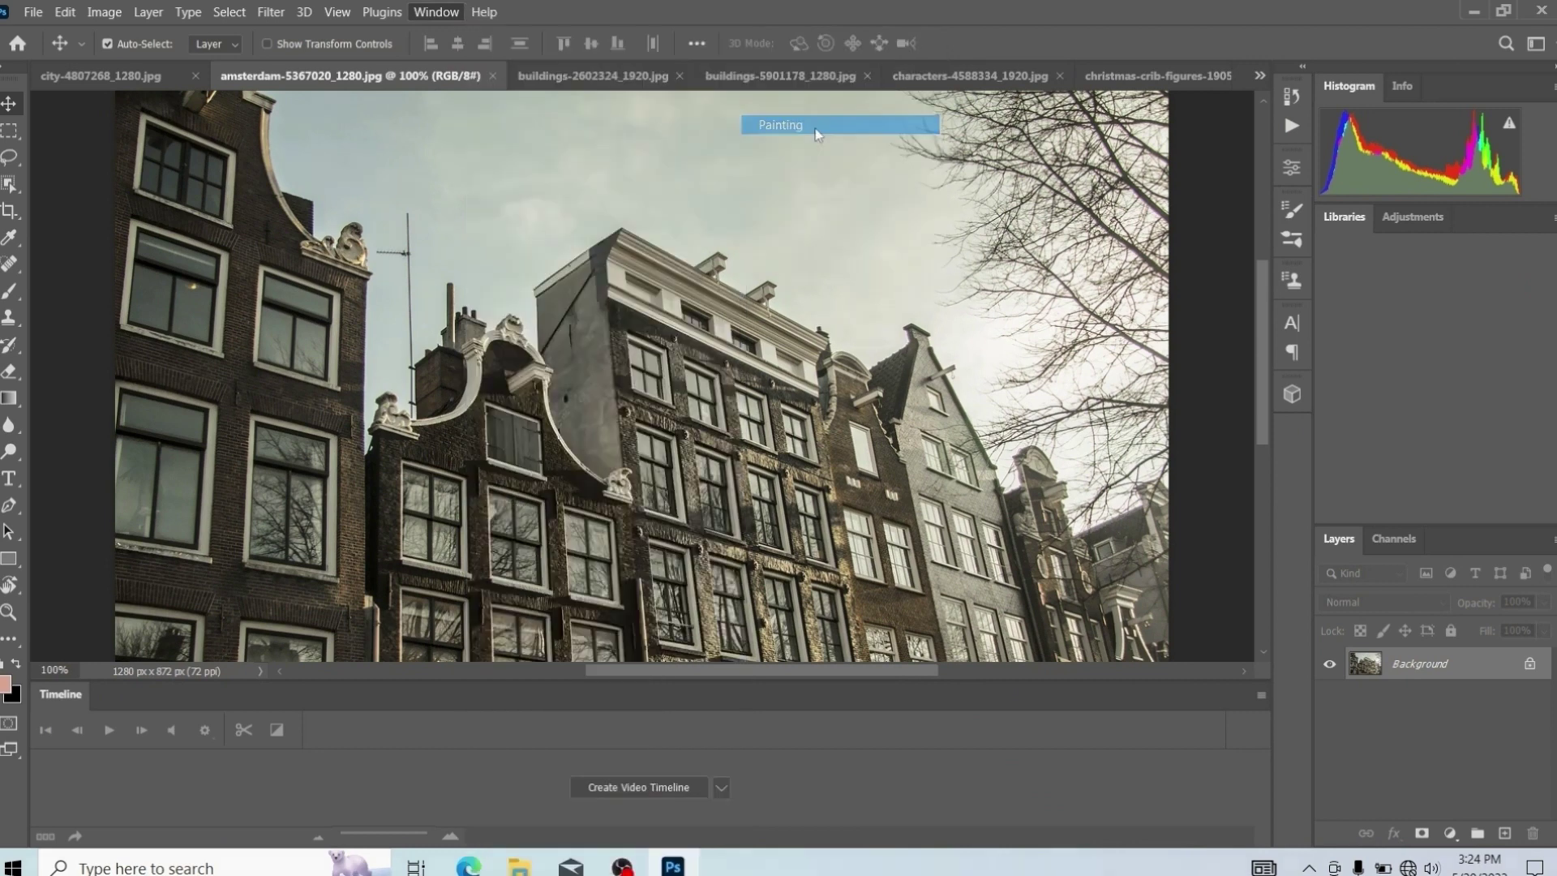
left_click(440, 16)
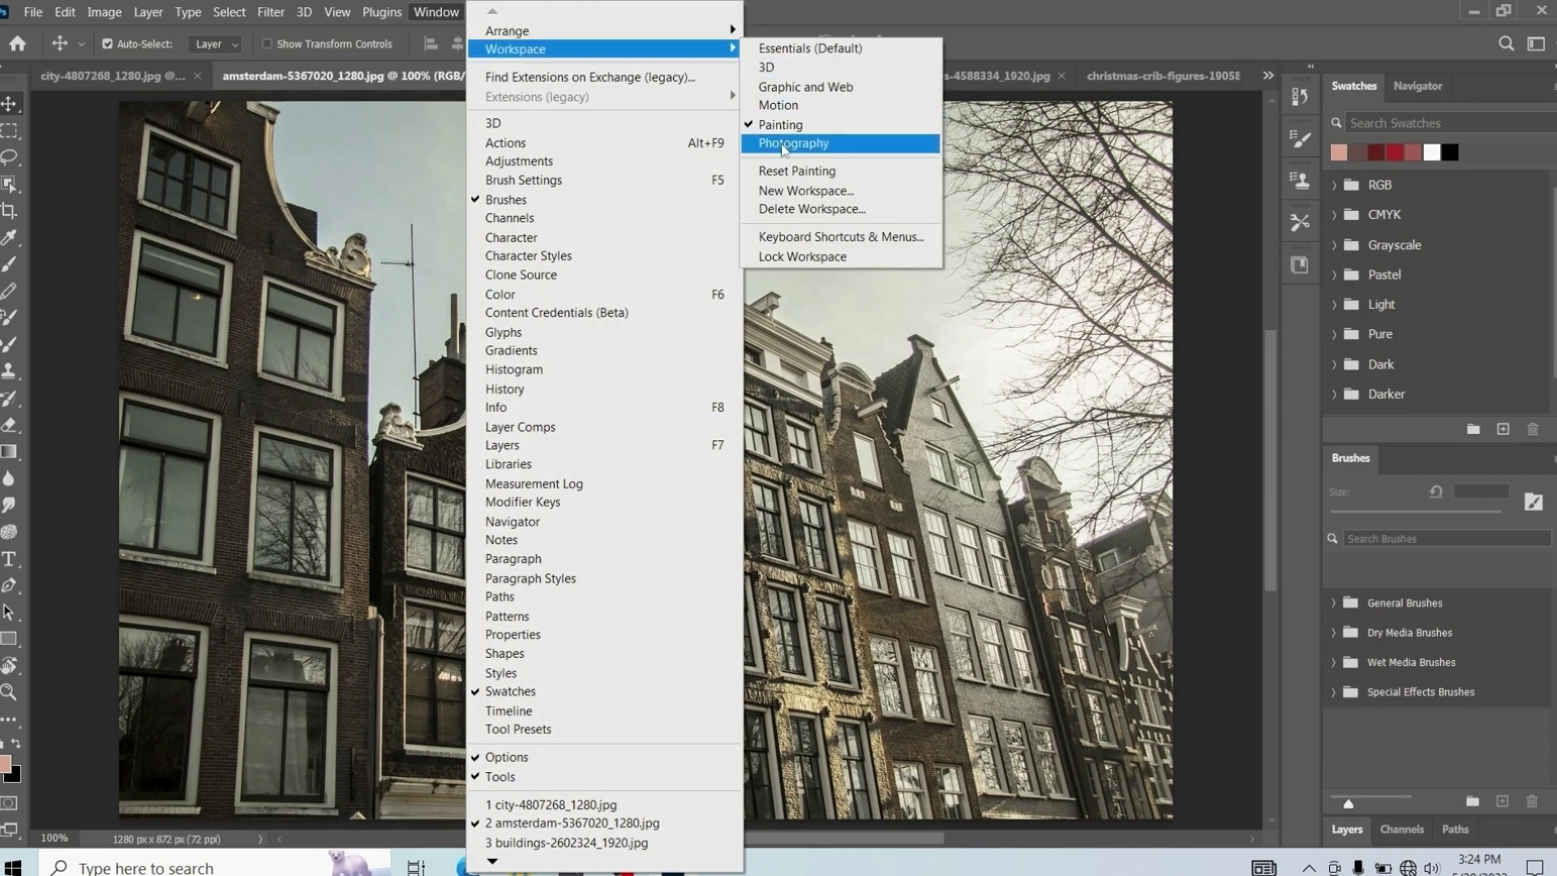
left_click(782, 145)
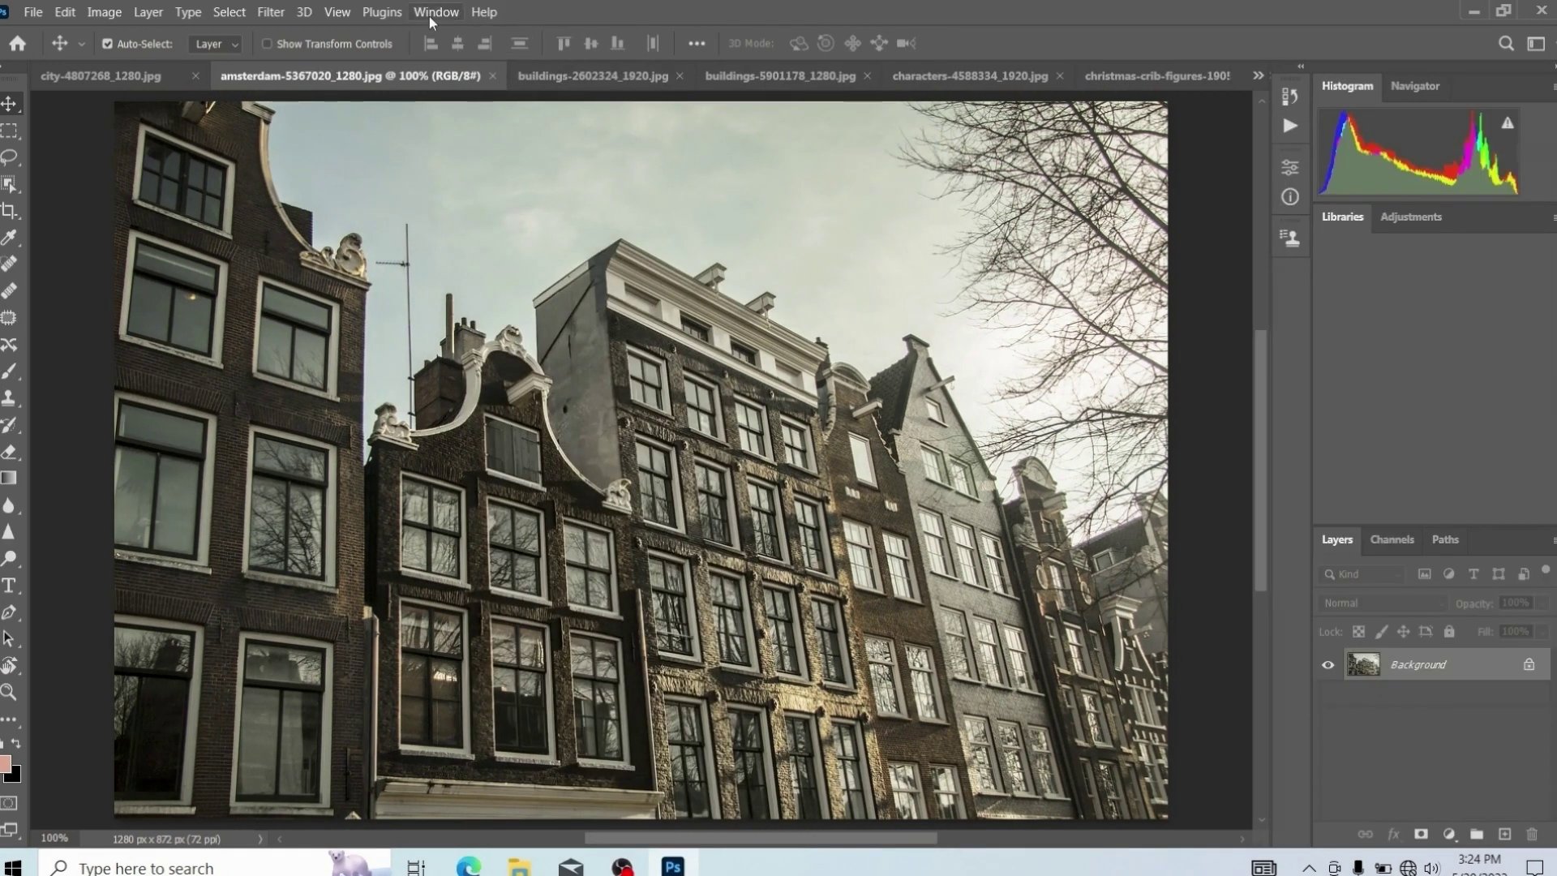
left_click(430, 17)
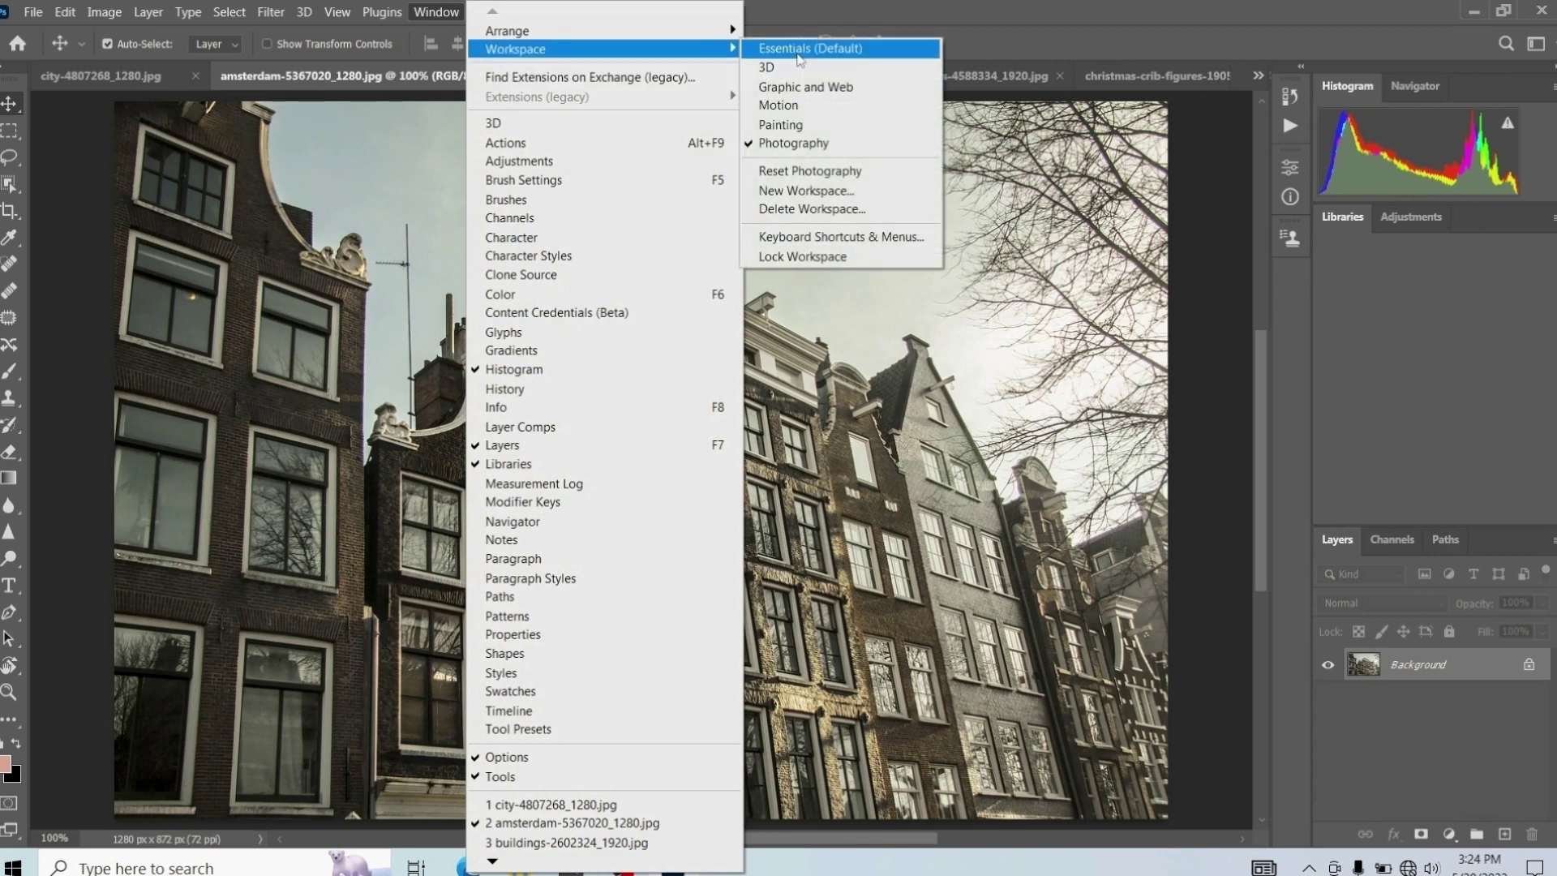
left_click(800, 51)
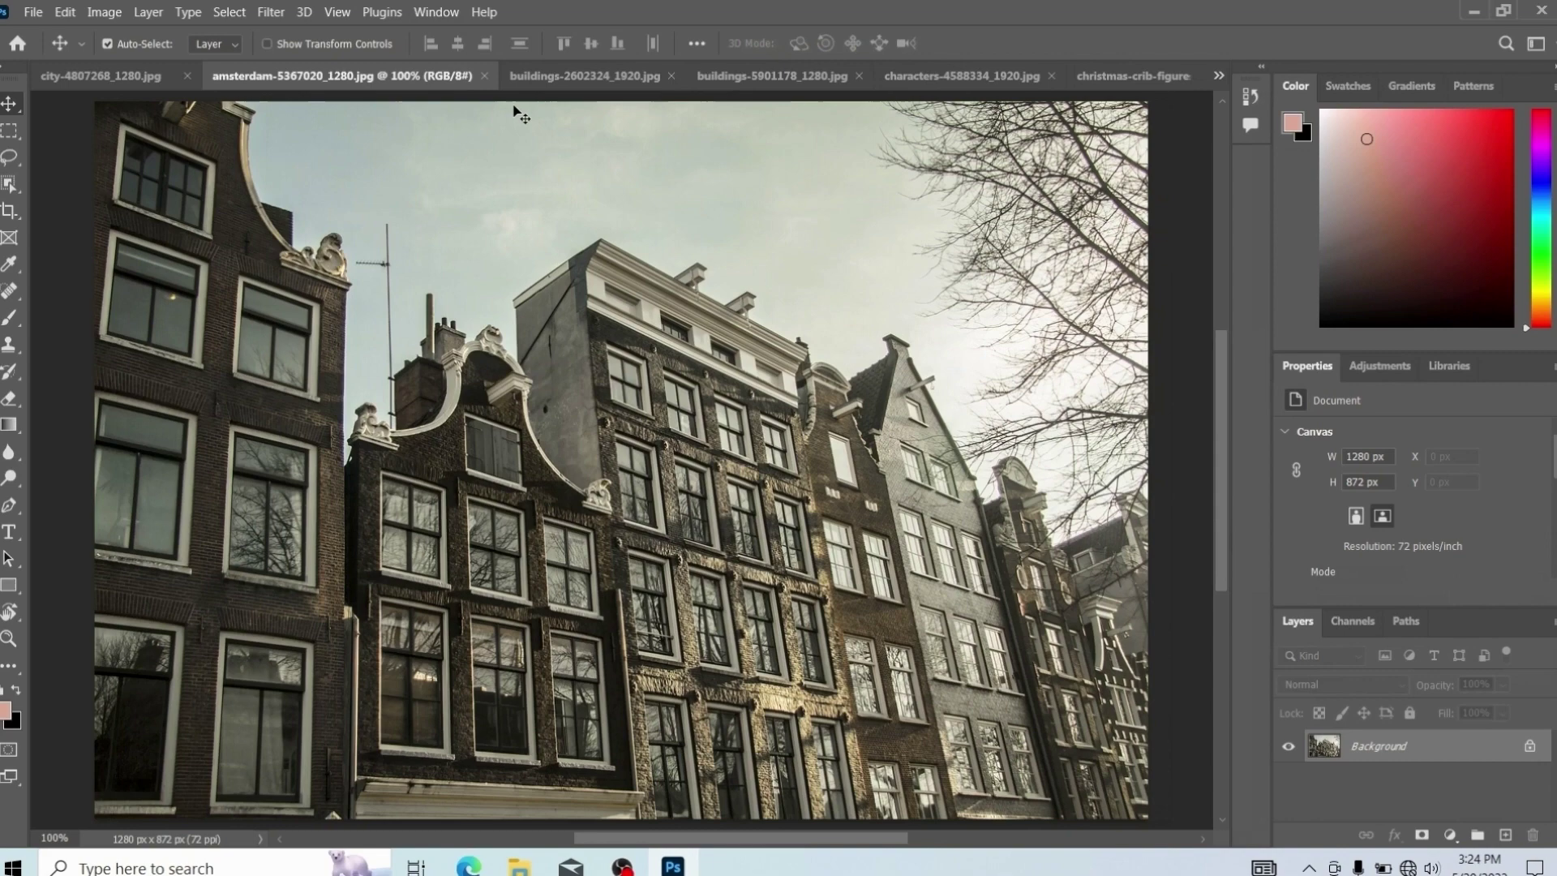
left_click(438, 13)
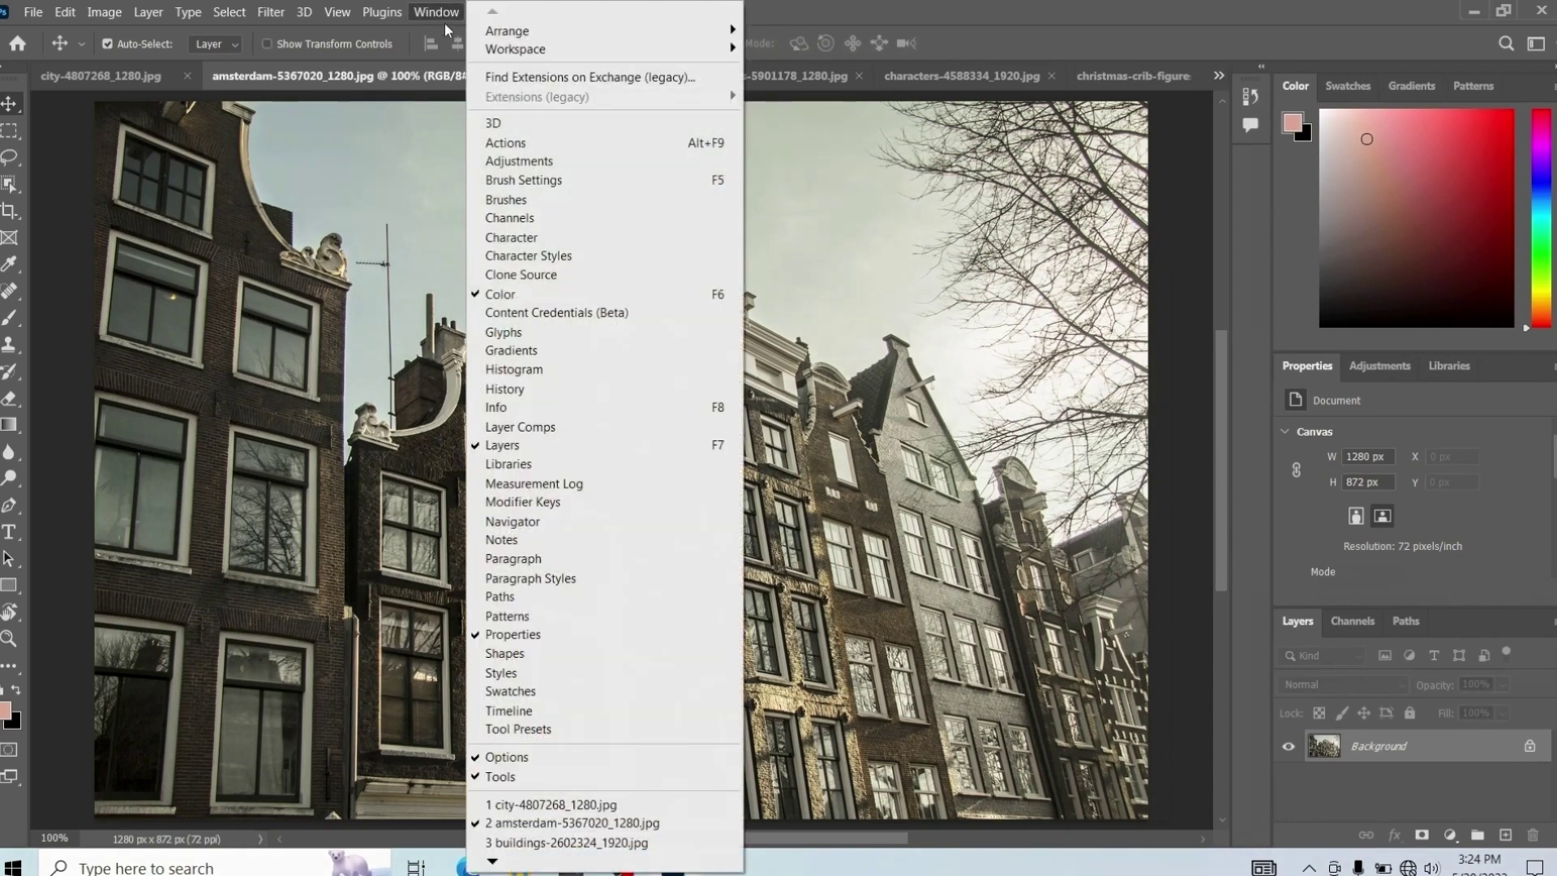
mouse_move(600, 50)
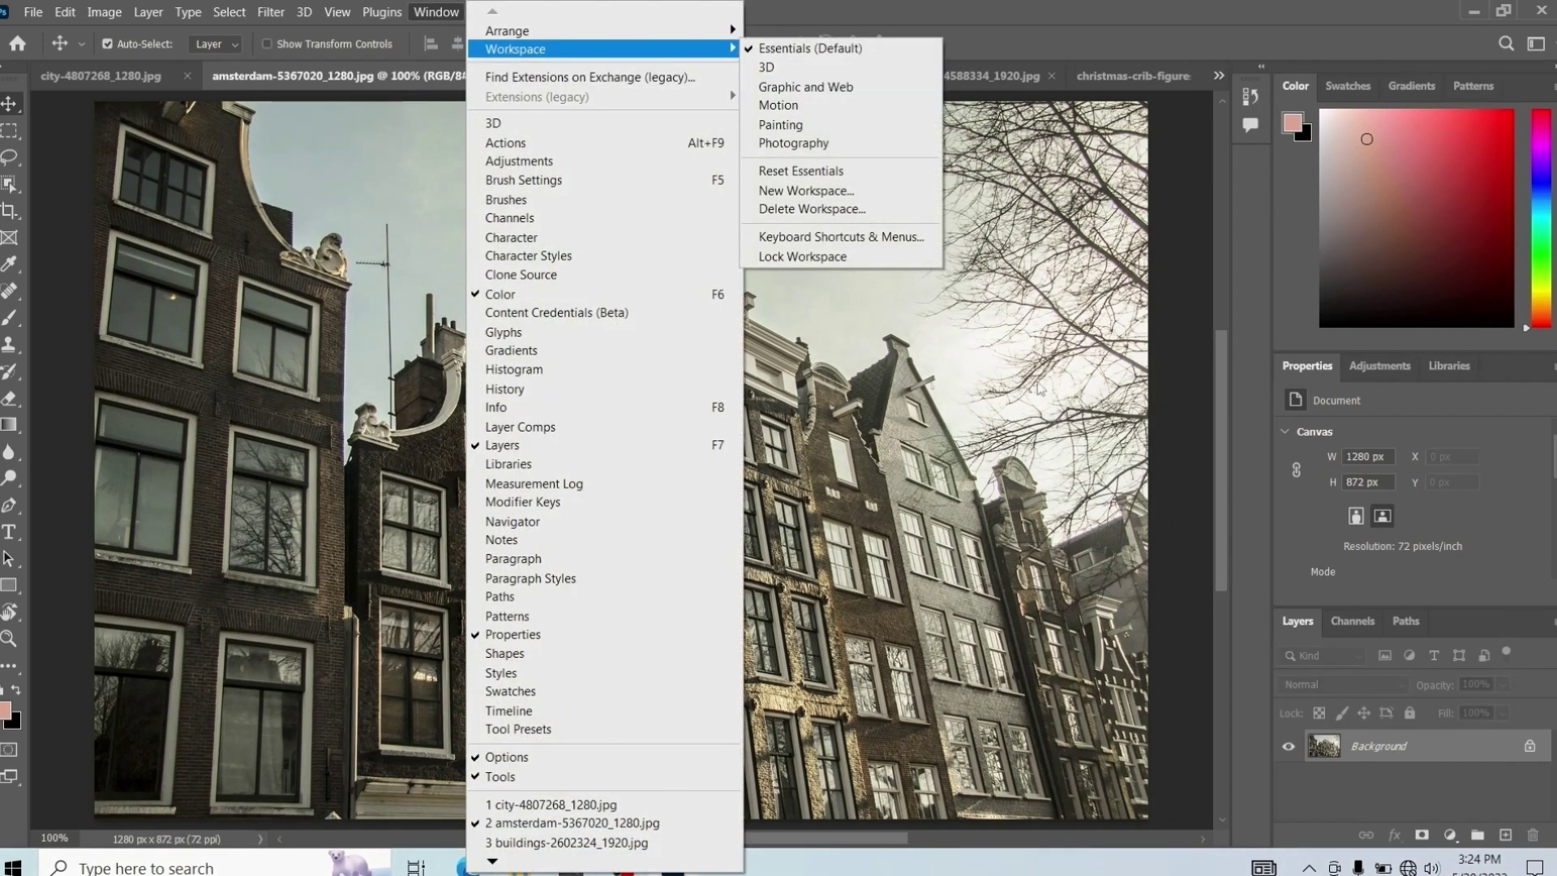
- Resize the Color panel divider and pull the Adjustments panel out as a floating panel
left_click(1255, 527)
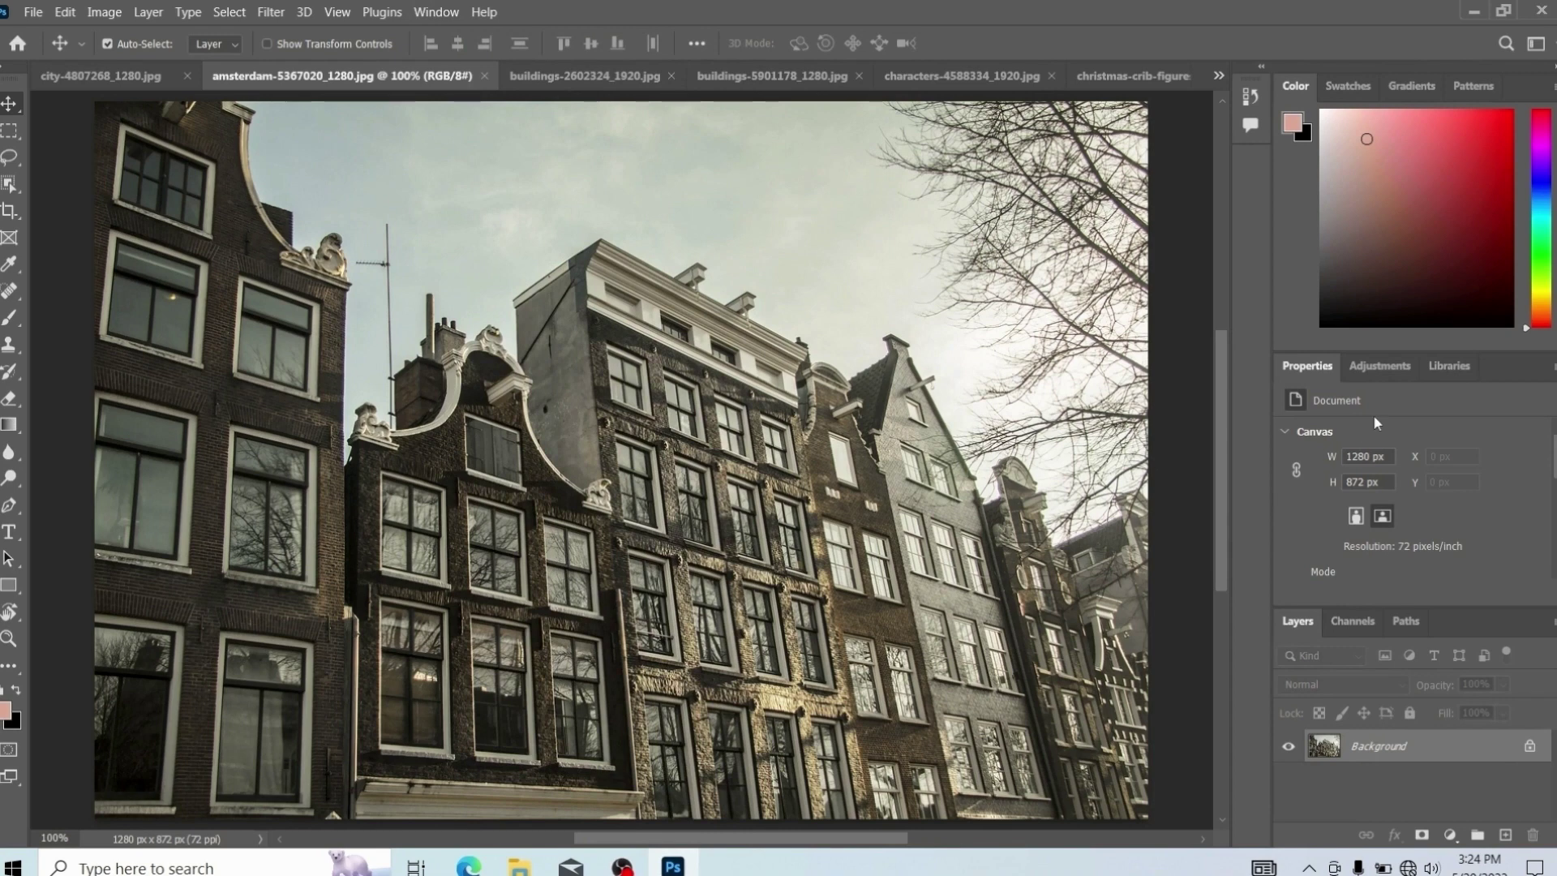
left_click(1380, 366)
left_click(1294, 367)
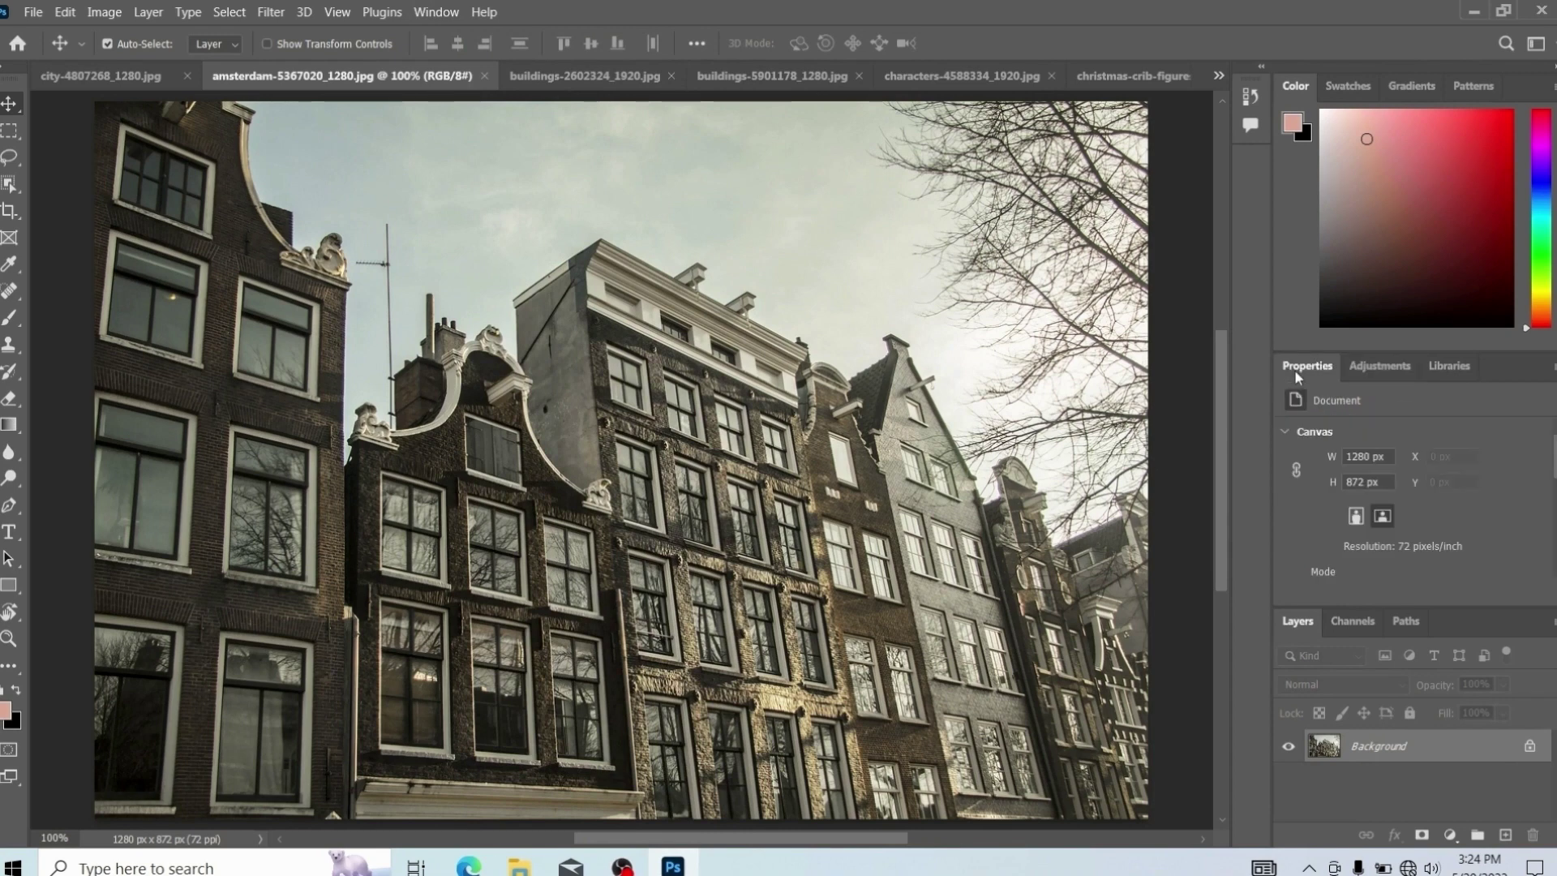
left_click(1390, 366)
left_click_drag(1381, 367, 1383, 406)
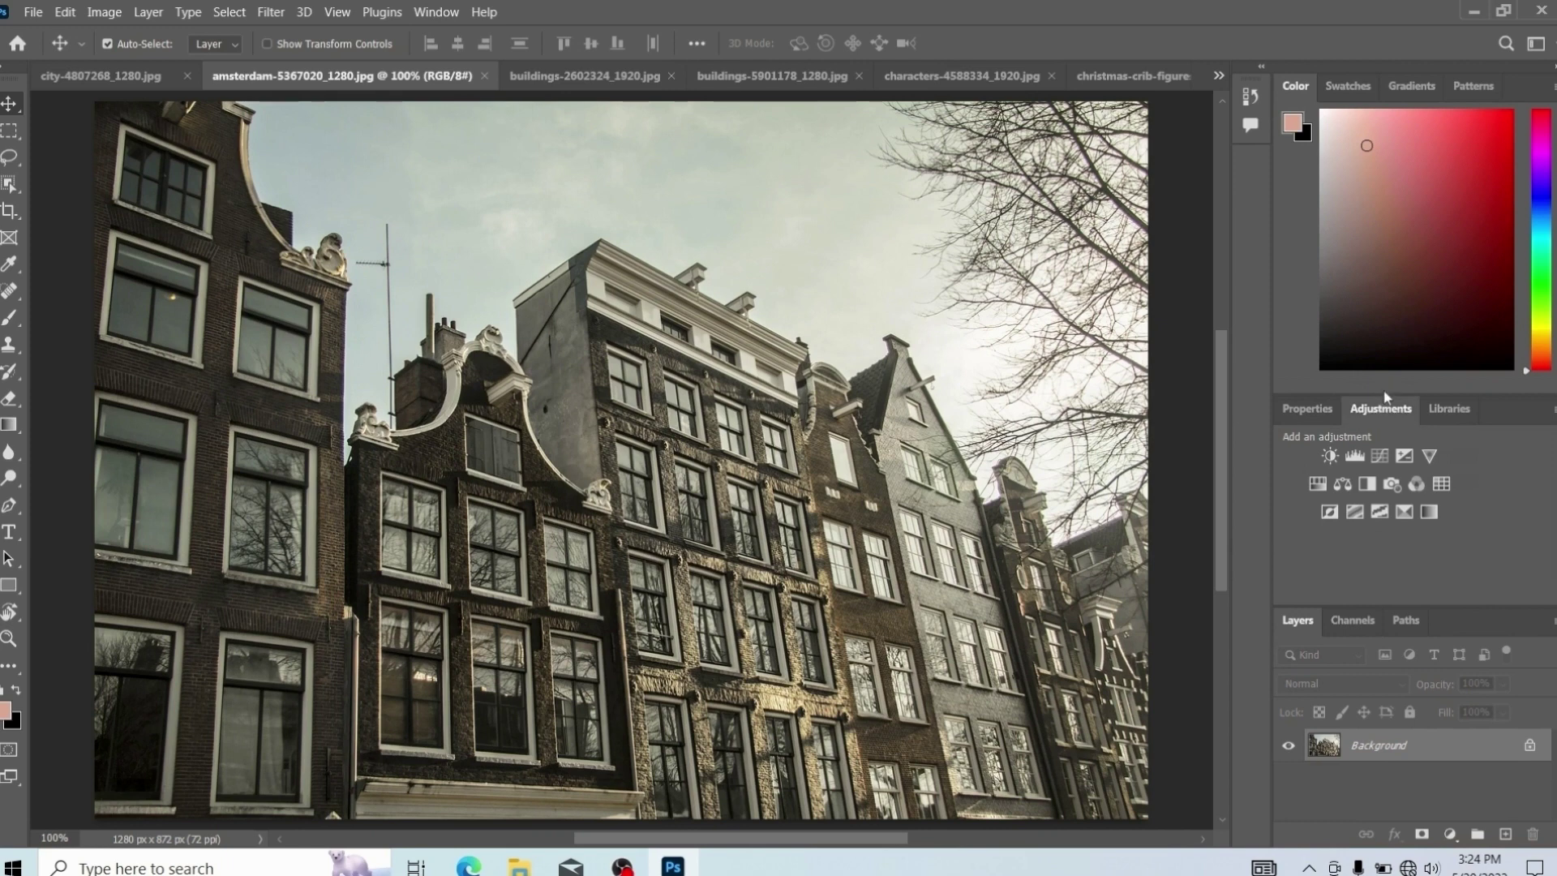
left_click_drag(1386, 396, 809, 242)
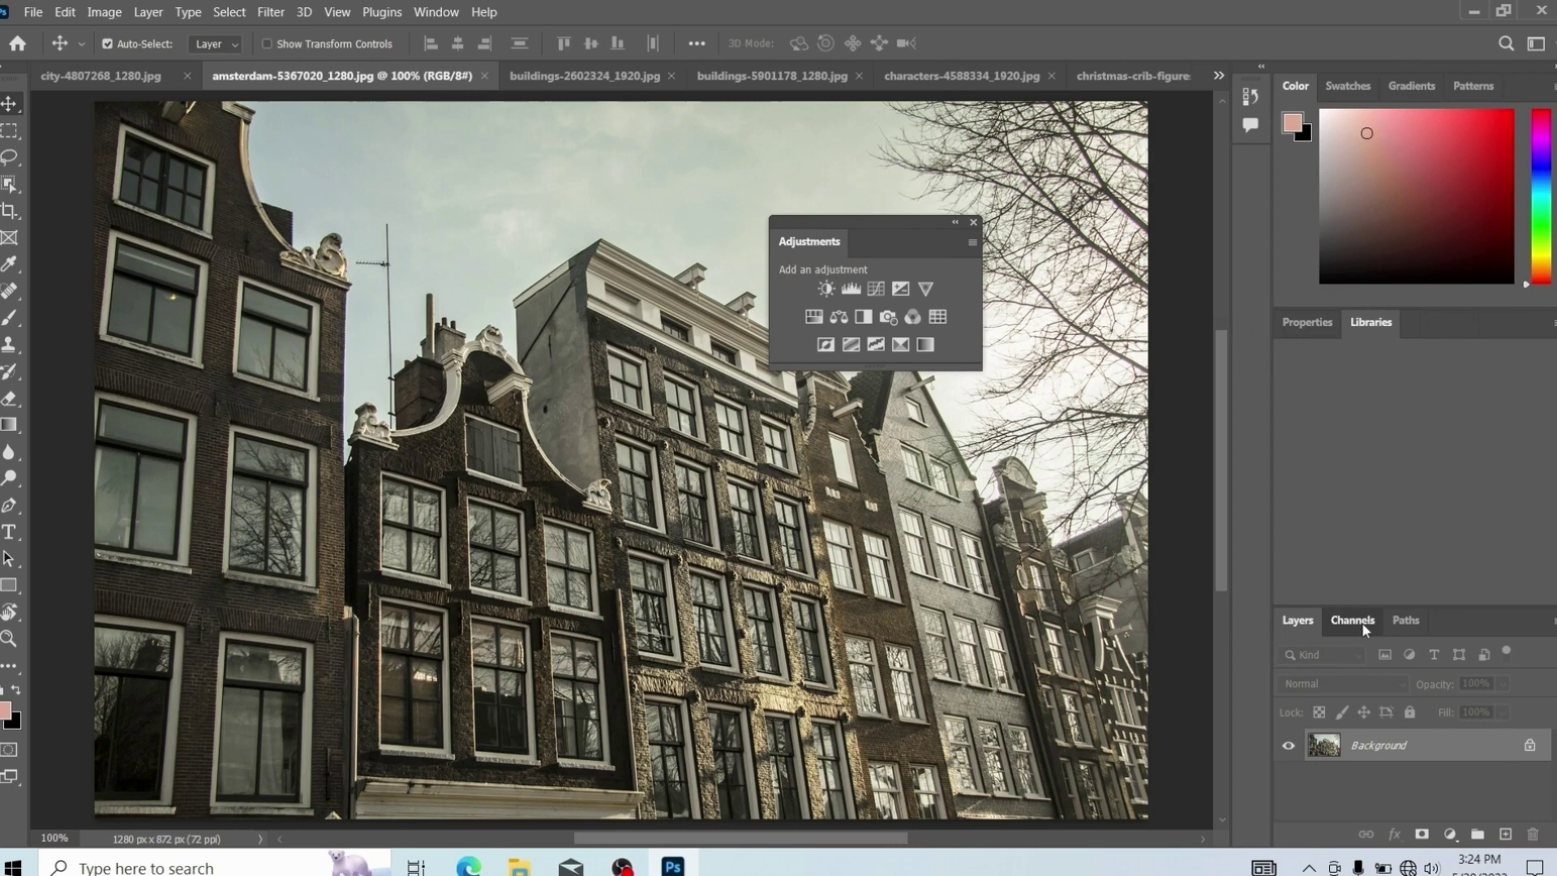
- Float the Channels and Layers panels, then close the Layers, Channels and Adjustments panels
left_click_drag(1363, 627, 578, 397)
left_click_drag(1308, 622, 370, 308)
left_click(550, 299)
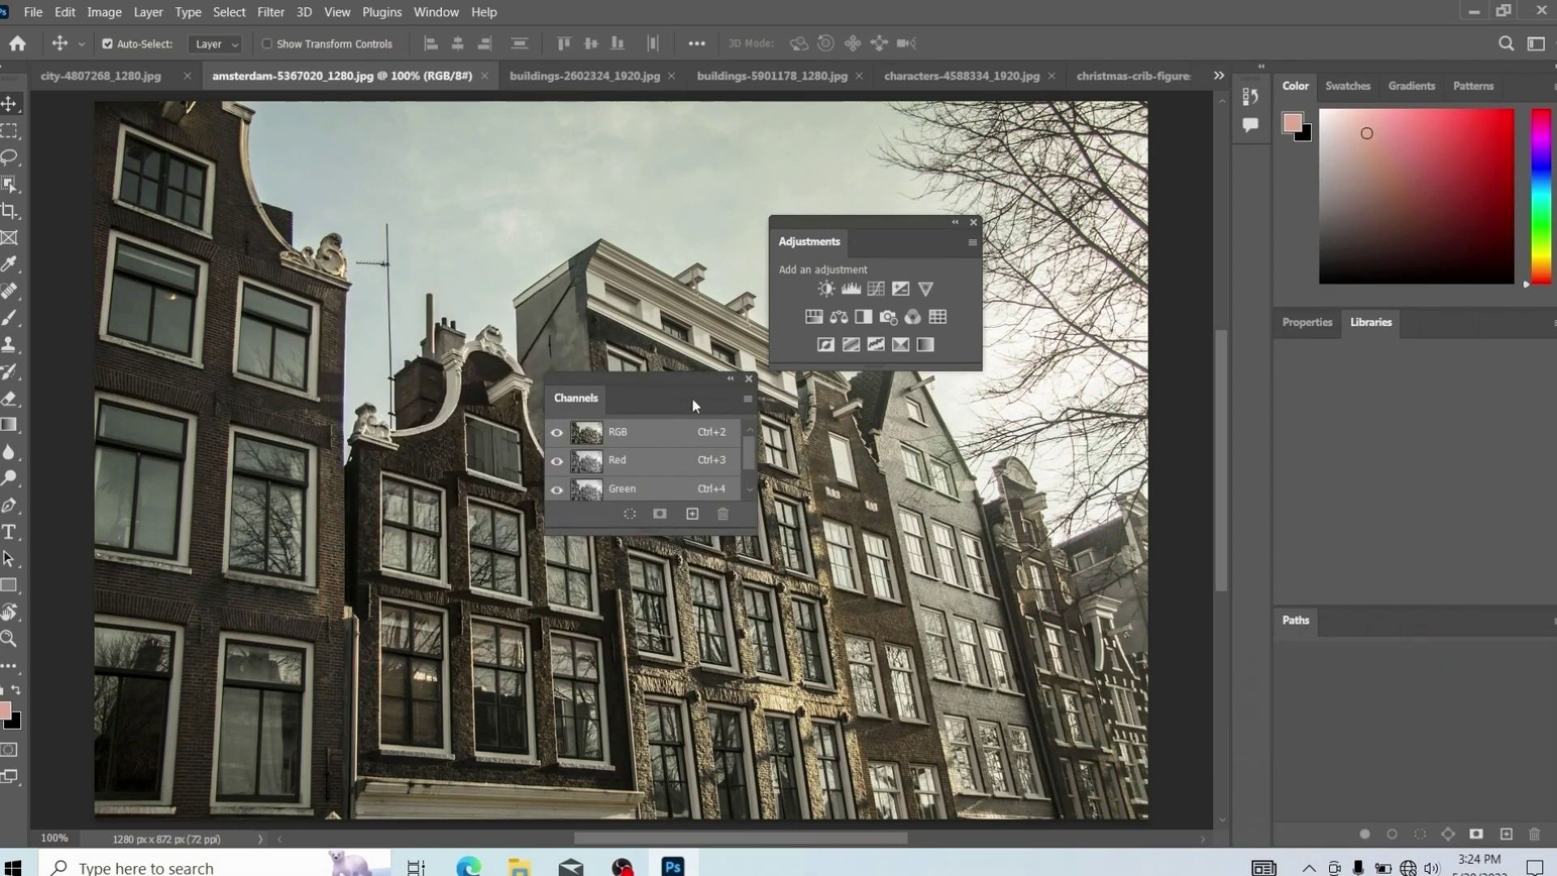
left_click(750, 380)
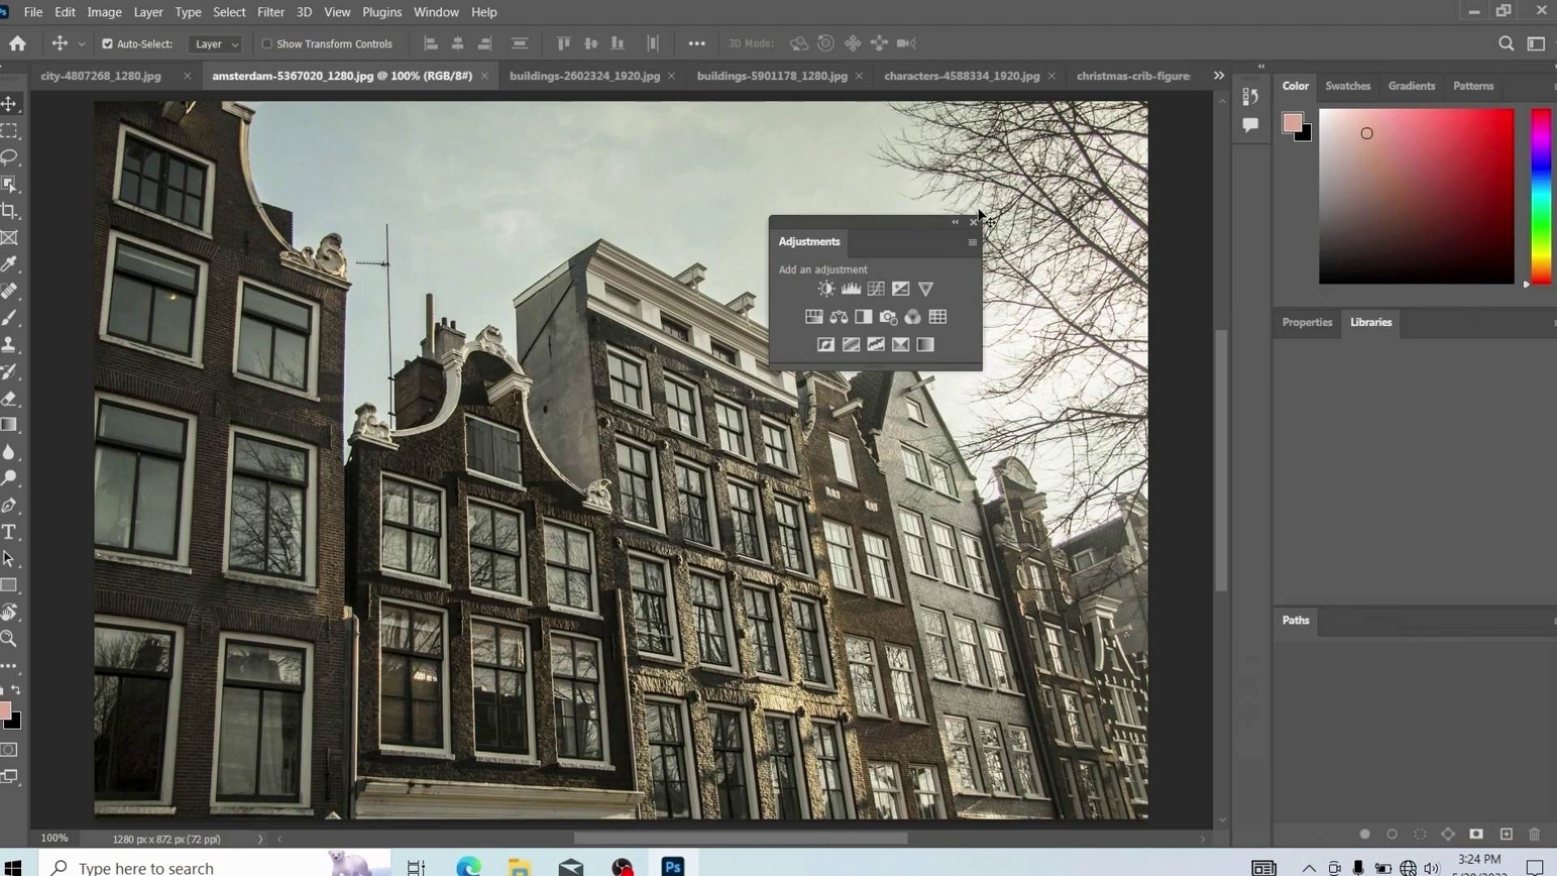
left_click(973, 222)
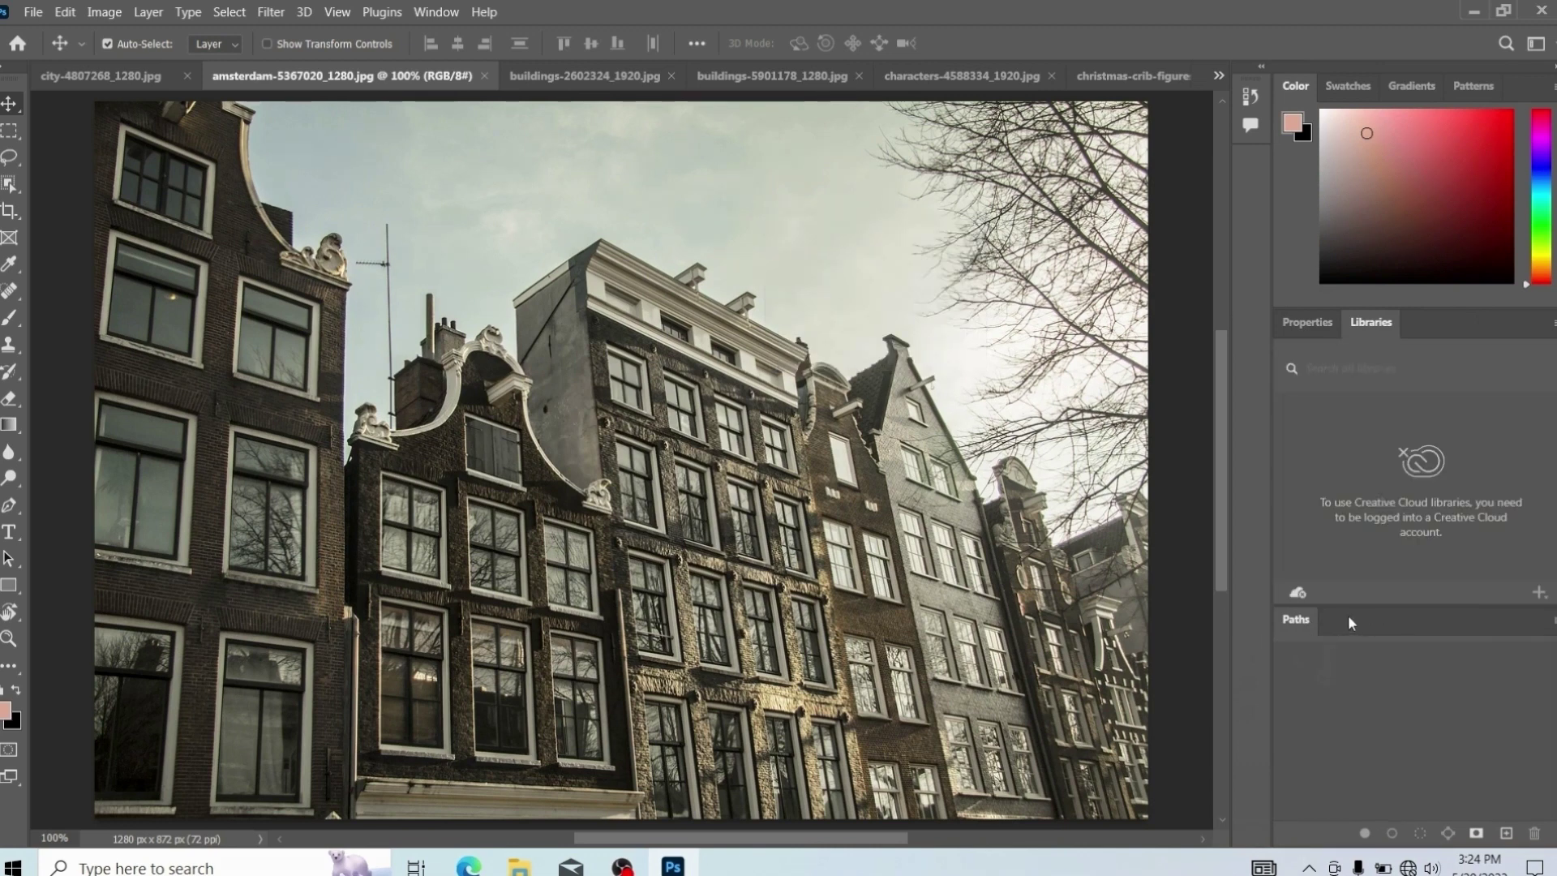
- Reopen the Layers panel from the Window menu and dock it beside Paths
left_click(445, 14)
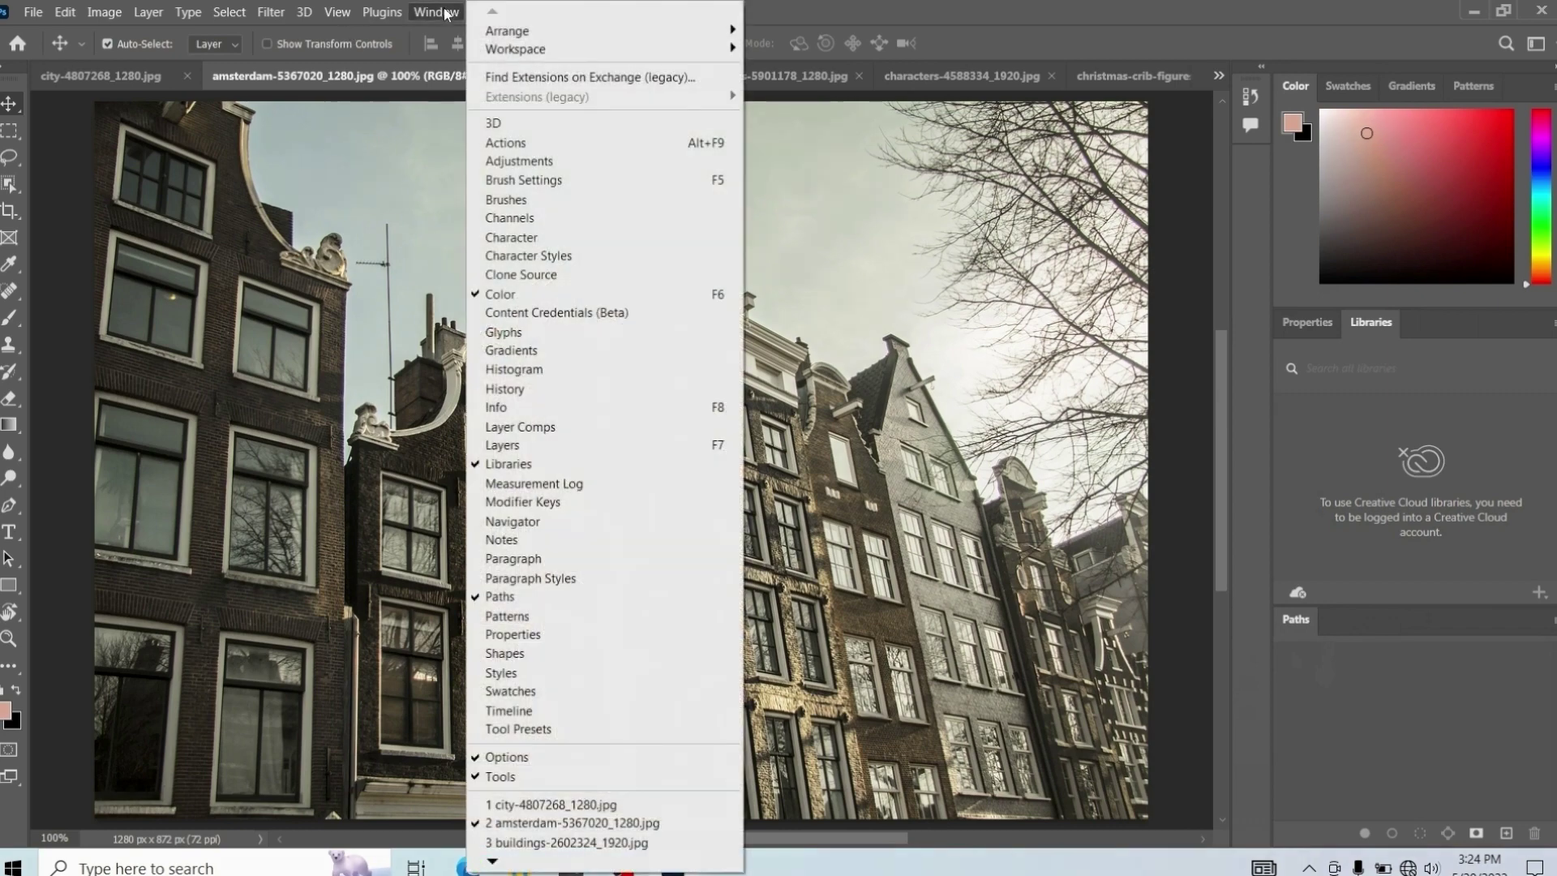
left_click(493, 448)
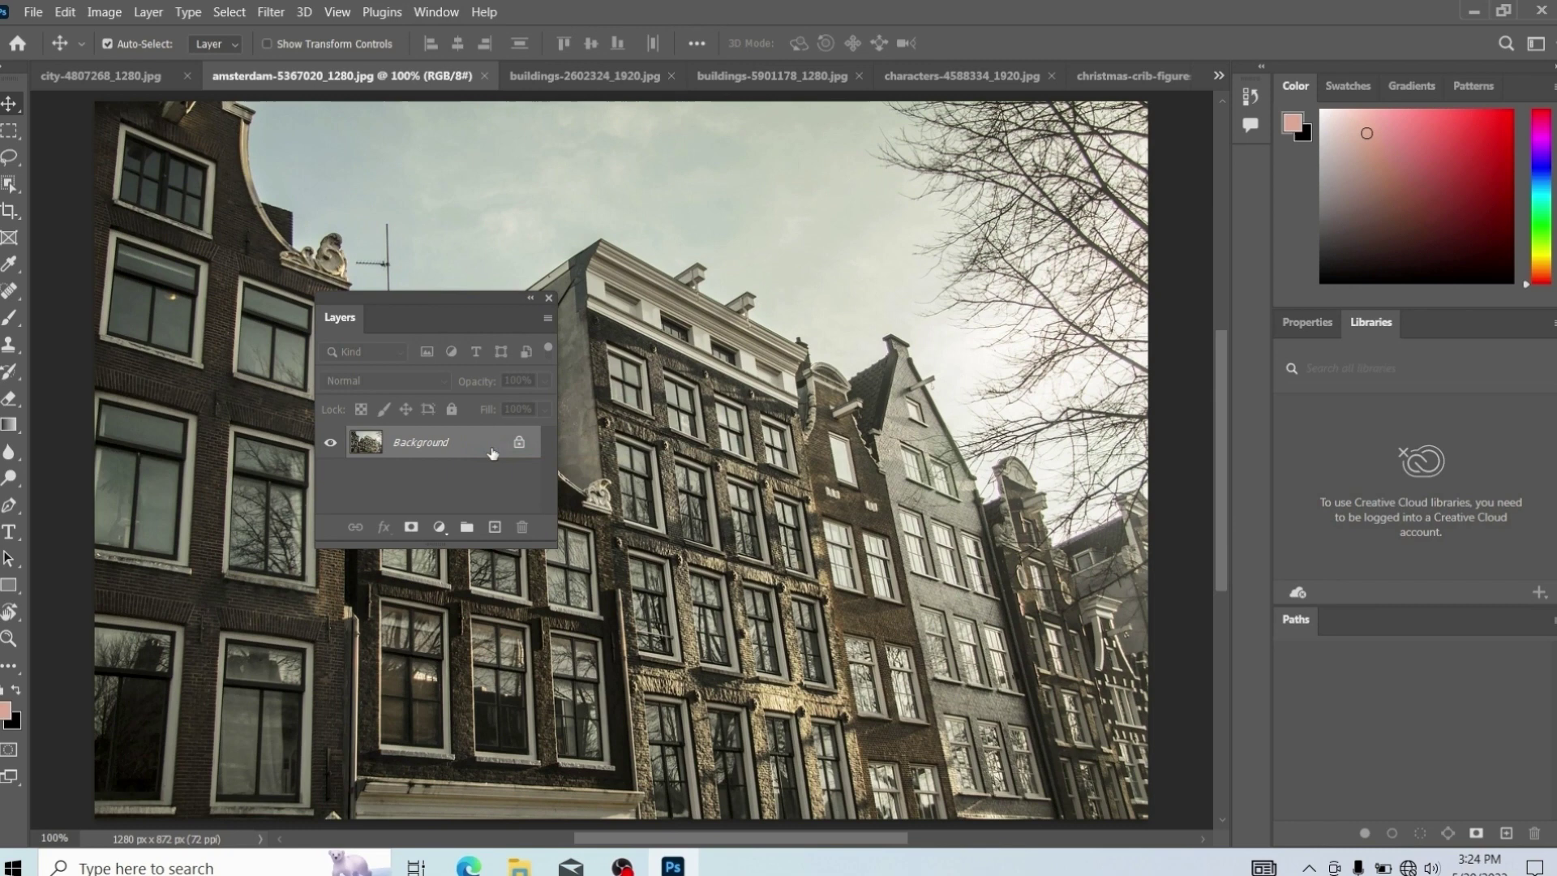
left_click_drag(403, 312, 1336, 616)
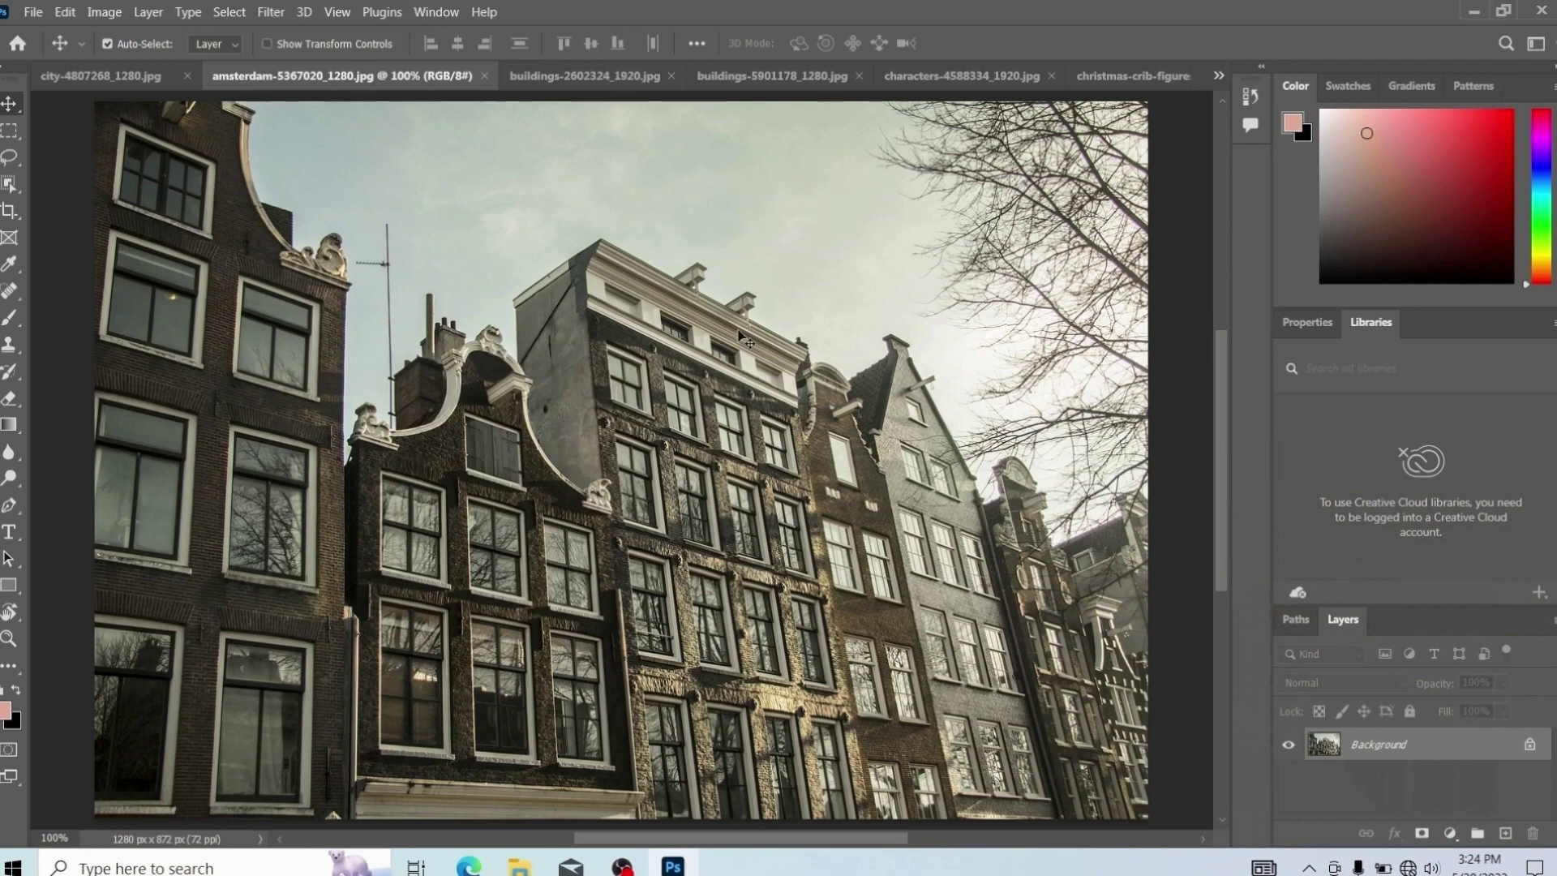
left_click(441, 17)
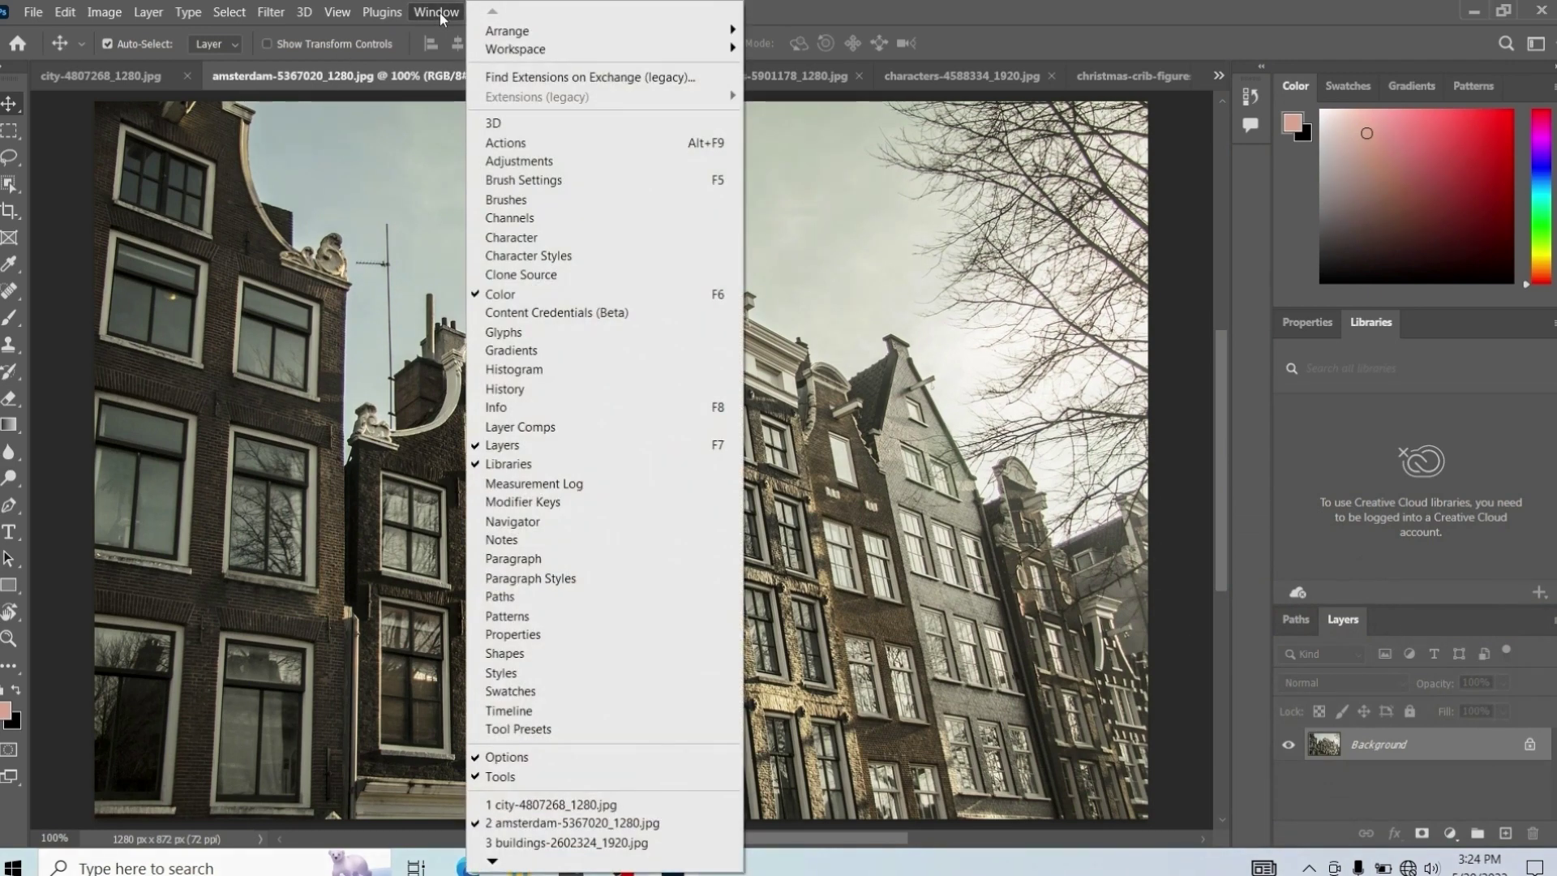
- Apply Window > Workspace > Reset Essentials to restore the default panel layout
mouse_move(540, 57)
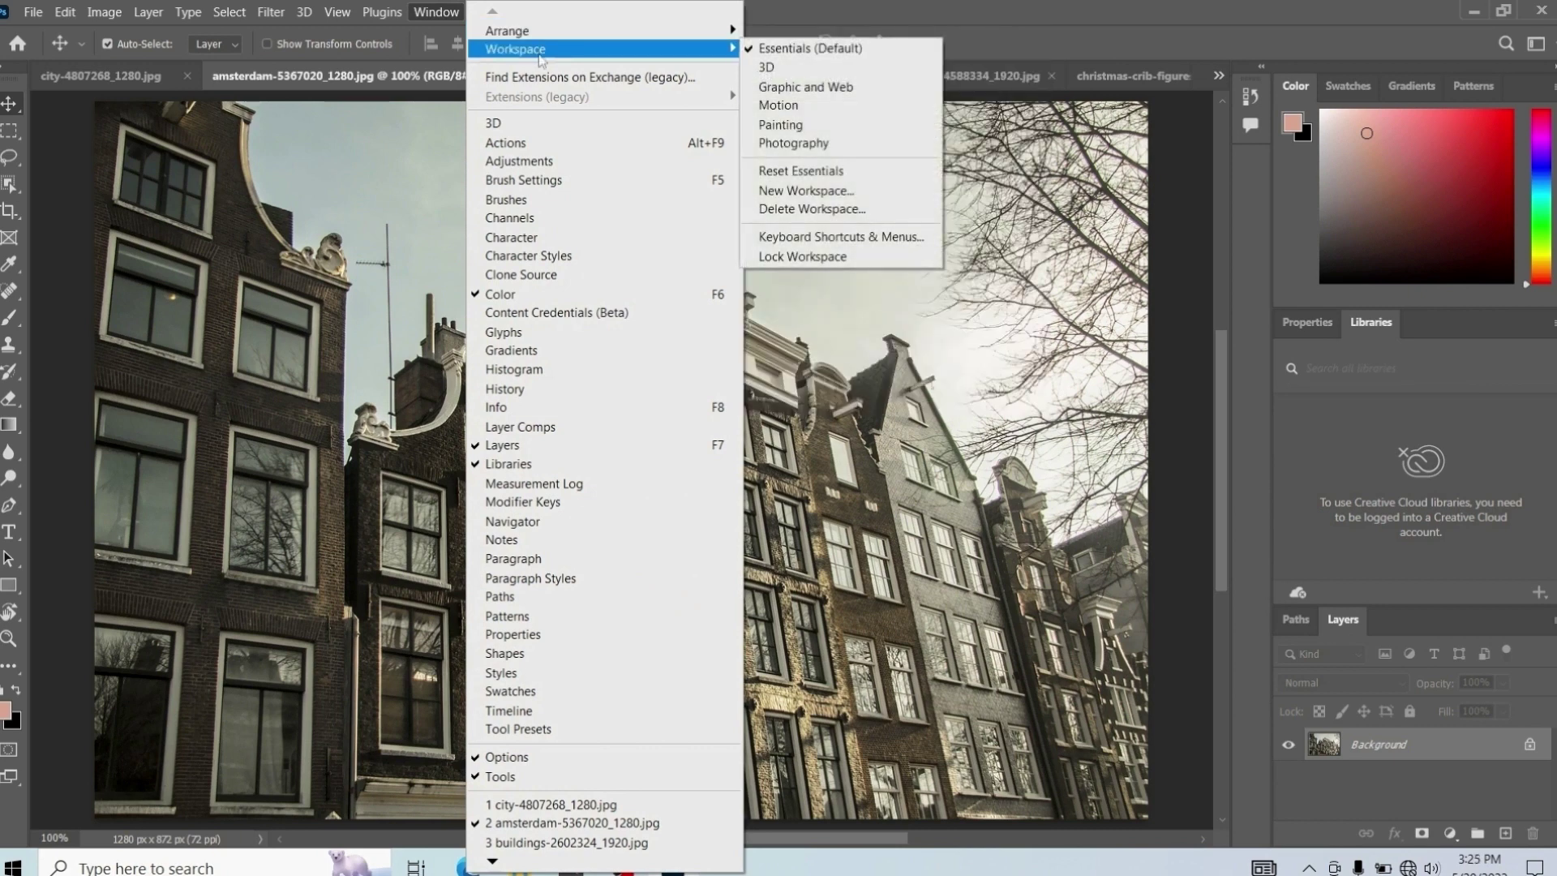
left_click(799, 173)
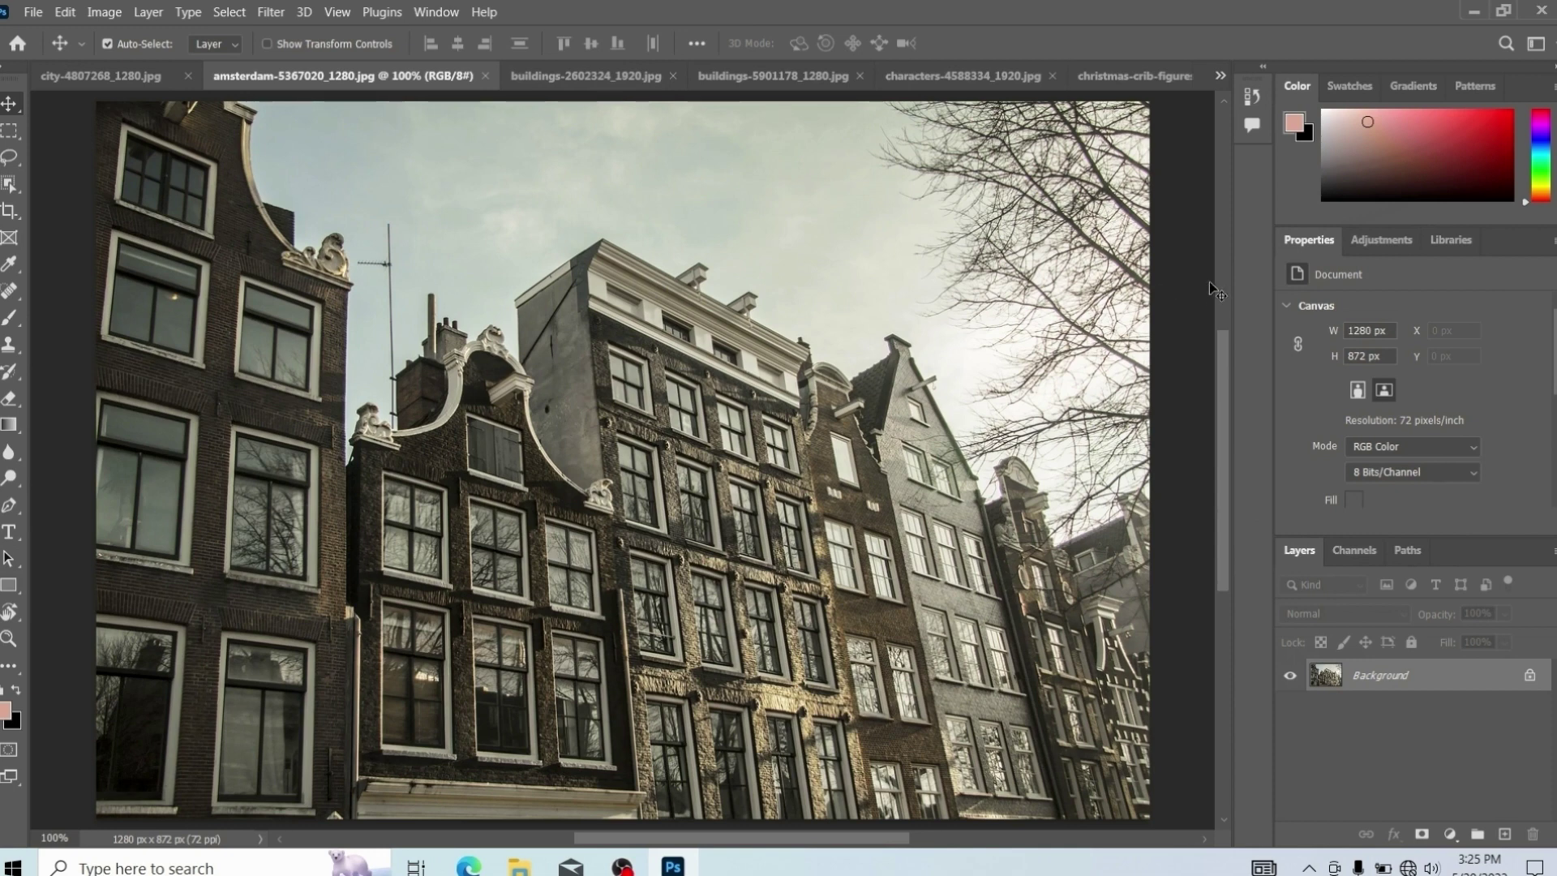
- Look at the Arrange options without choosing, then view the city, amsterdam, buildings and characters tabs
left_click(425, 16)
mouse_move(498, 33)
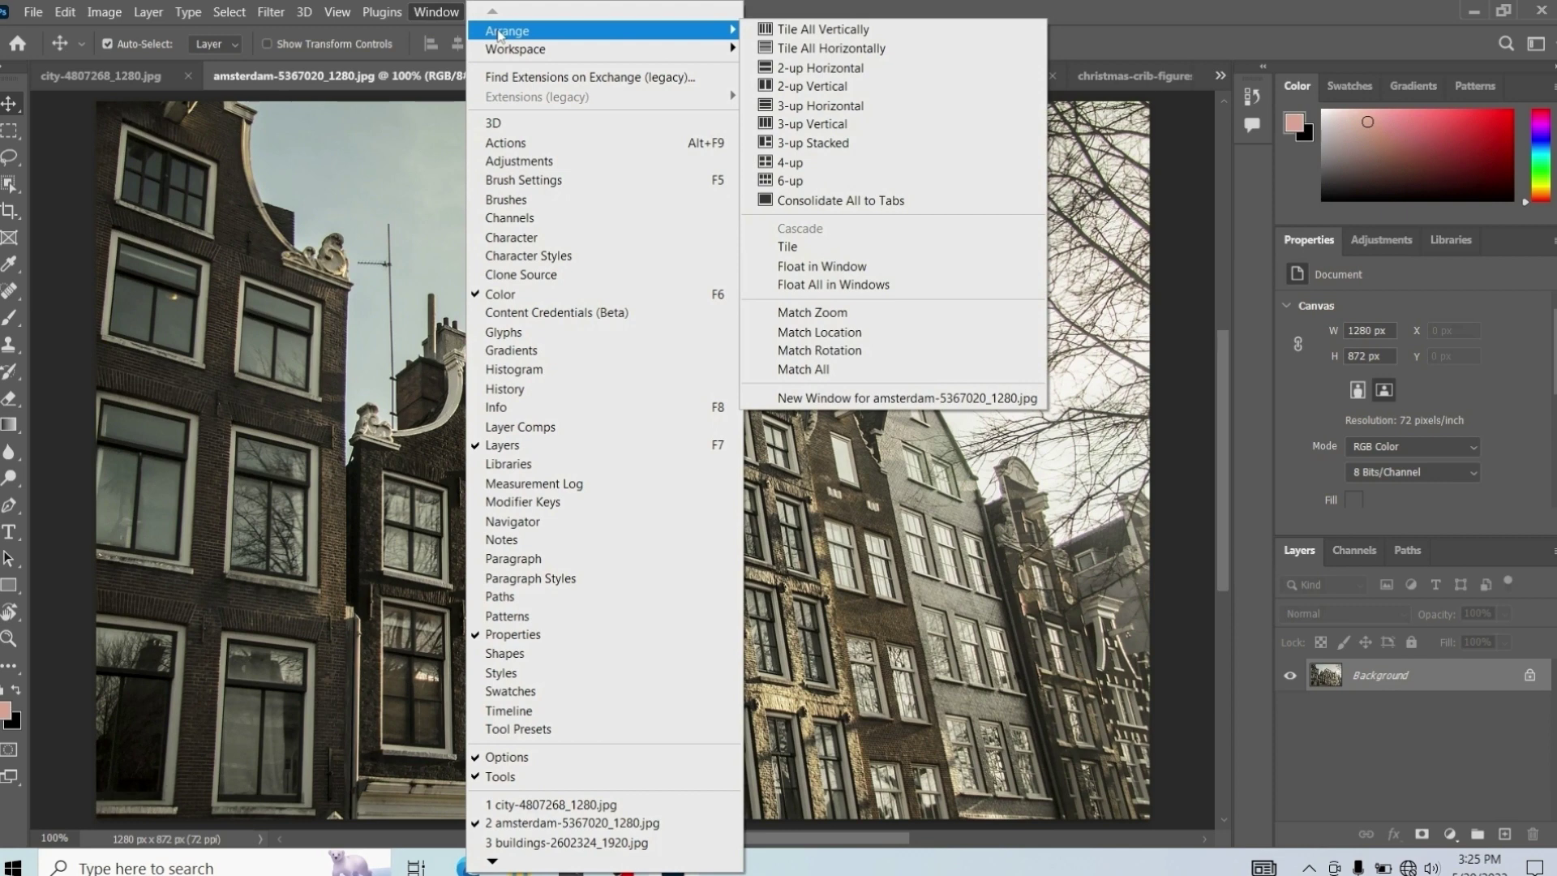
left_click(442, 13)
left_click(443, 13)
left_click(443, 13)
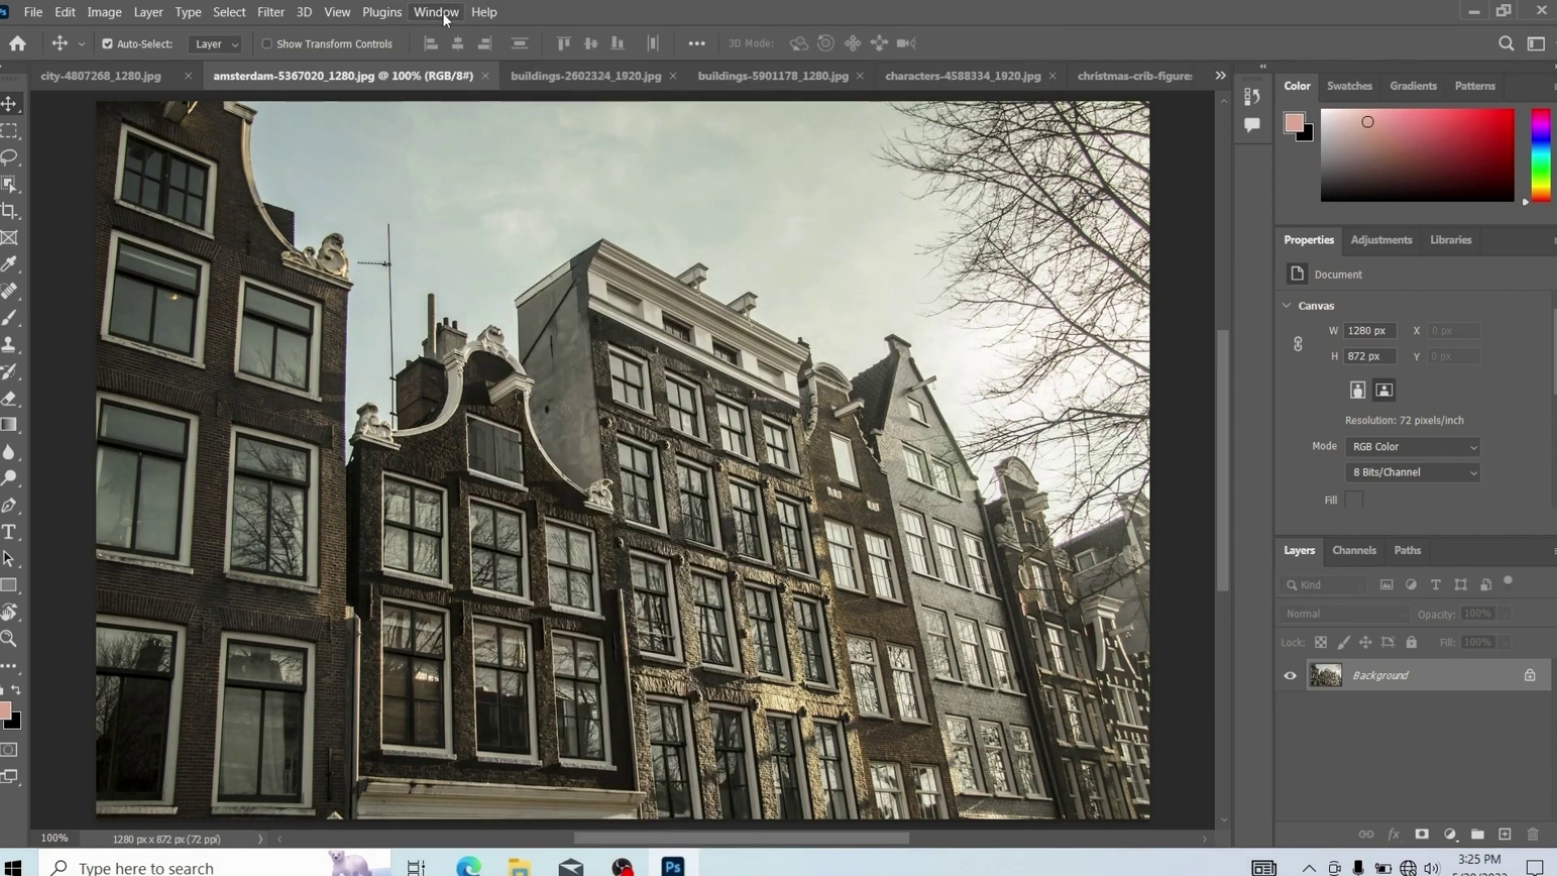
left_click(115, 71)
left_click(381, 77)
left_click(579, 77)
left_click(738, 77)
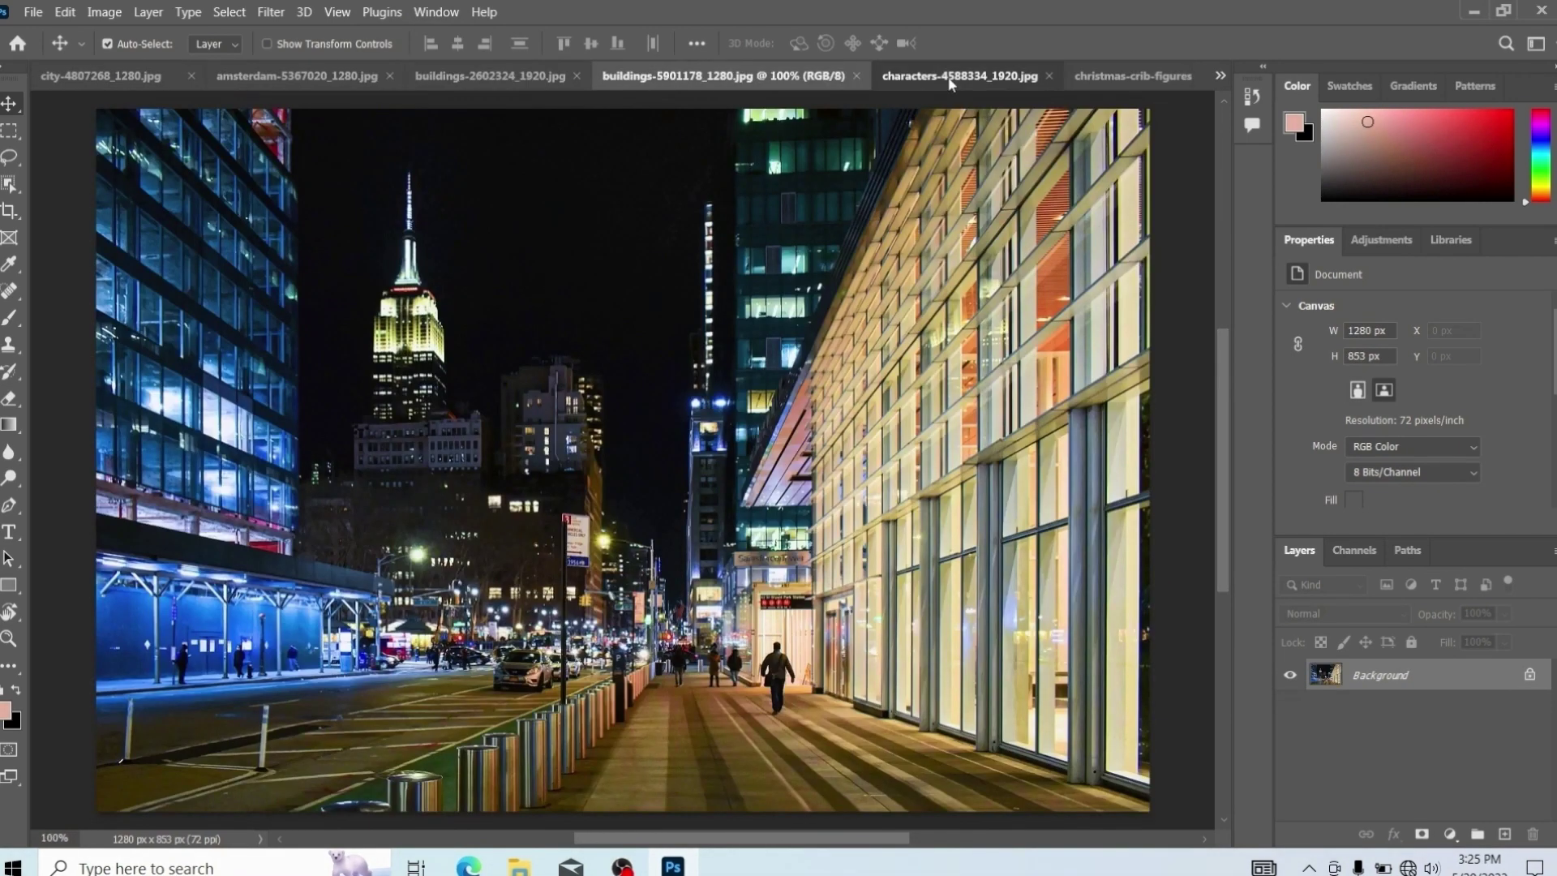
left_click(1026, 76)
- Tile all six open images vertically with Window > Arrange > Tile All Vertically
left_click(438, 13)
mouse_move(499, 34)
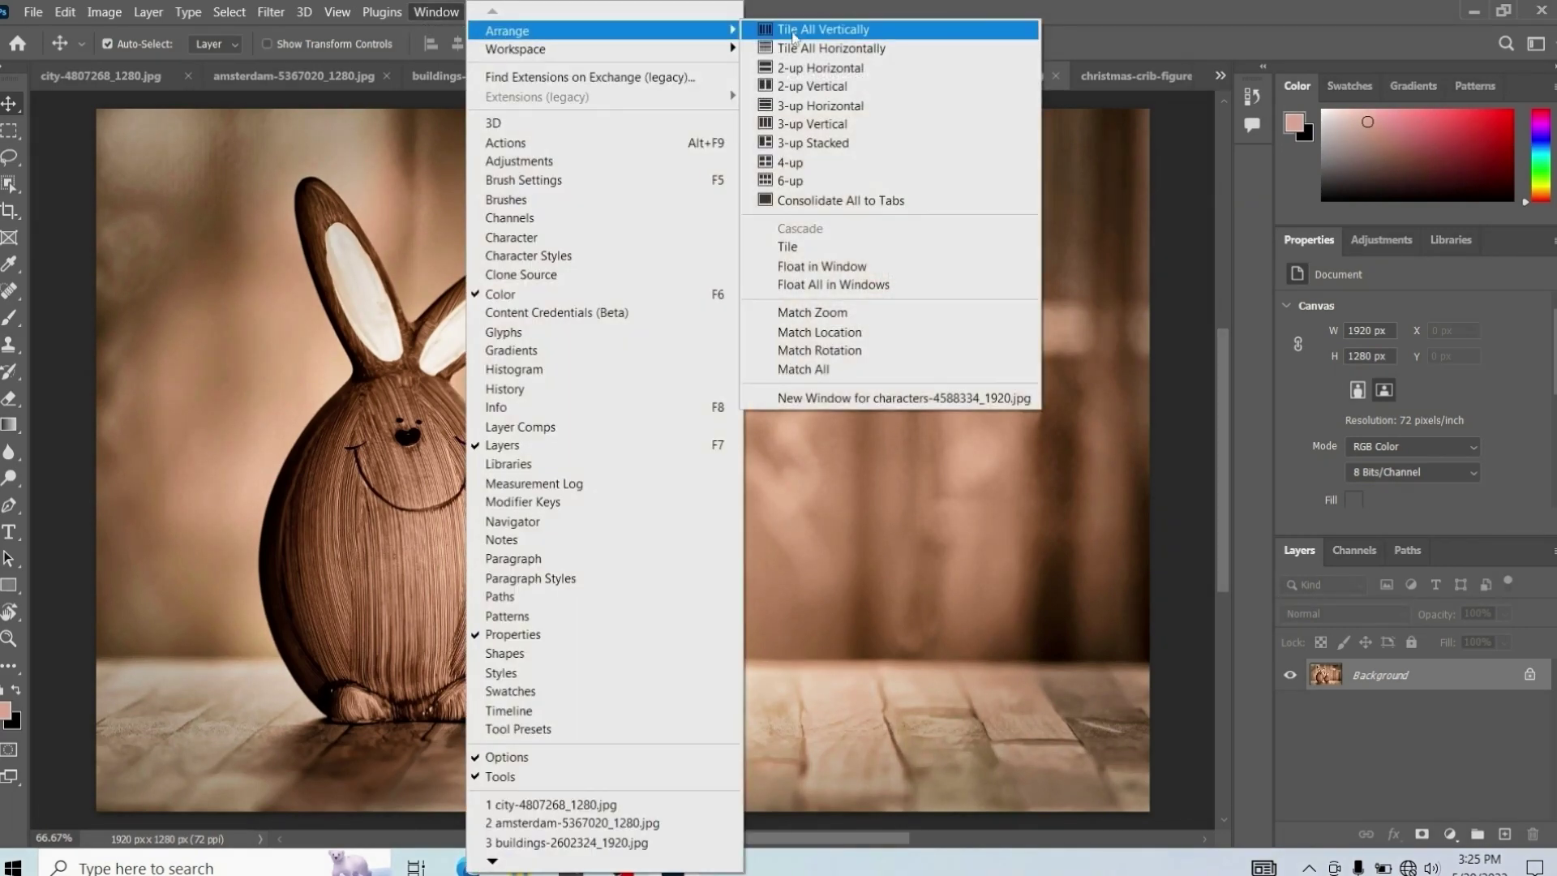
left_click(792, 32)
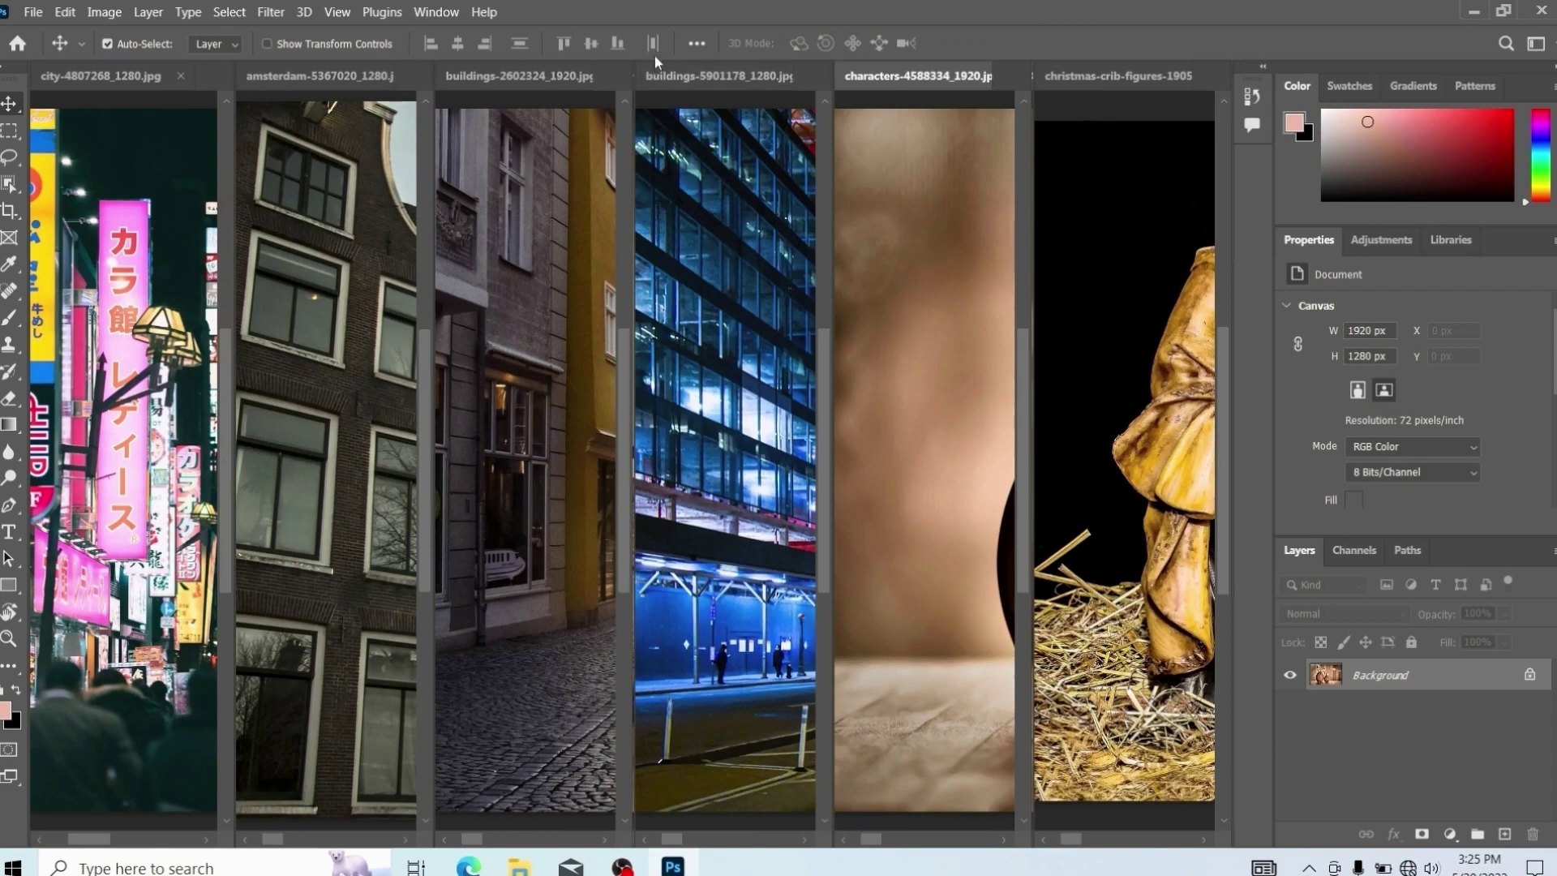
left_click(438, 15)
- Apply Tile All Horizontally, then the two-pane horizontal and side-by-side layouts
mouse_move(690, 53)
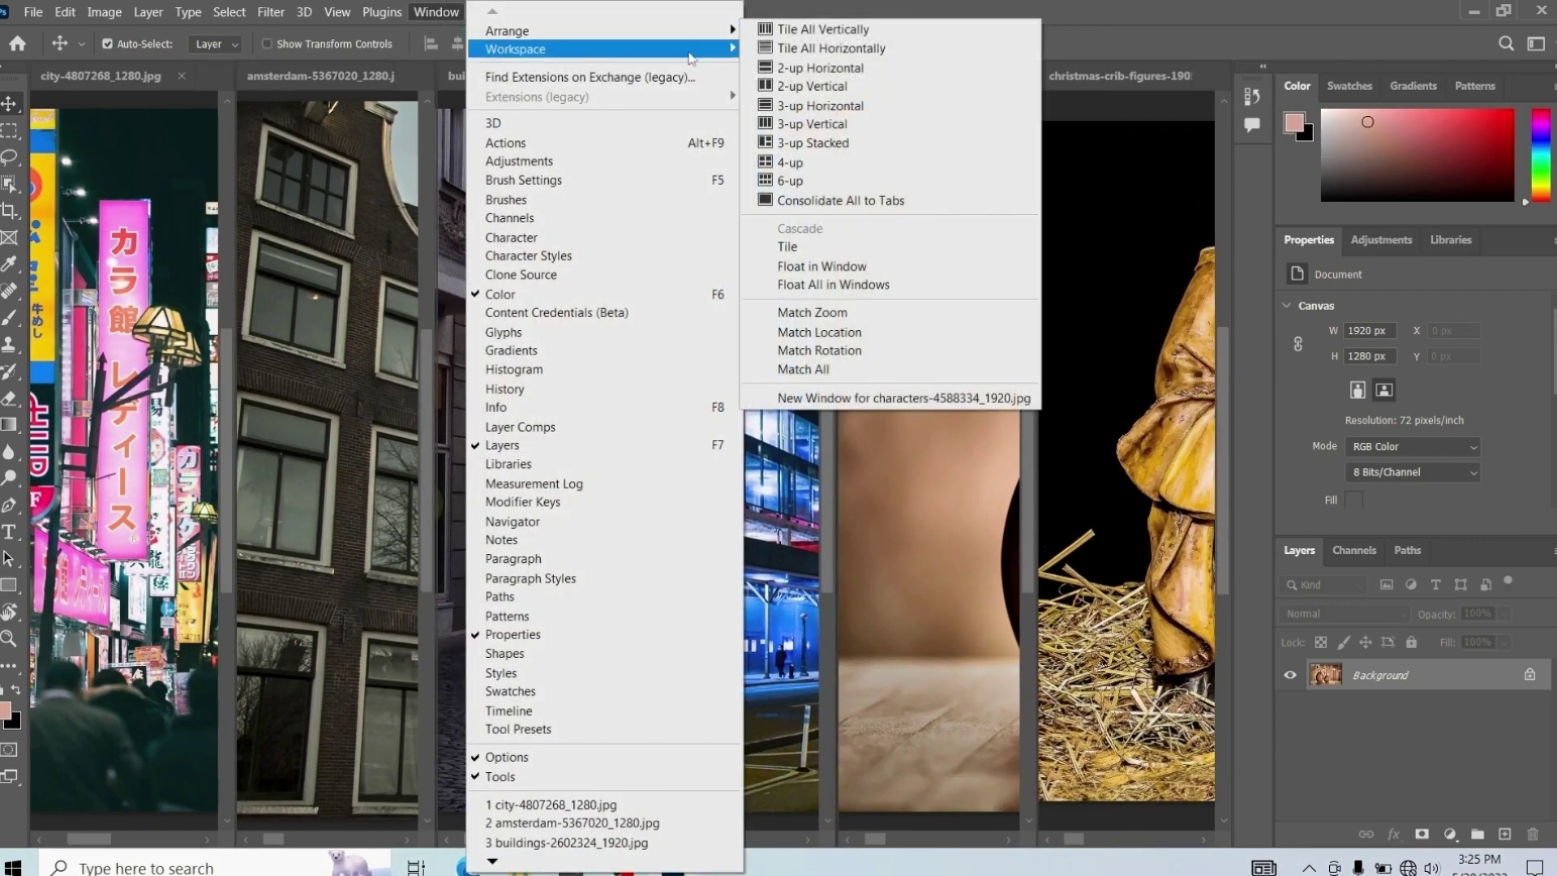
left_click(811, 47)
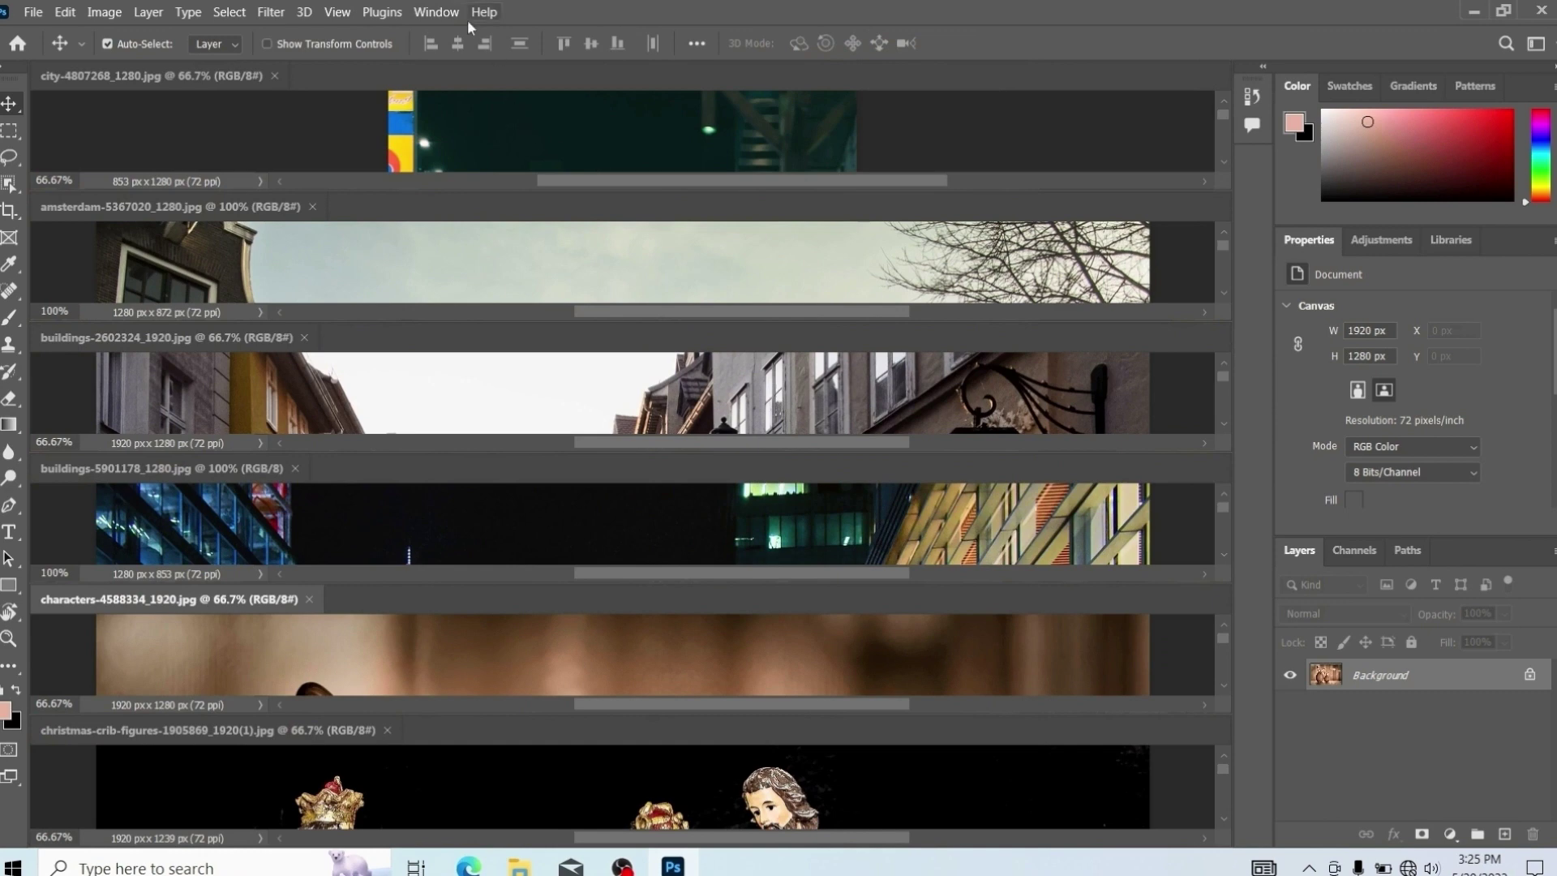
left_click(446, 15)
mouse_move(486, 34)
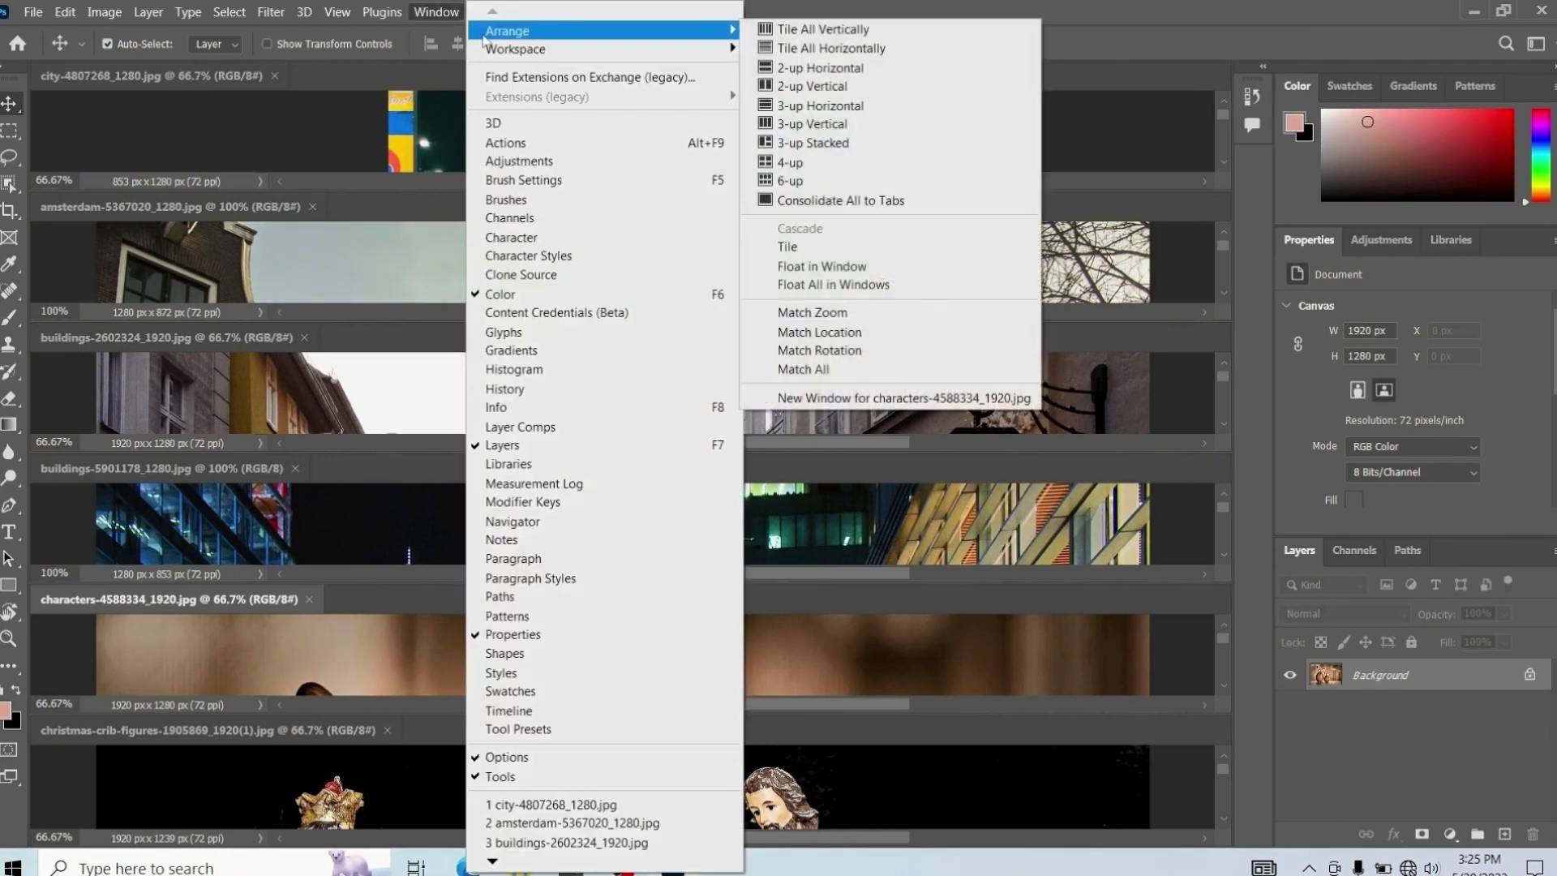
left_click(820, 69)
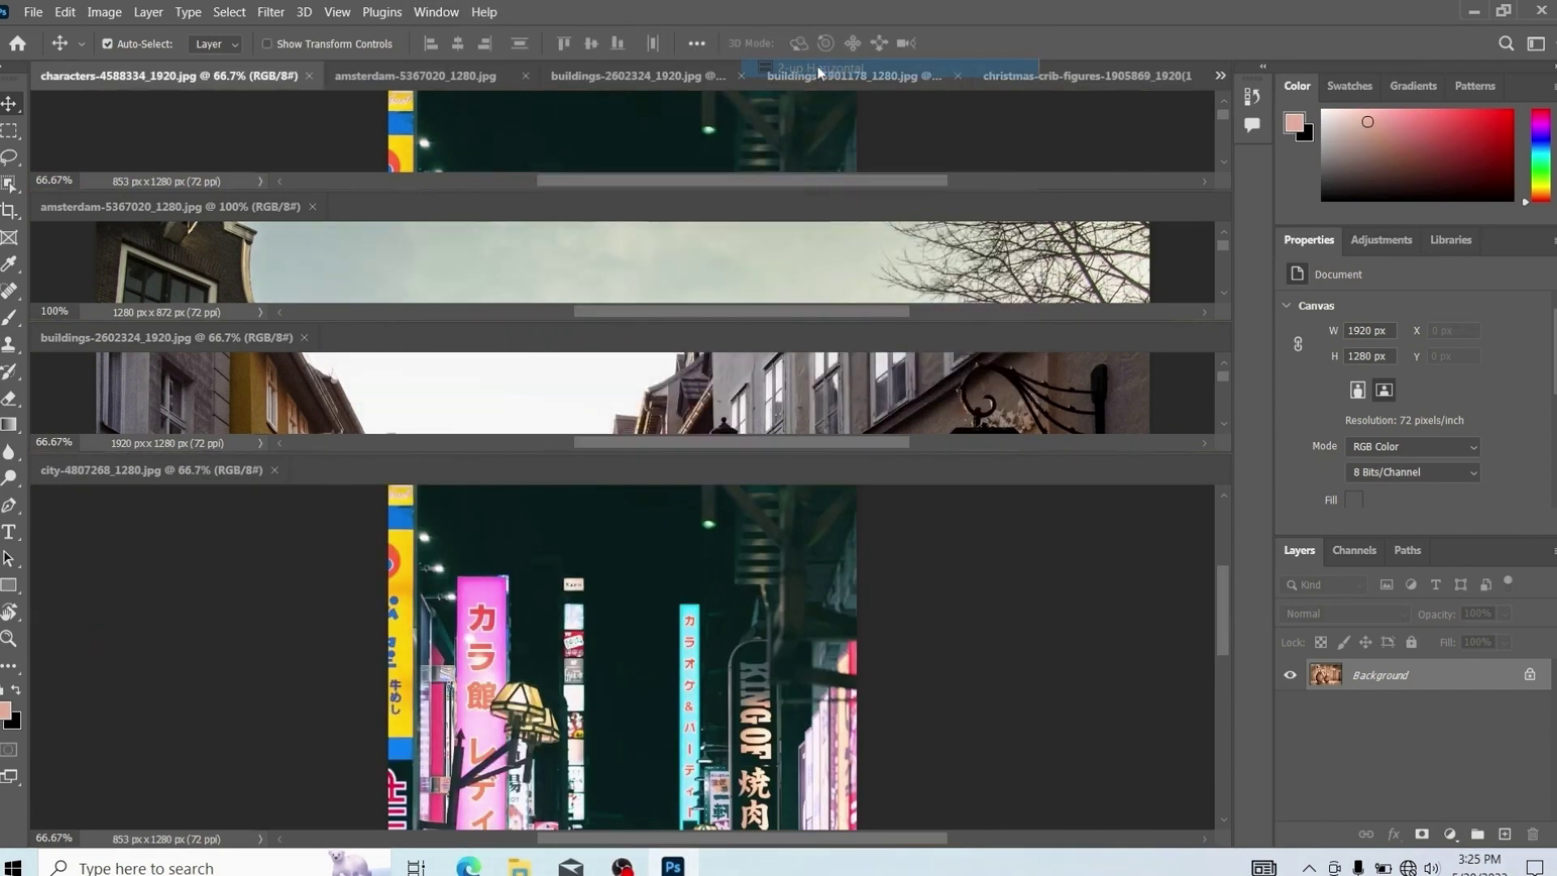
left_click(451, 14)
mouse_move(517, 34)
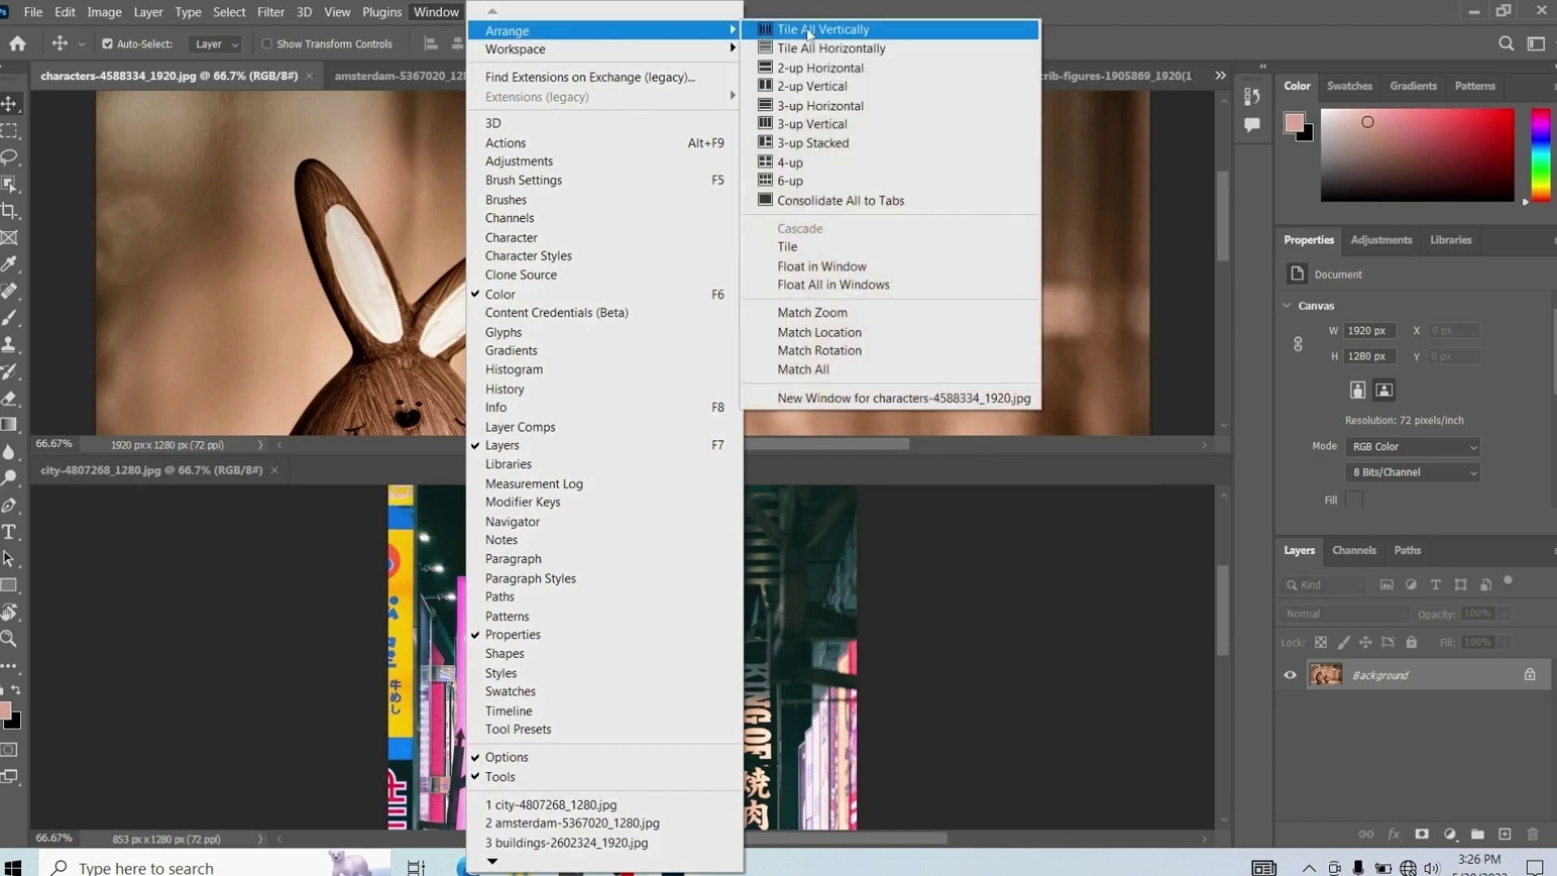
left_click(819, 90)
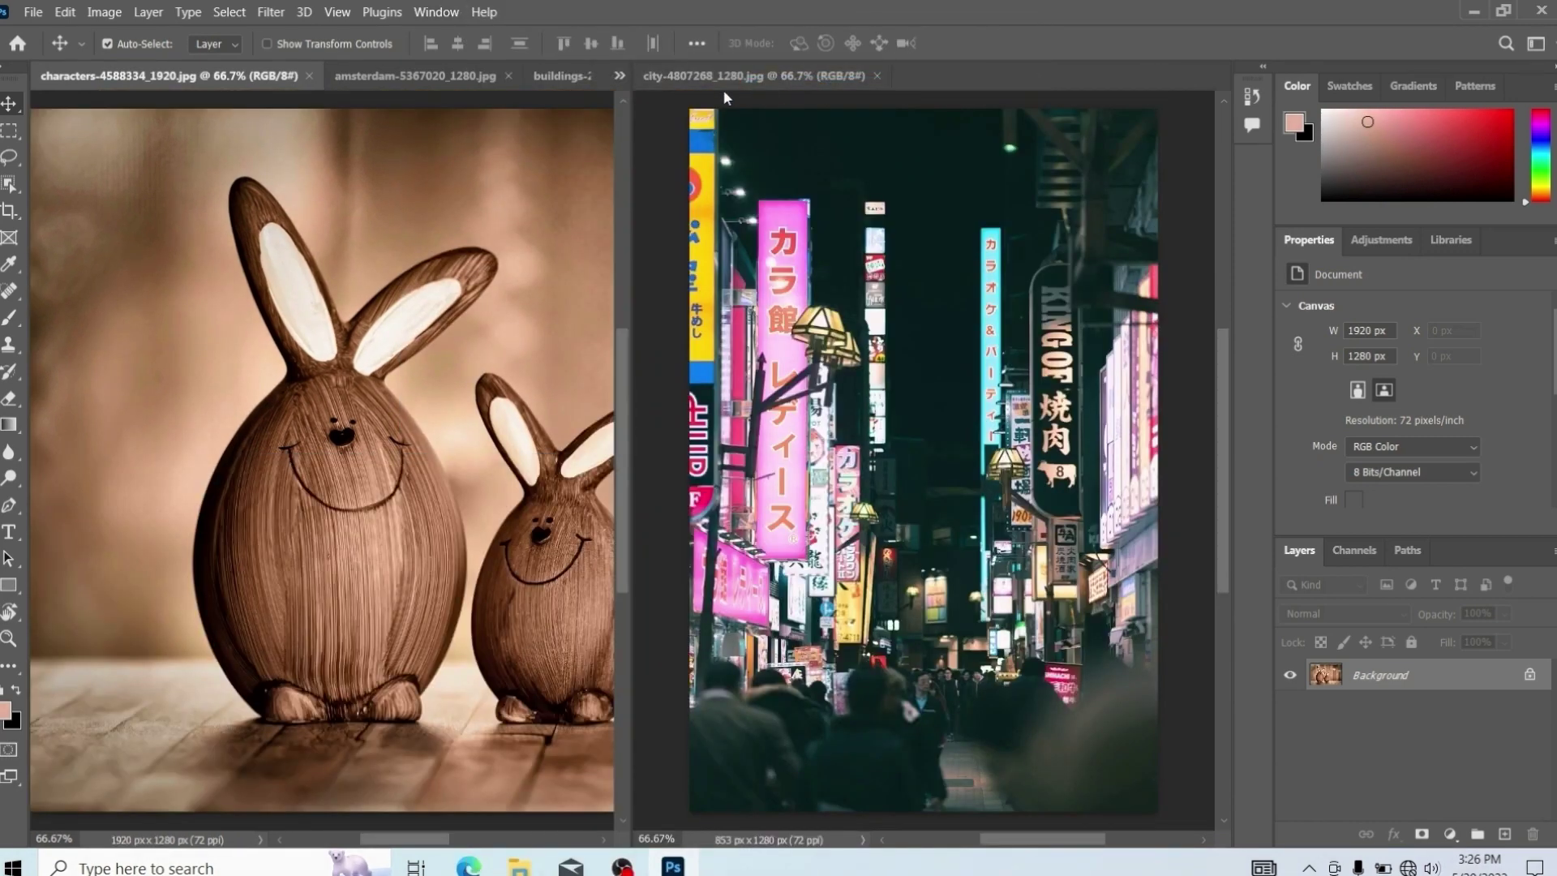
- Try the three-pane horizontal and side-by-side layouts, then the four-pane layout
left_click(436, 12)
mouse_move(532, 47)
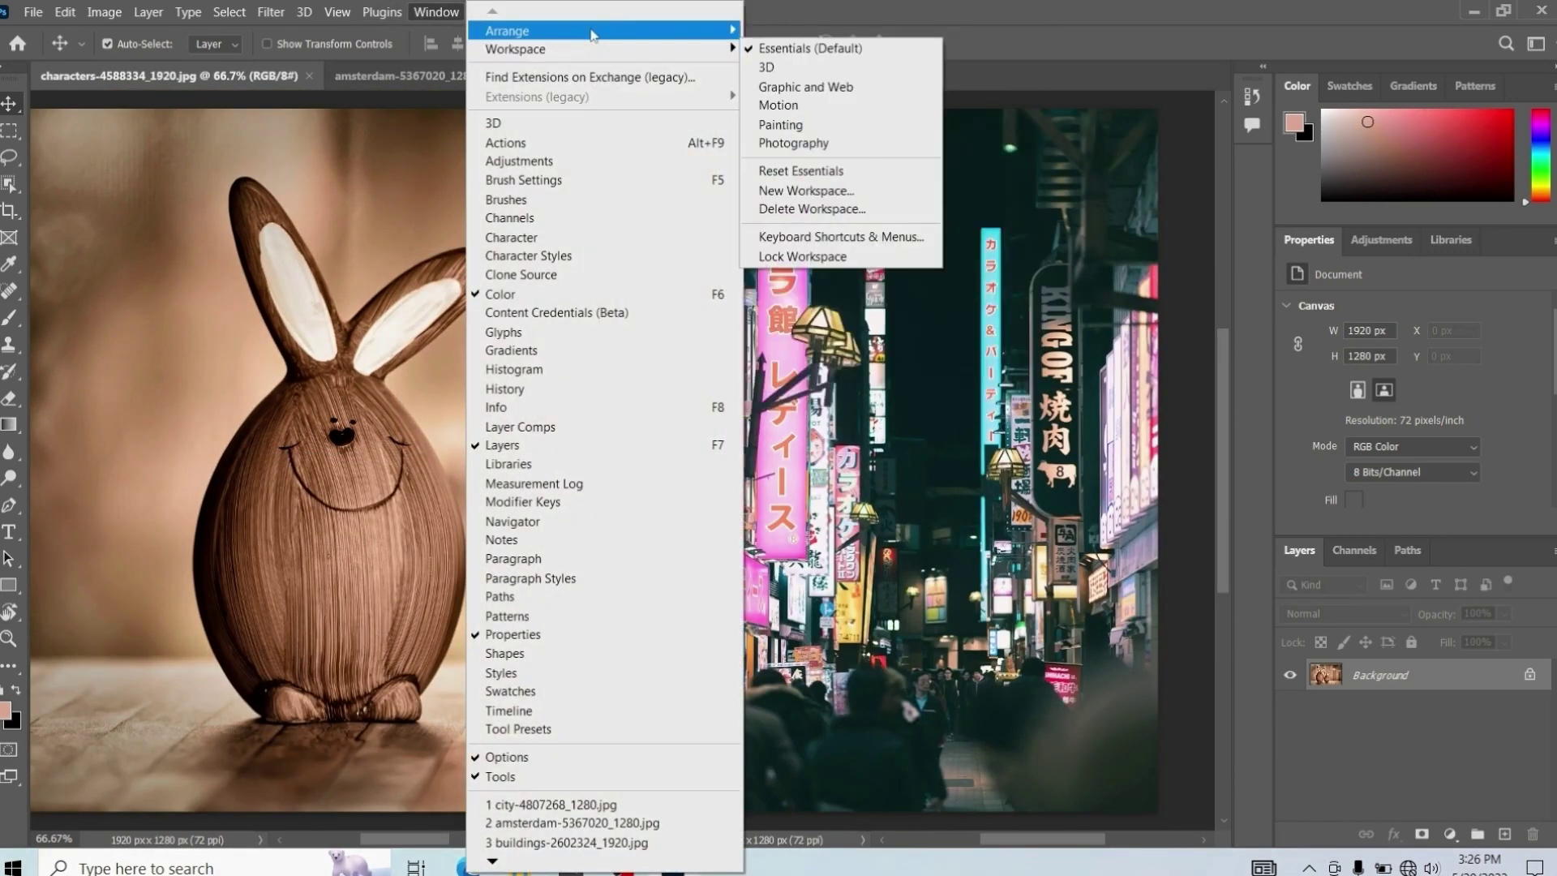
left_click(811, 106)
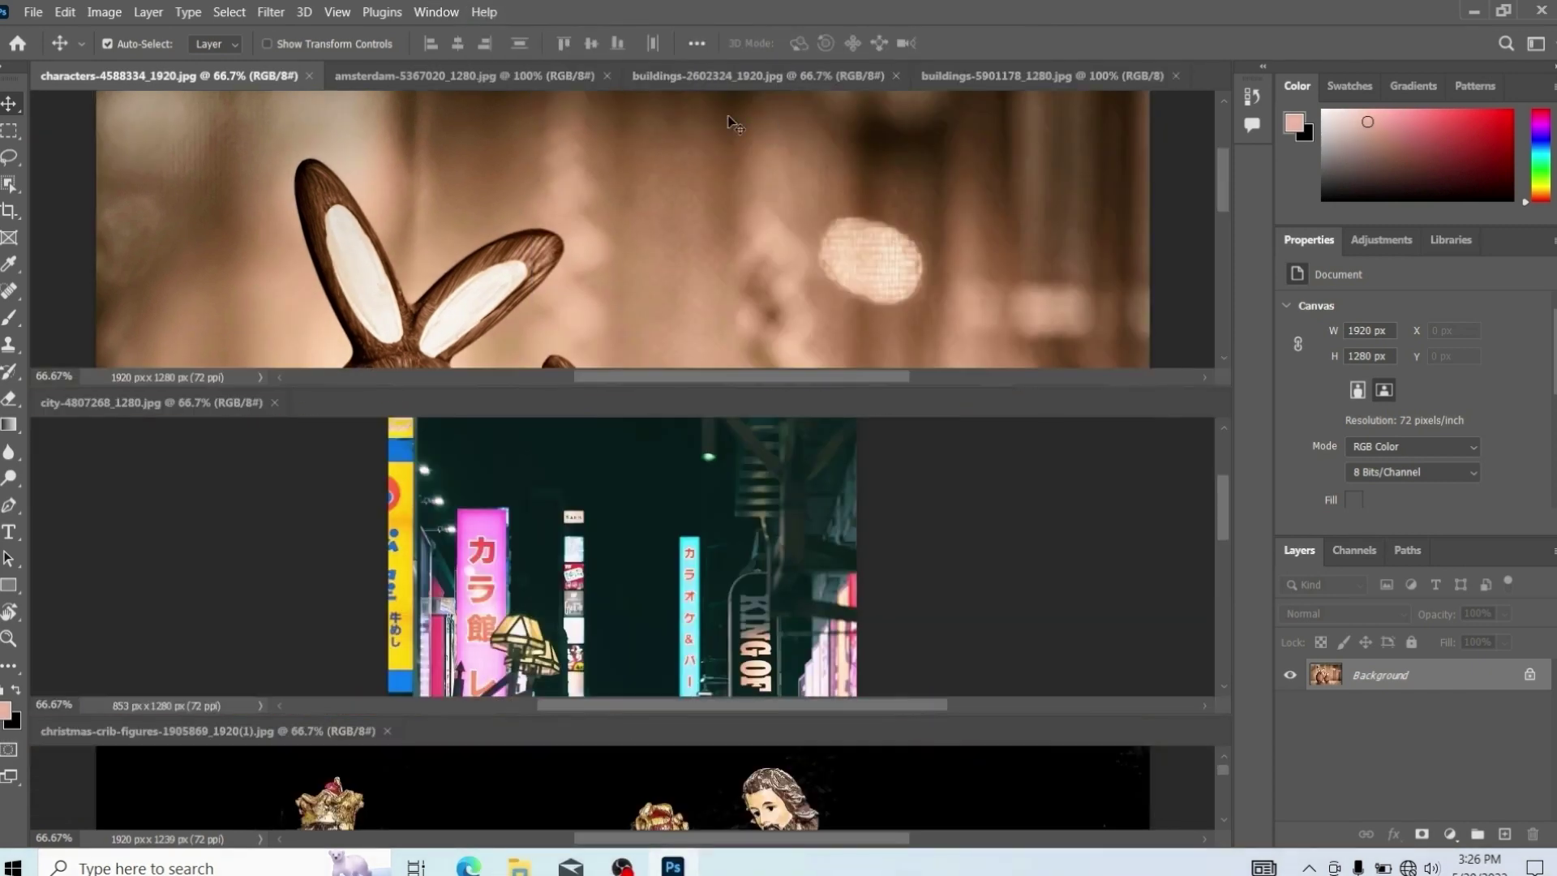
left_click(436, 12)
left_click(914, 109)
left_click(436, 12)
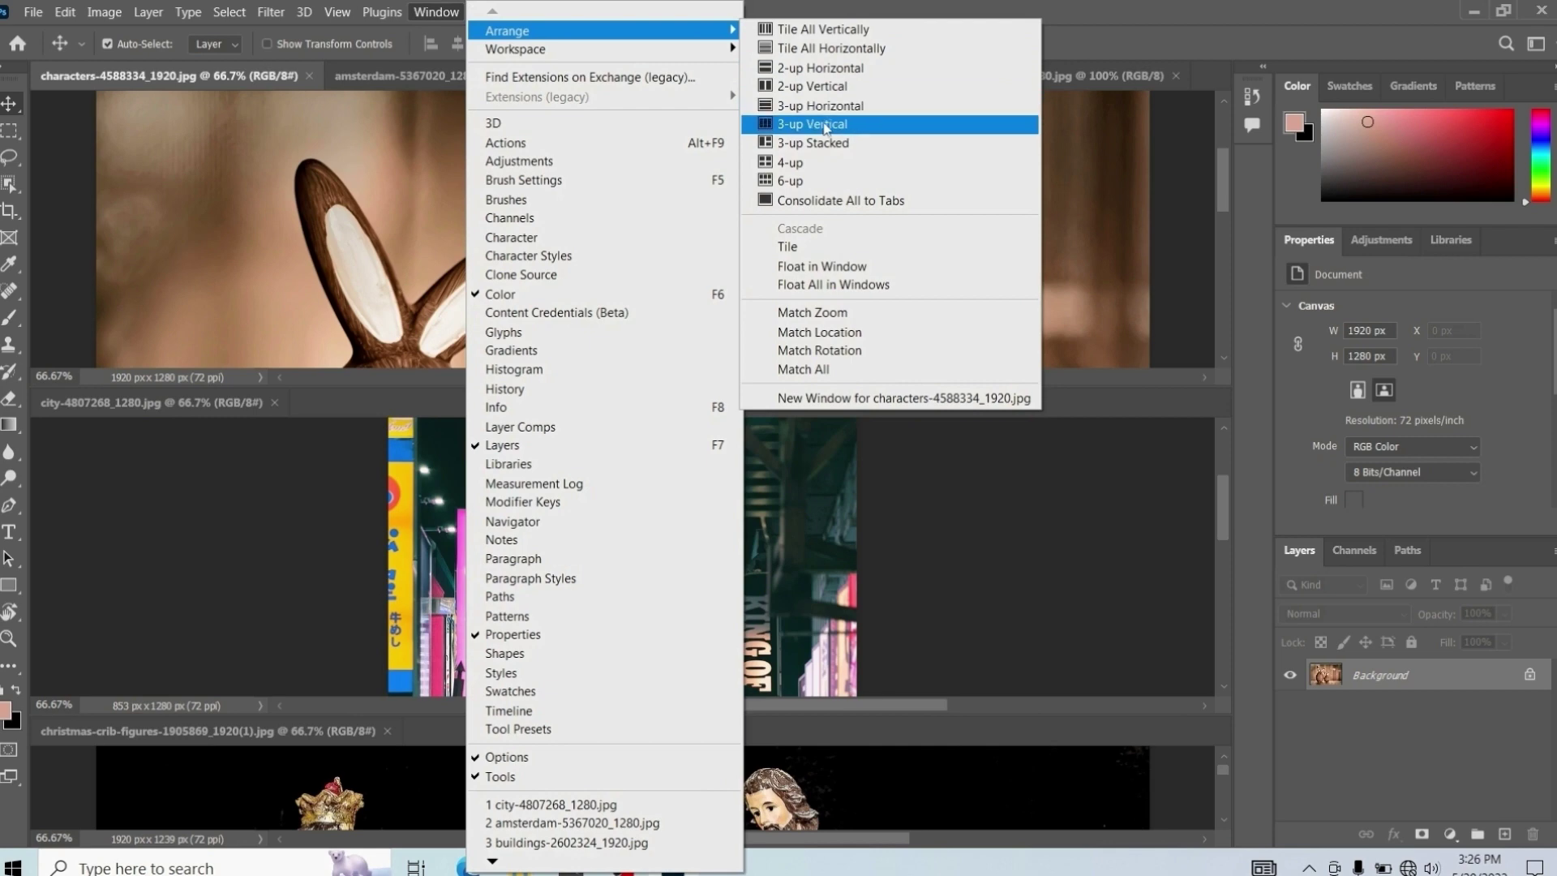
left_click(813, 123)
left_click(436, 12)
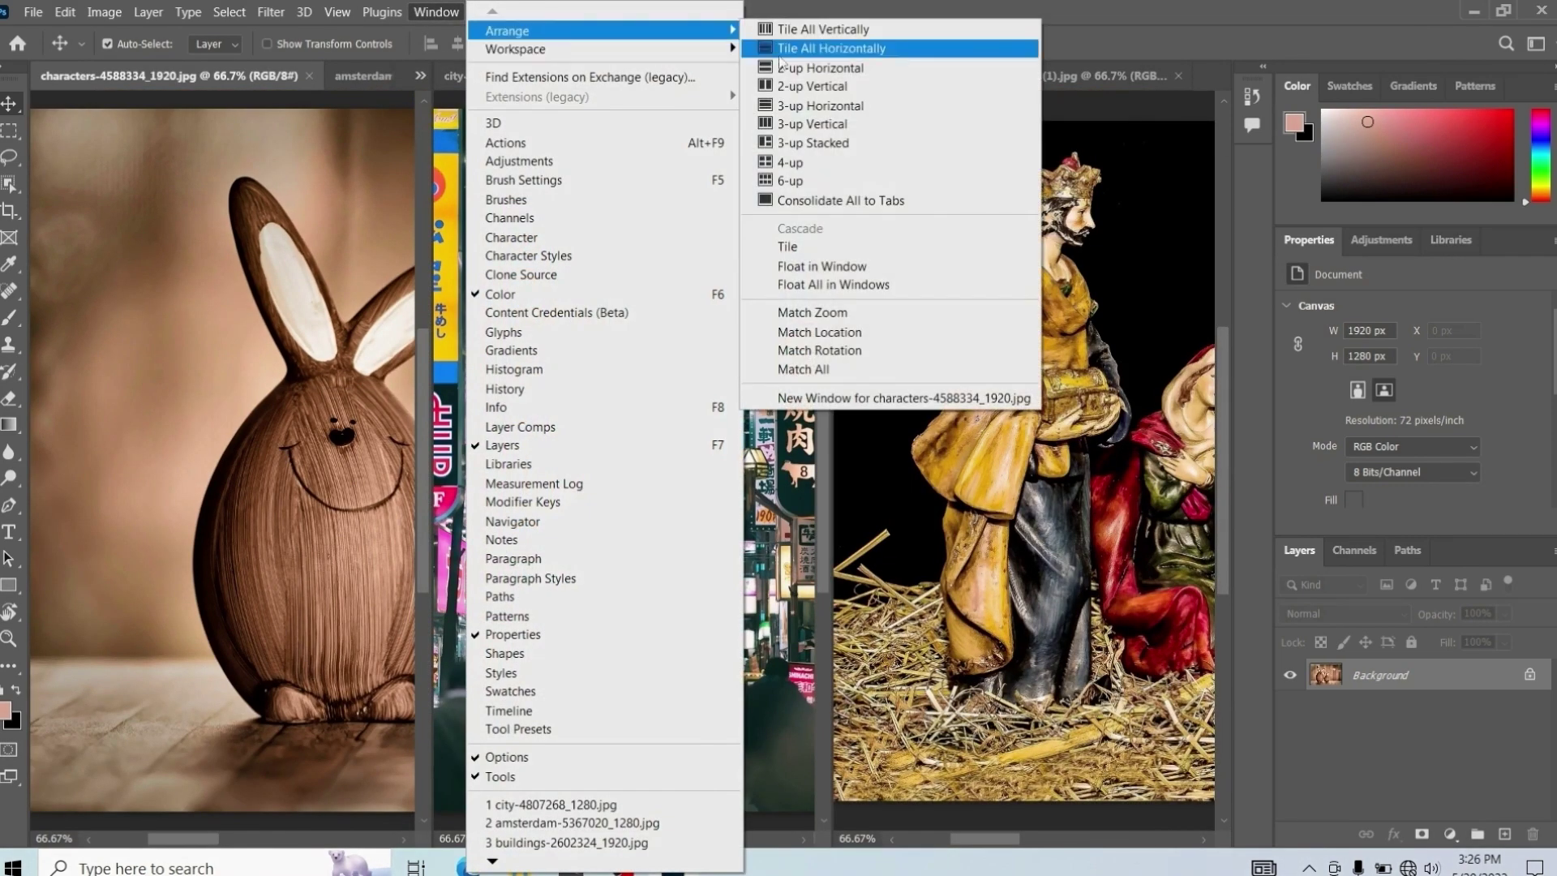
left_click(805, 159)
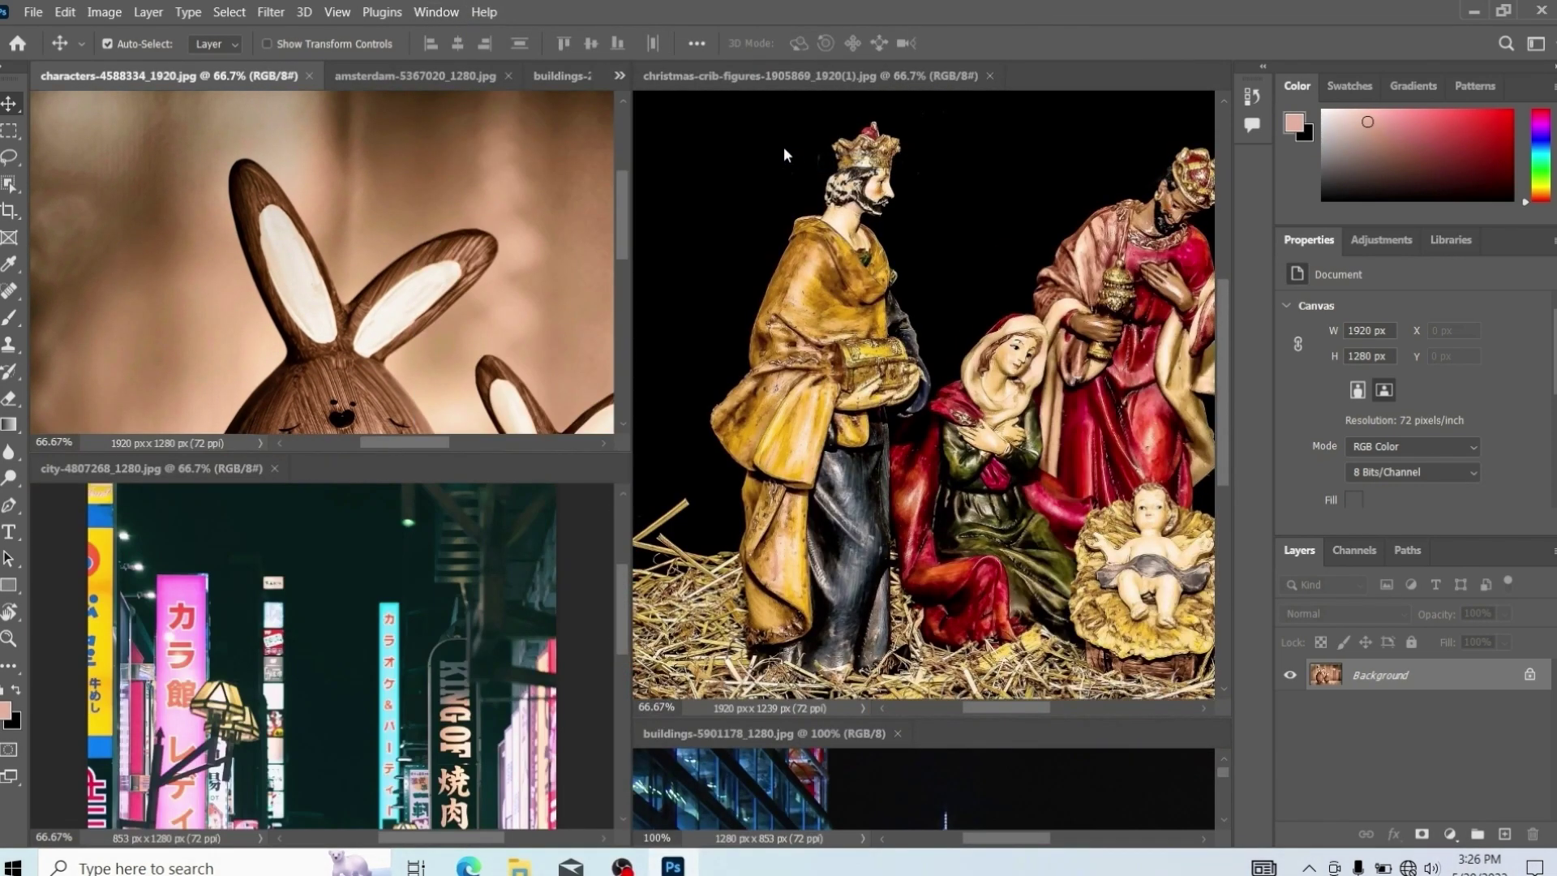
- Arrange the six open images in the 6-up grid layout
left_click(457, 14)
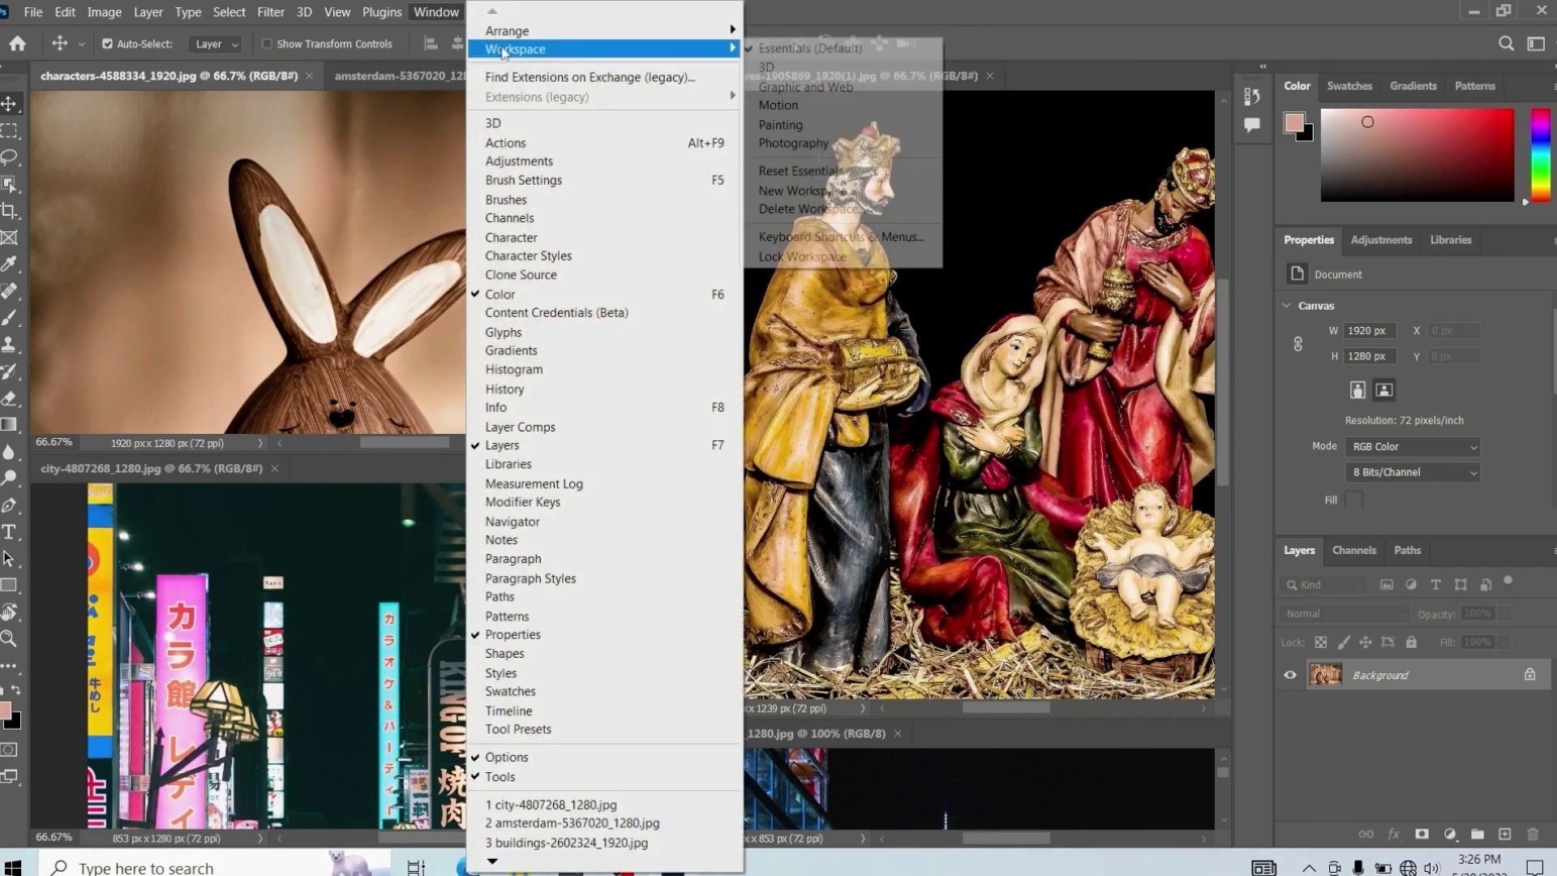
mouse_move(507, 36)
left_click(790, 180)
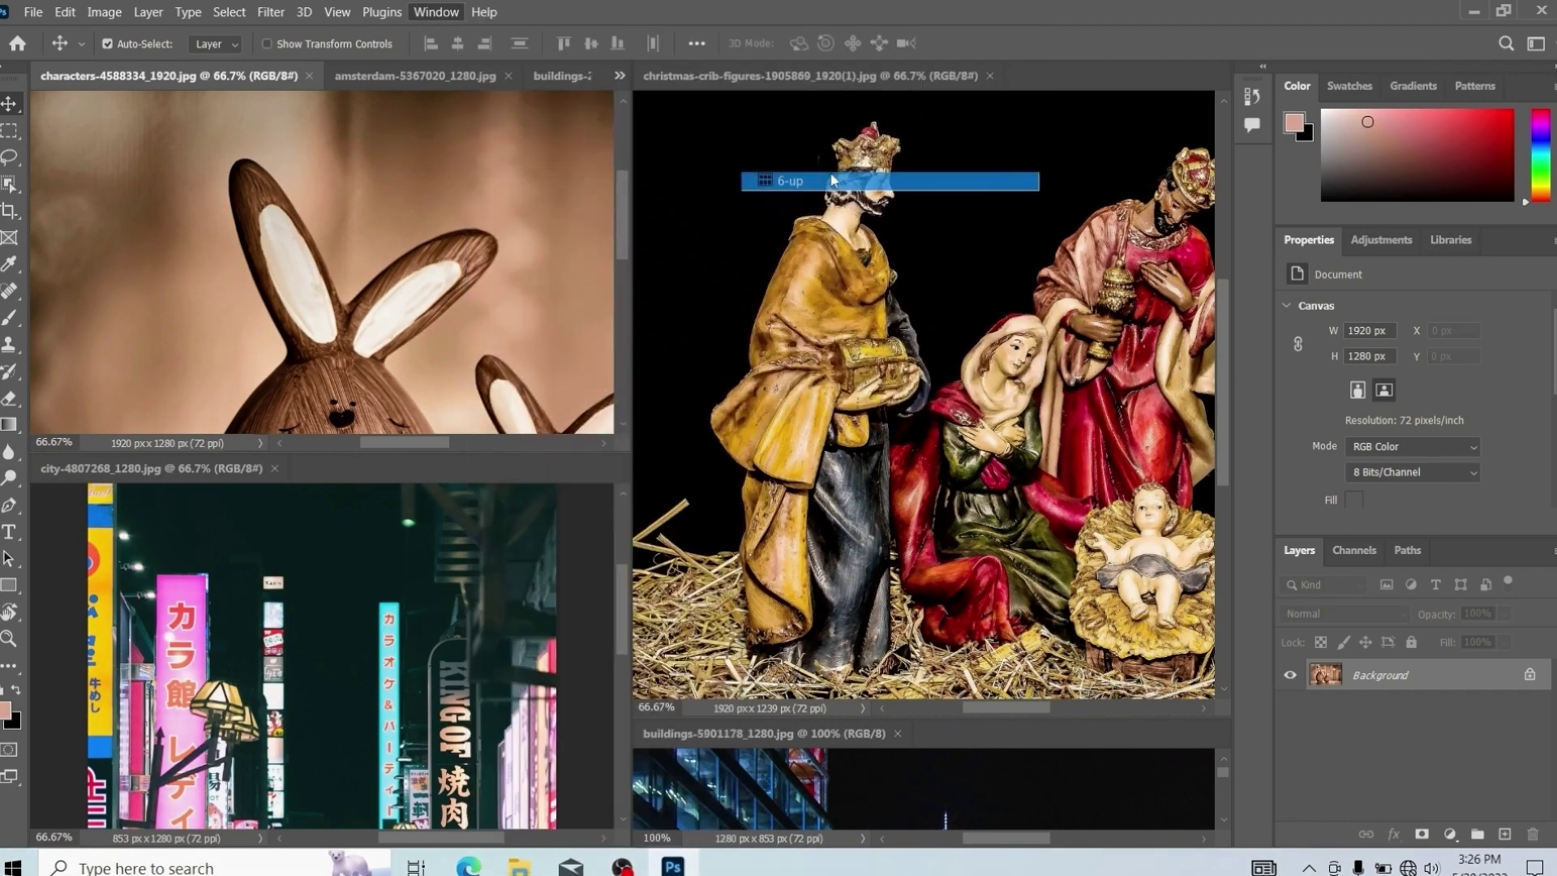
left_click(432, 12)
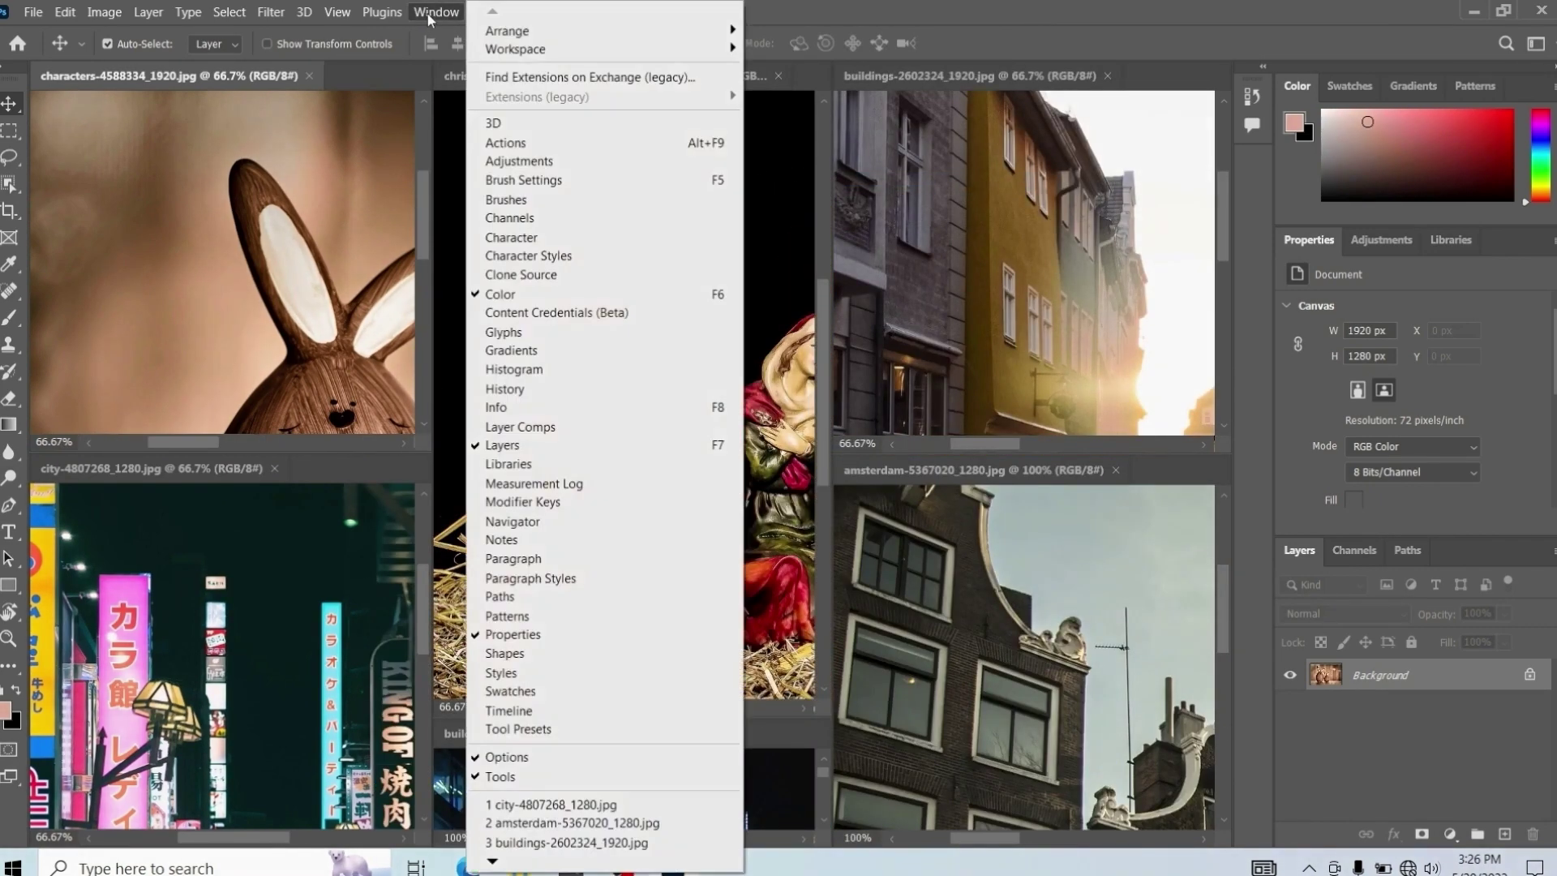
mouse_move(499, 33)
left_click(810, 245)
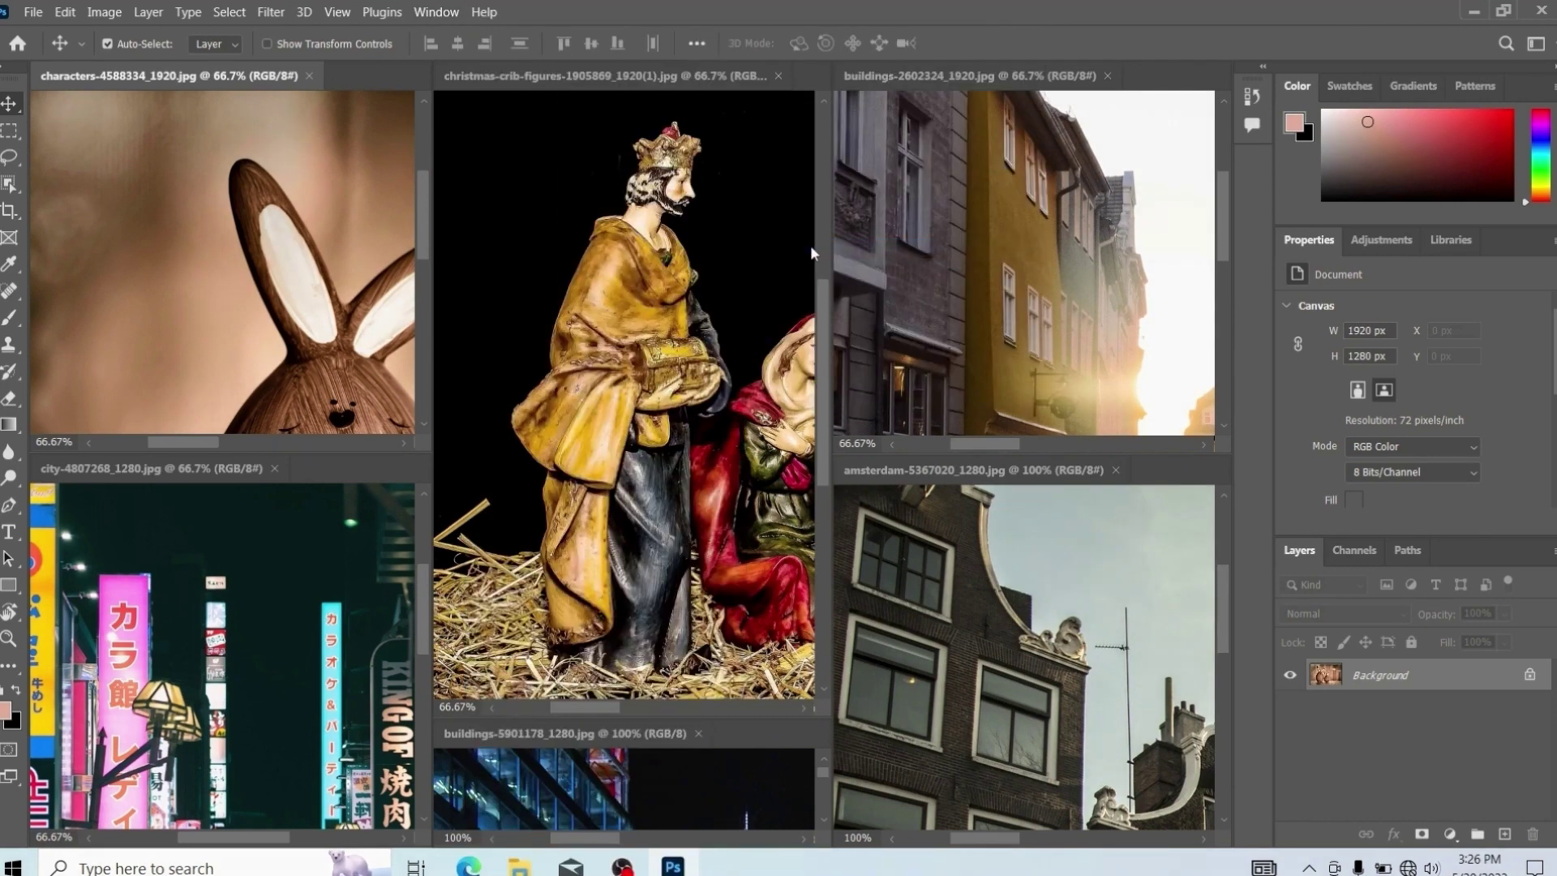
left_click(436, 11)
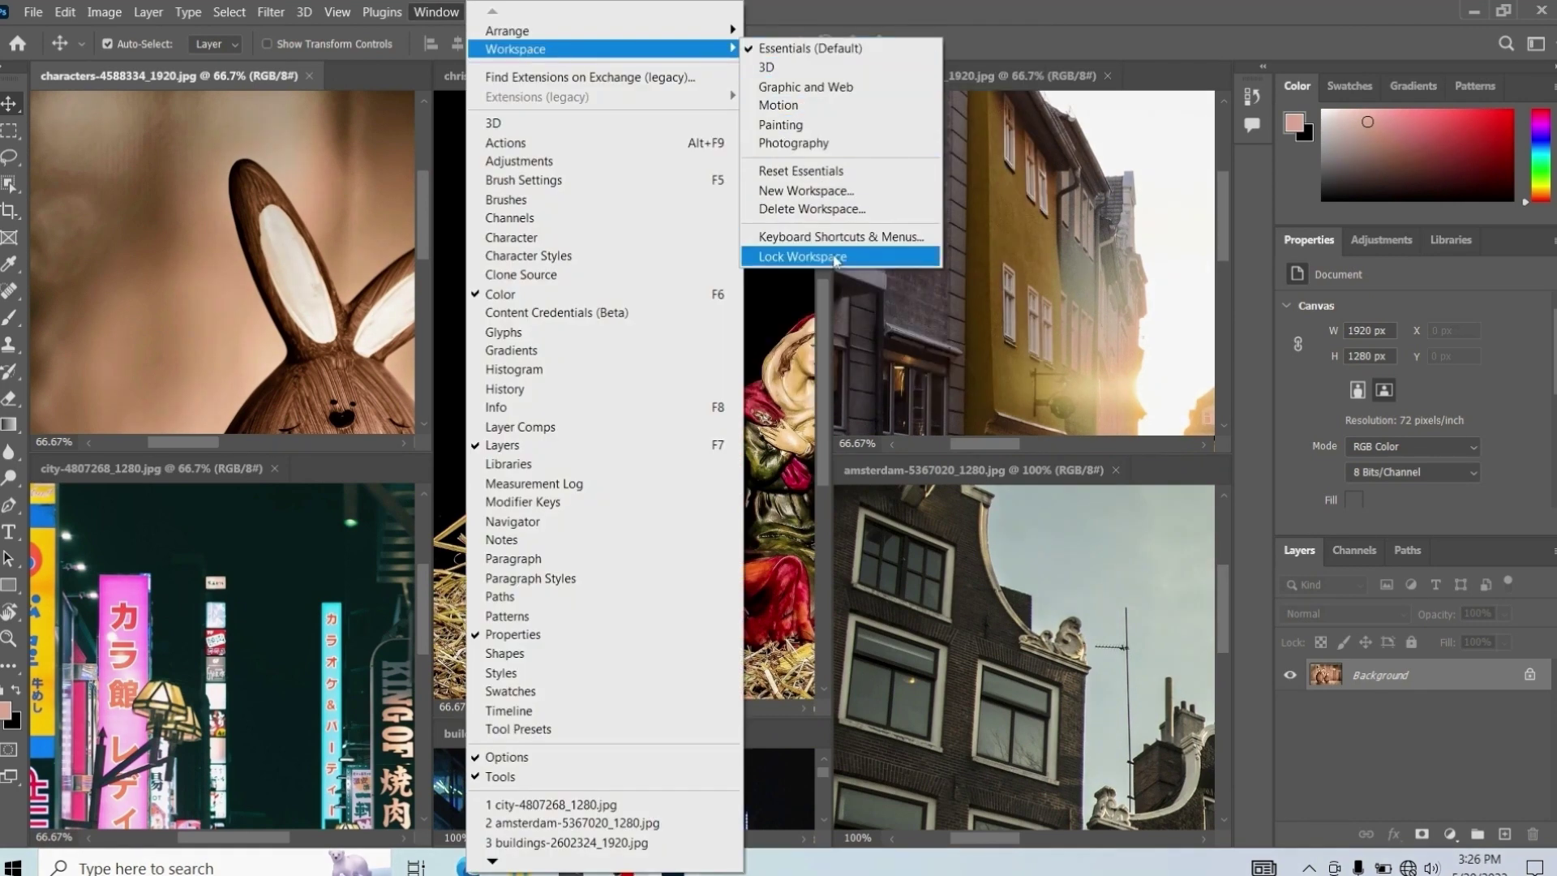
- Float all images in their own windows, then tile them vertically with the city window in front
mouse_move(713, 31)
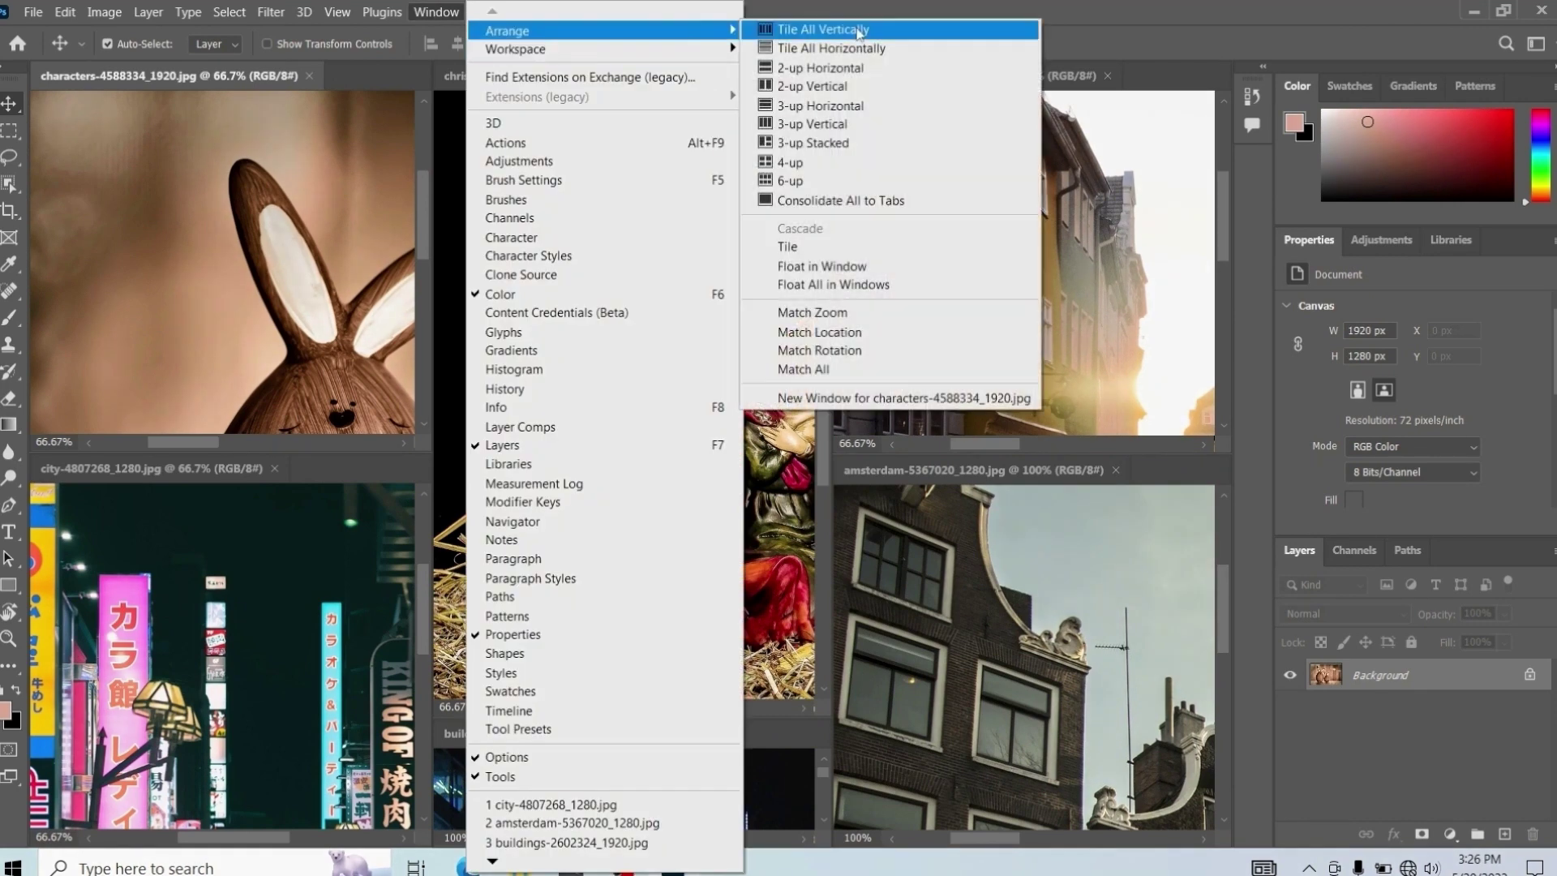
left_click(845, 286)
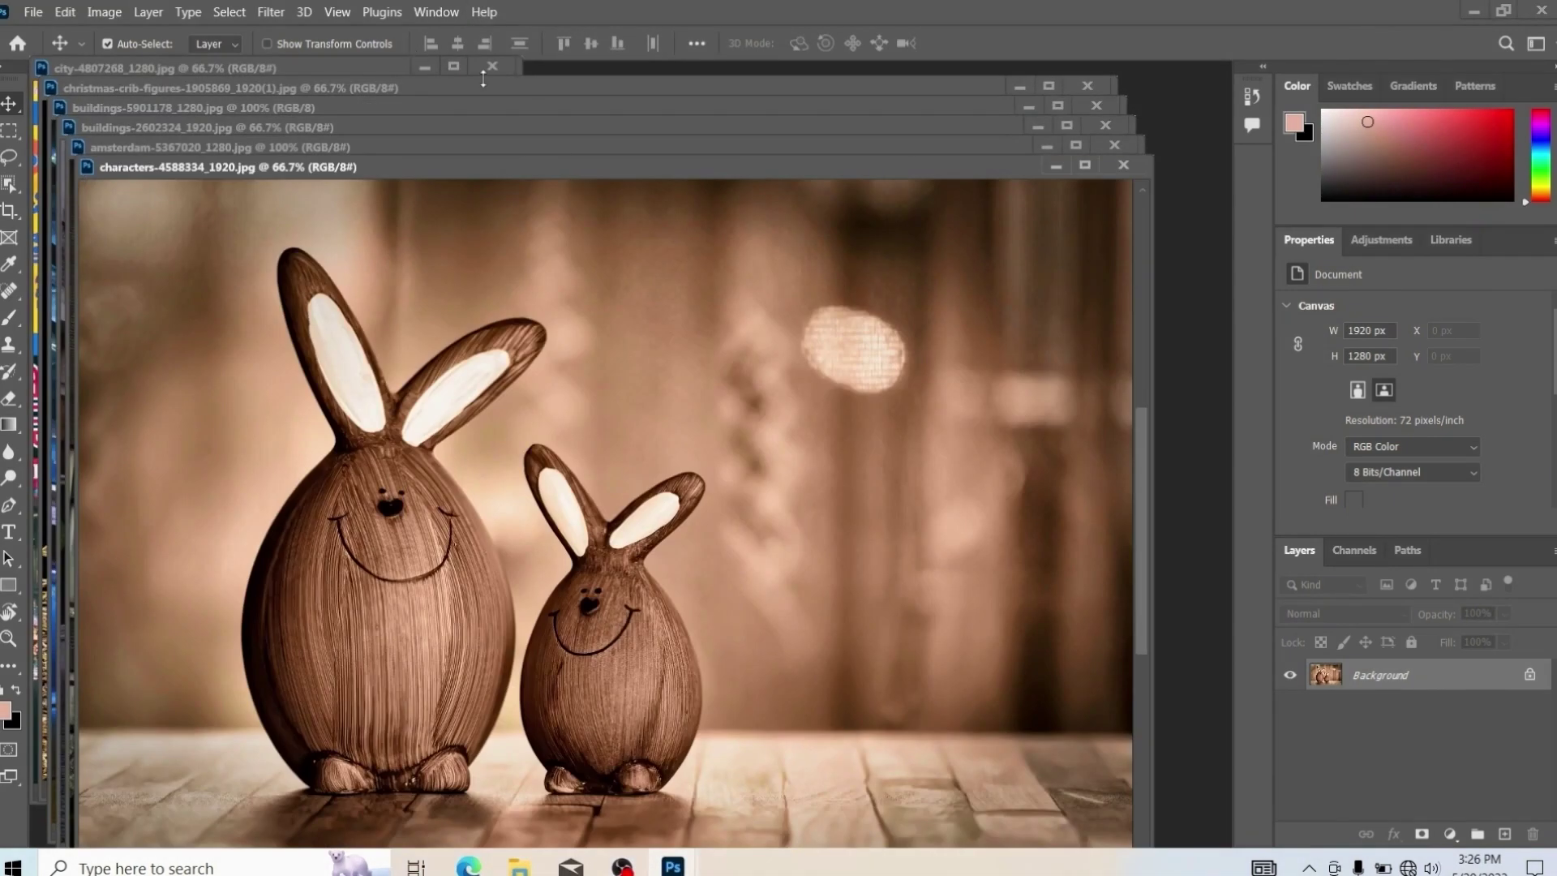
left_click(335, 70)
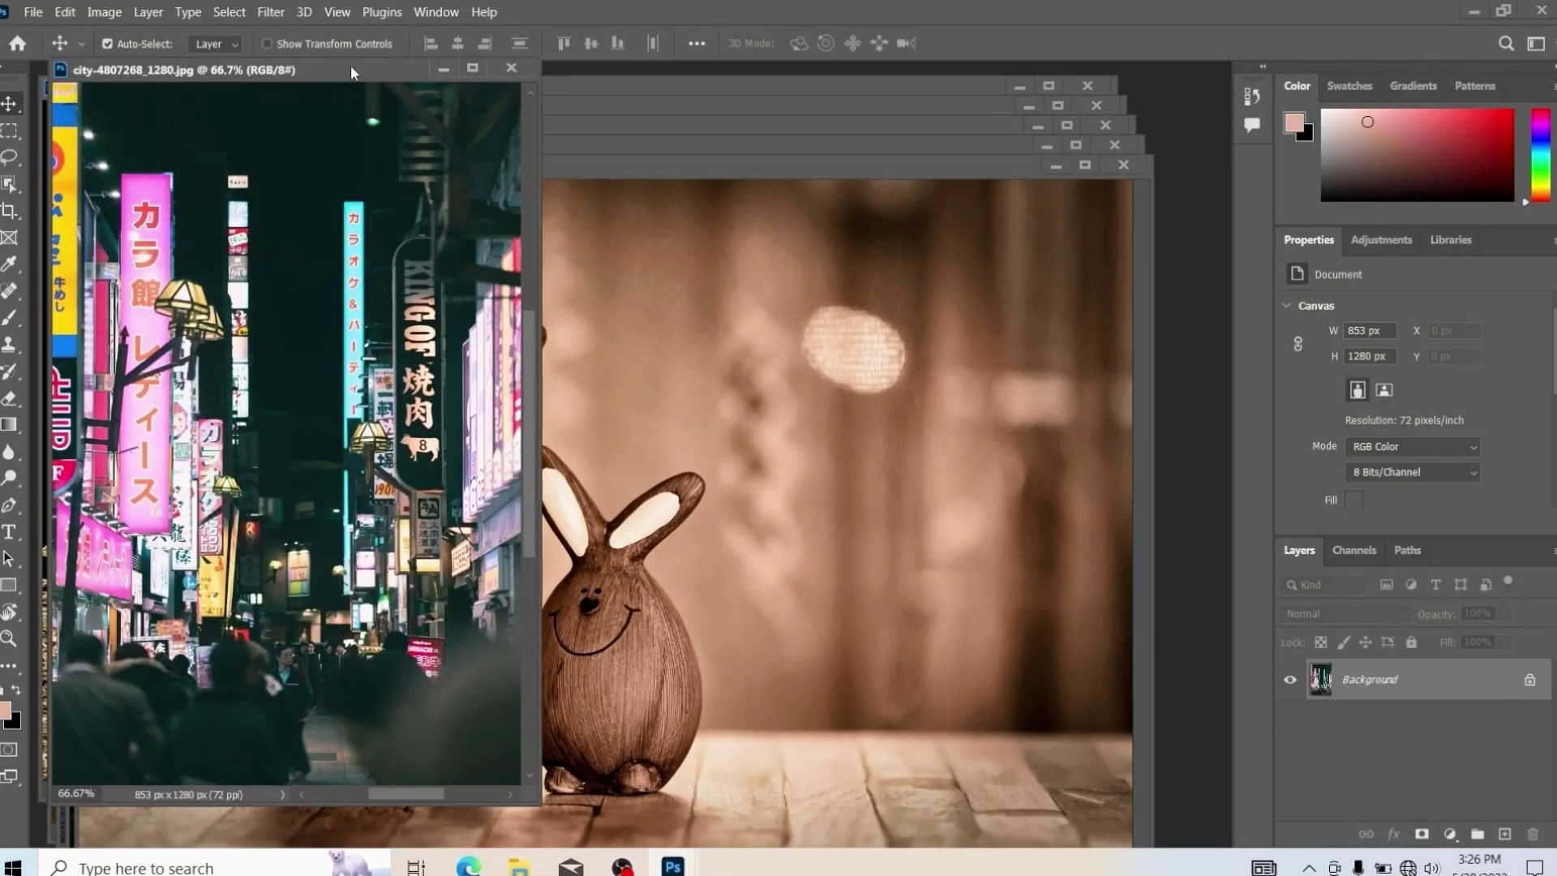
left_click(449, 15)
mouse_move(514, 32)
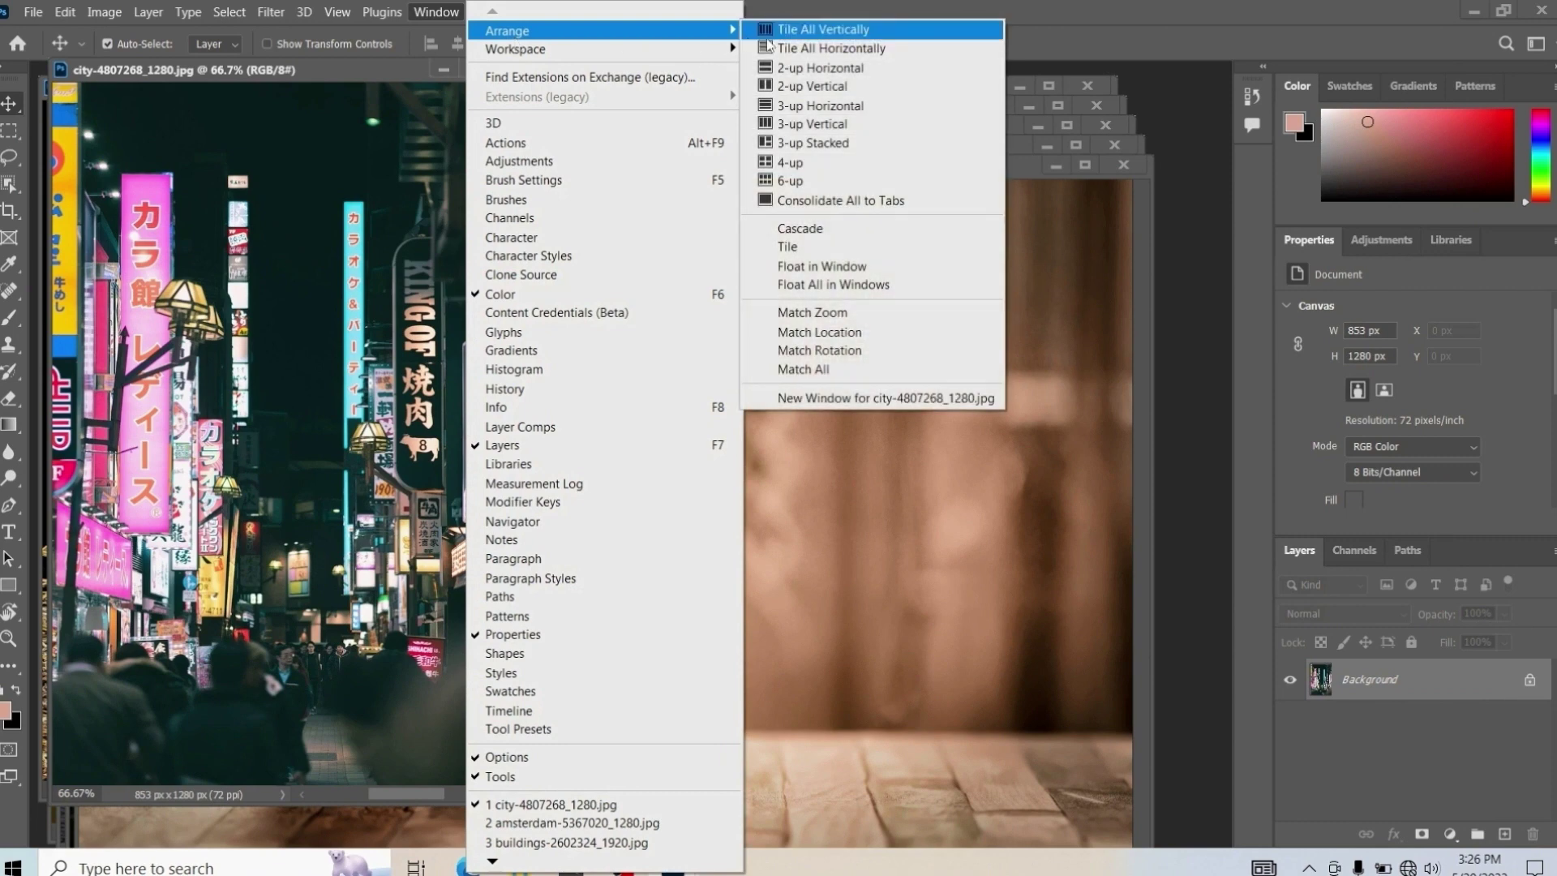
left_click(776, 33)
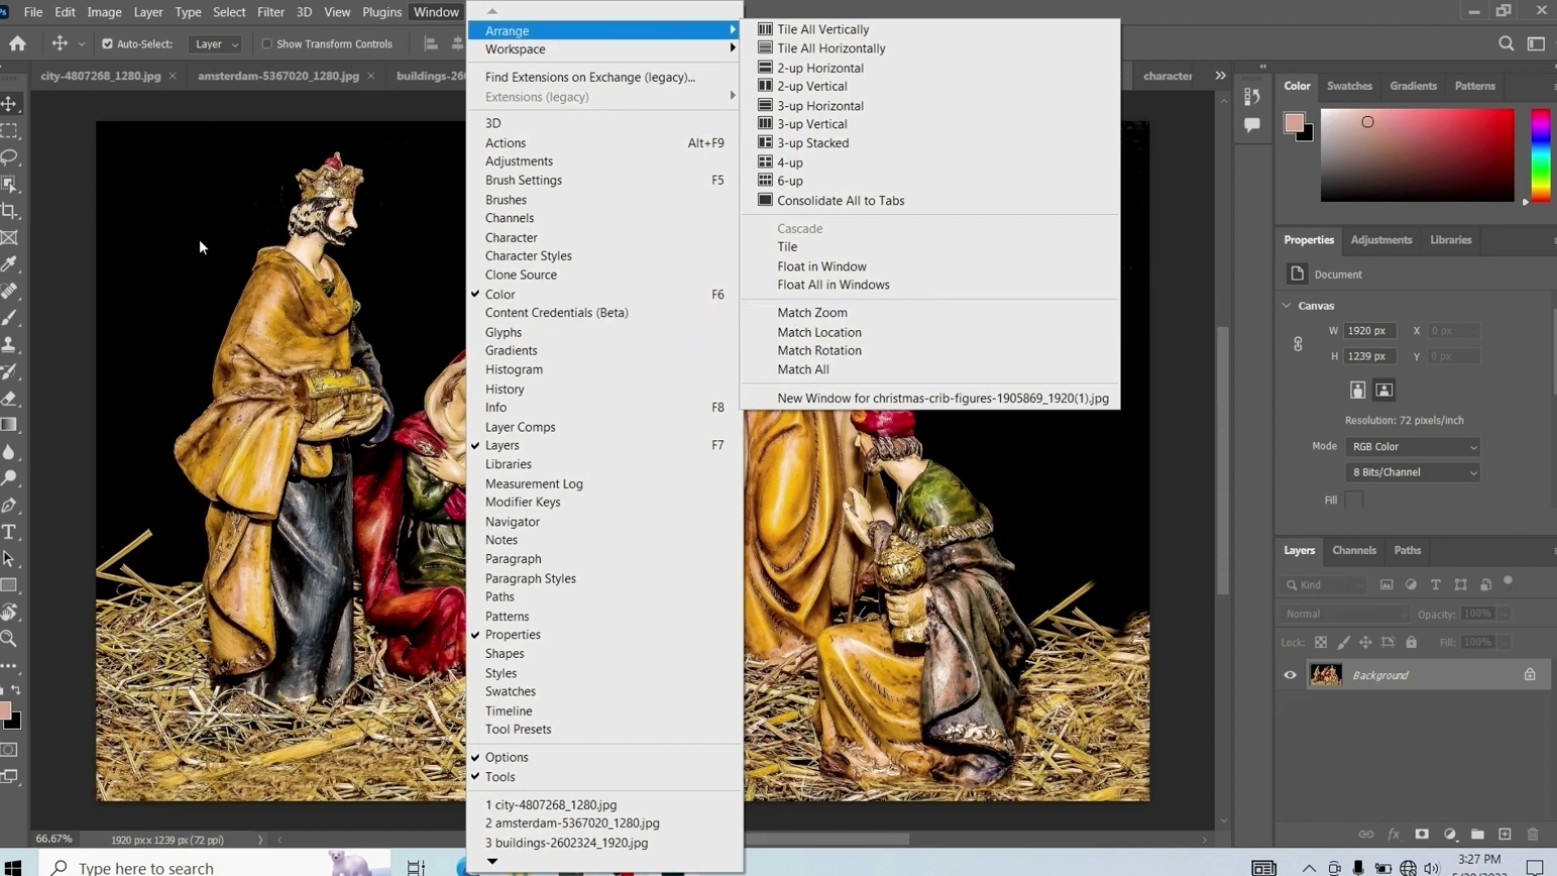
- Lay the six open images out in a 6-up grid through Window > Arrange
left_click(791, 315)
left_click(445, 12)
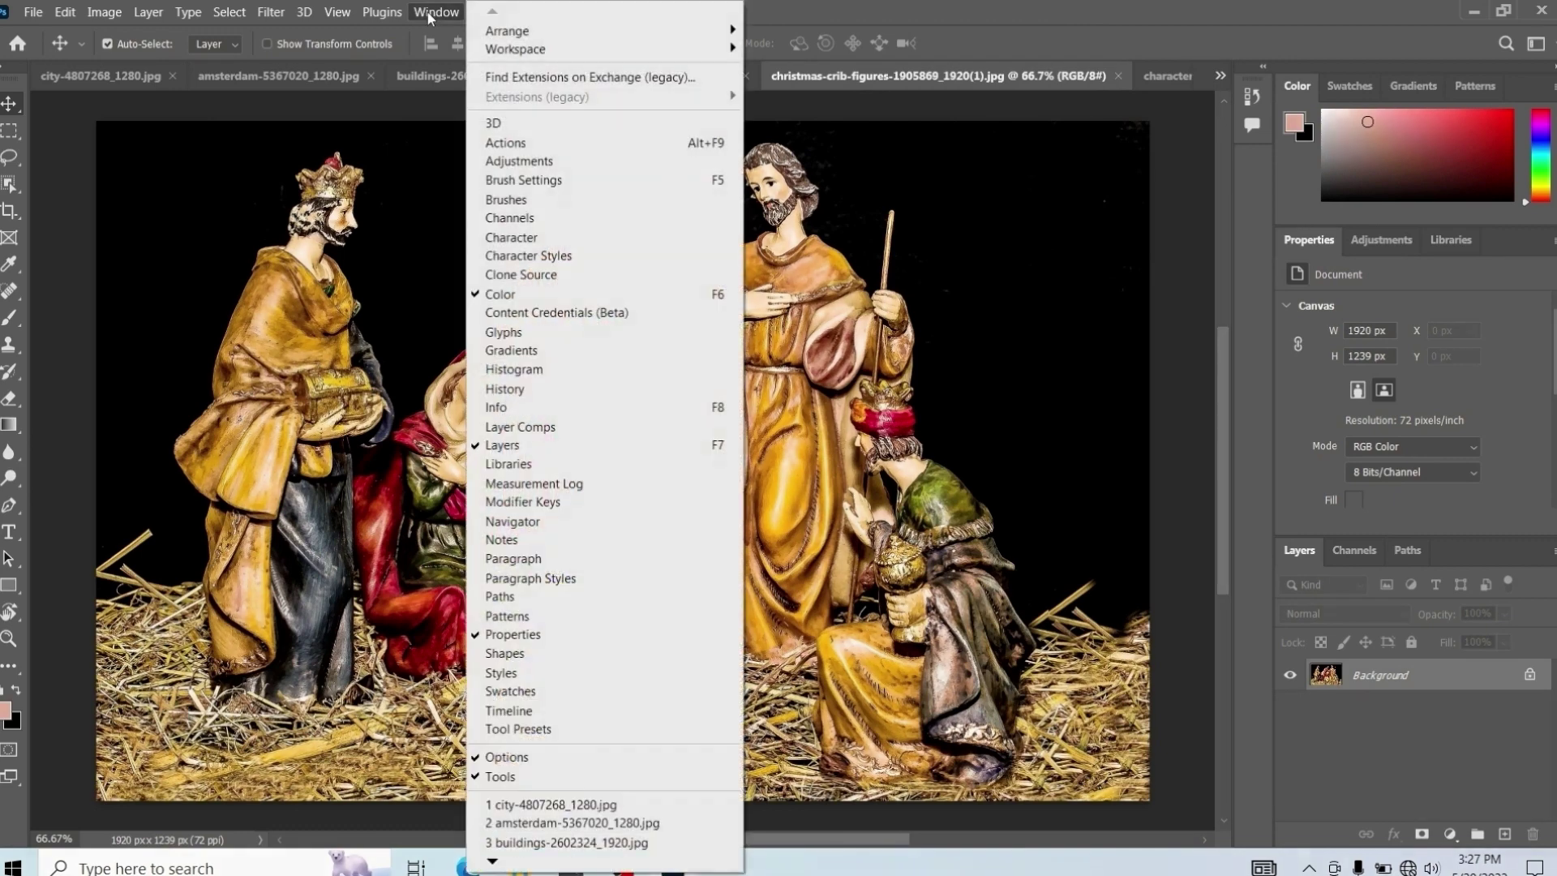
mouse_move(529, 33)
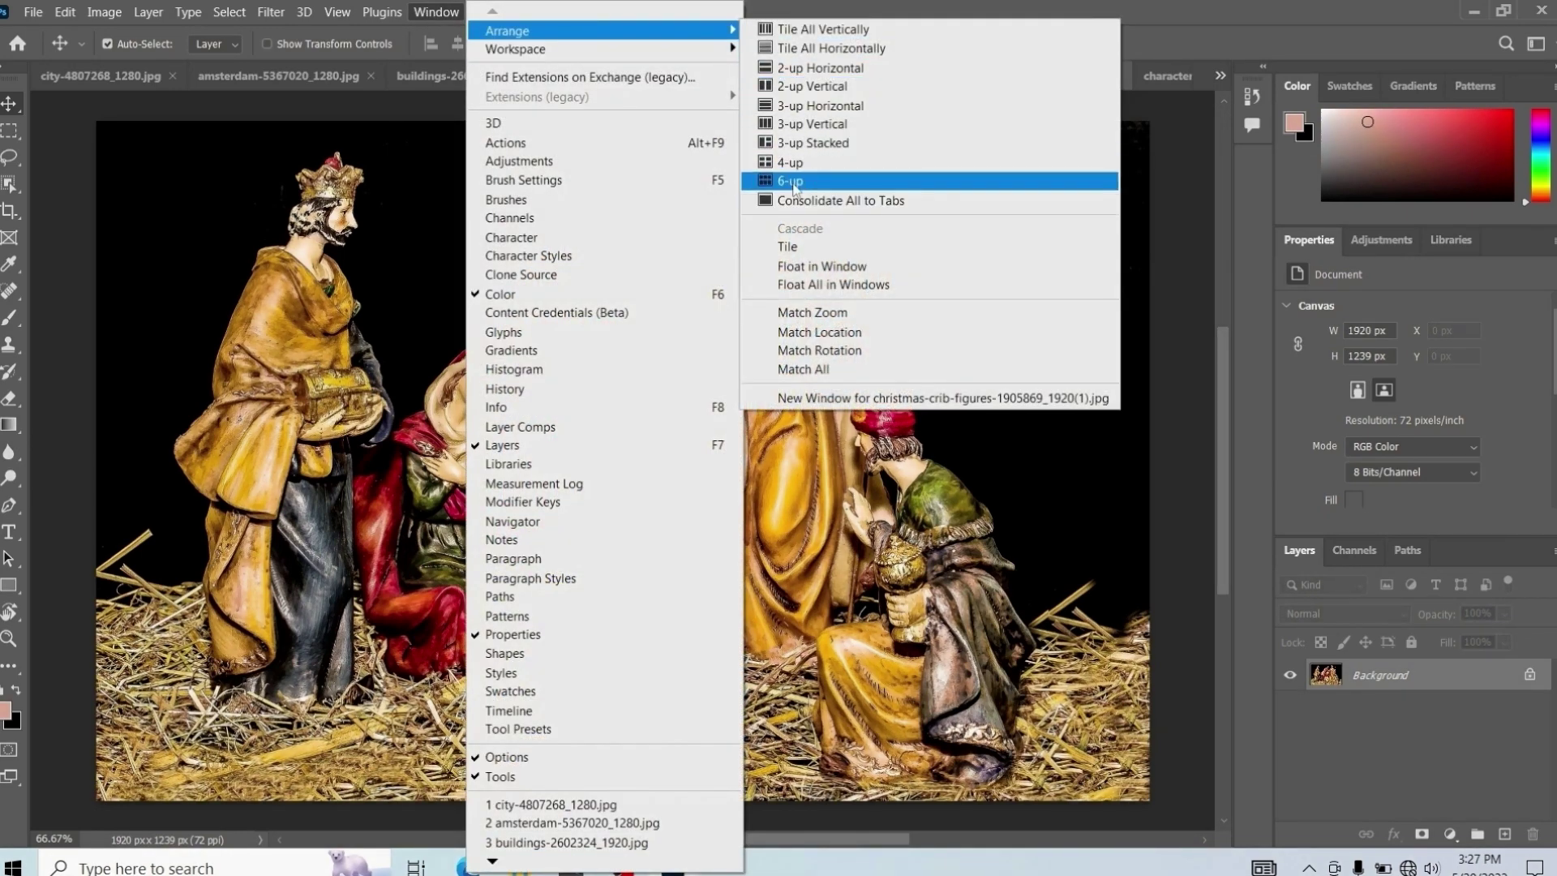
left_click(791, 180)
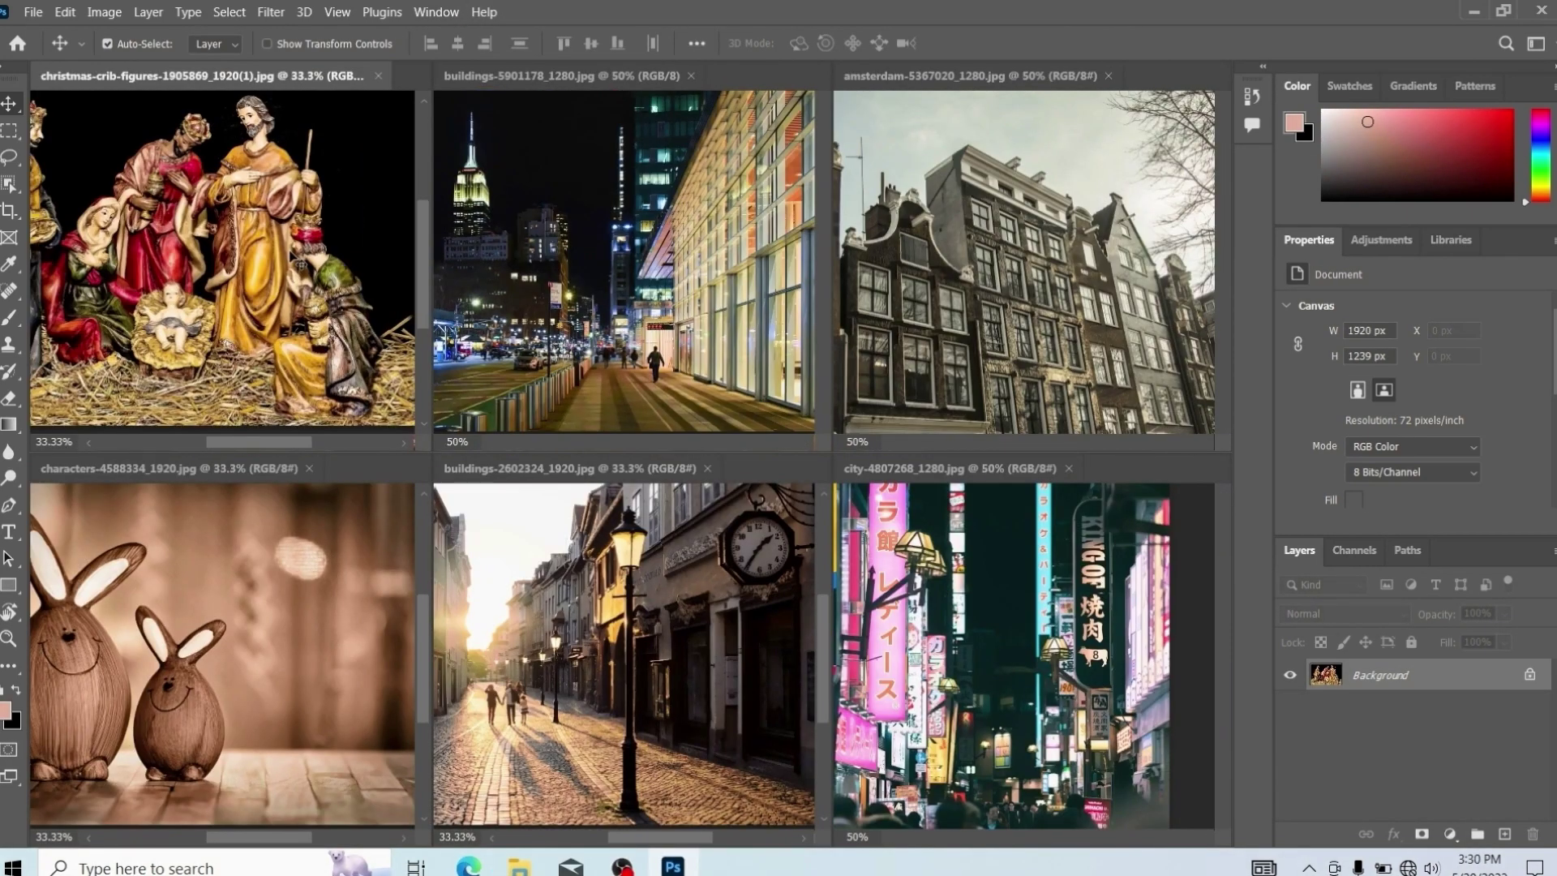
left_click(434, 12)
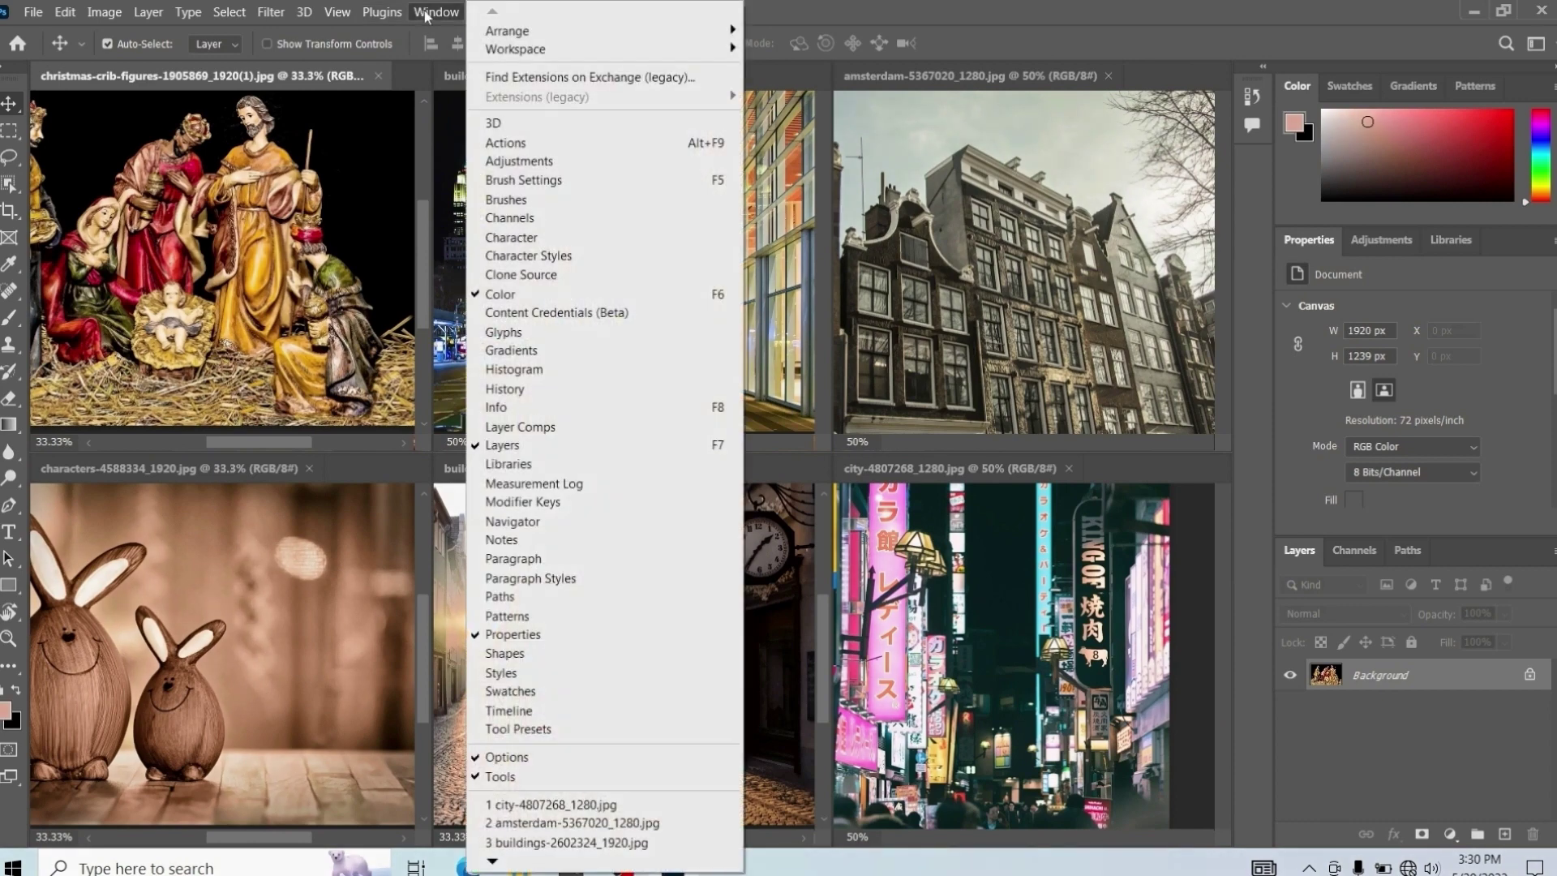
mouse_move(497, 38)
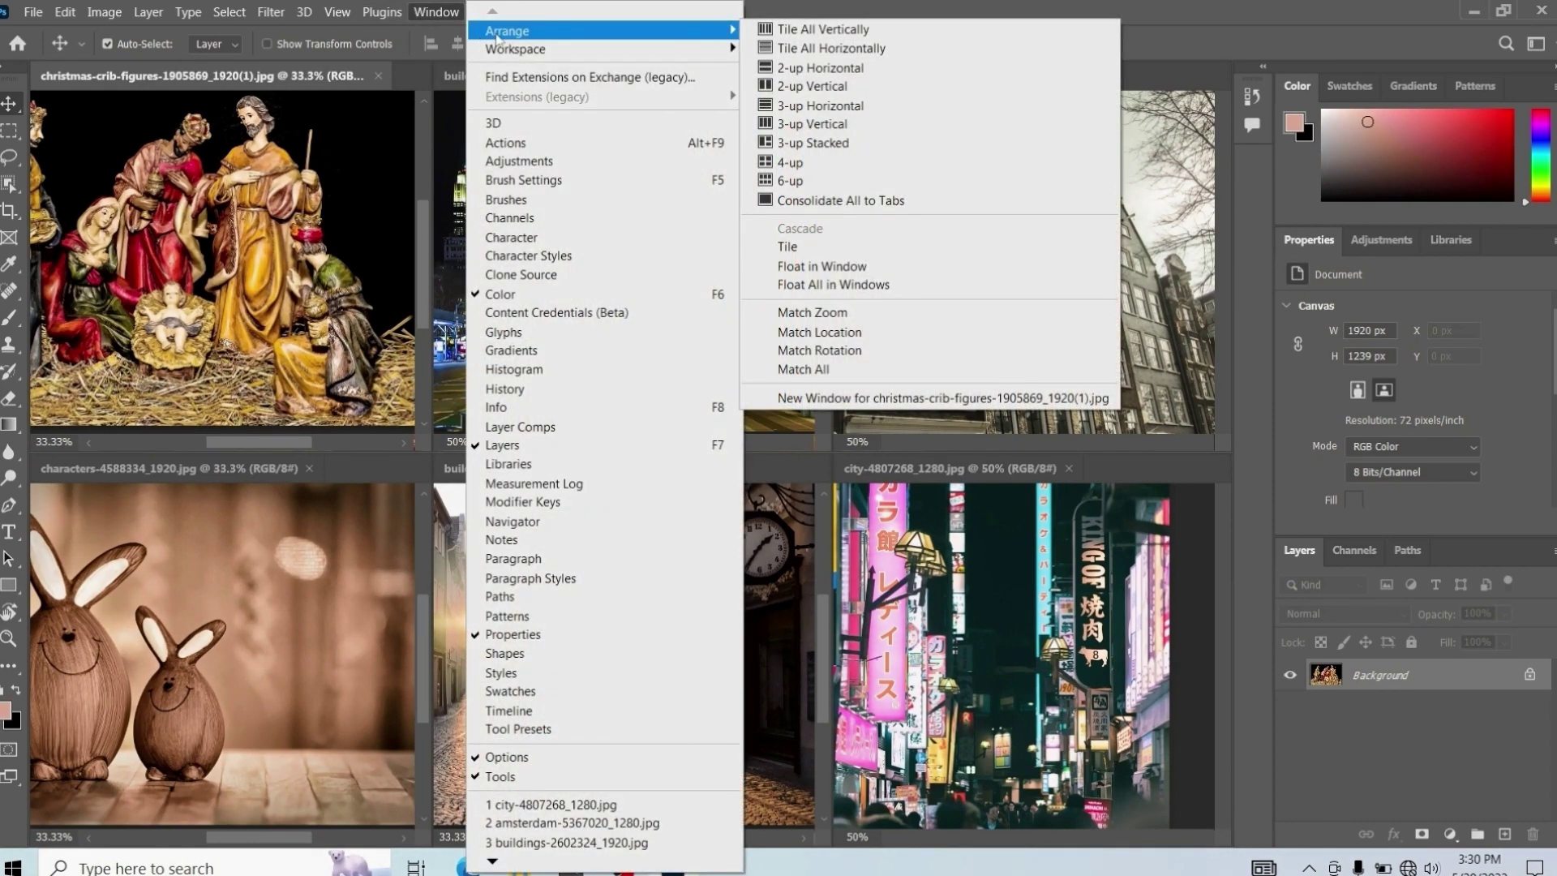
- Zoom the christmas crib image to 100% and apply Match Zoom to all images
left_click(140, 204)
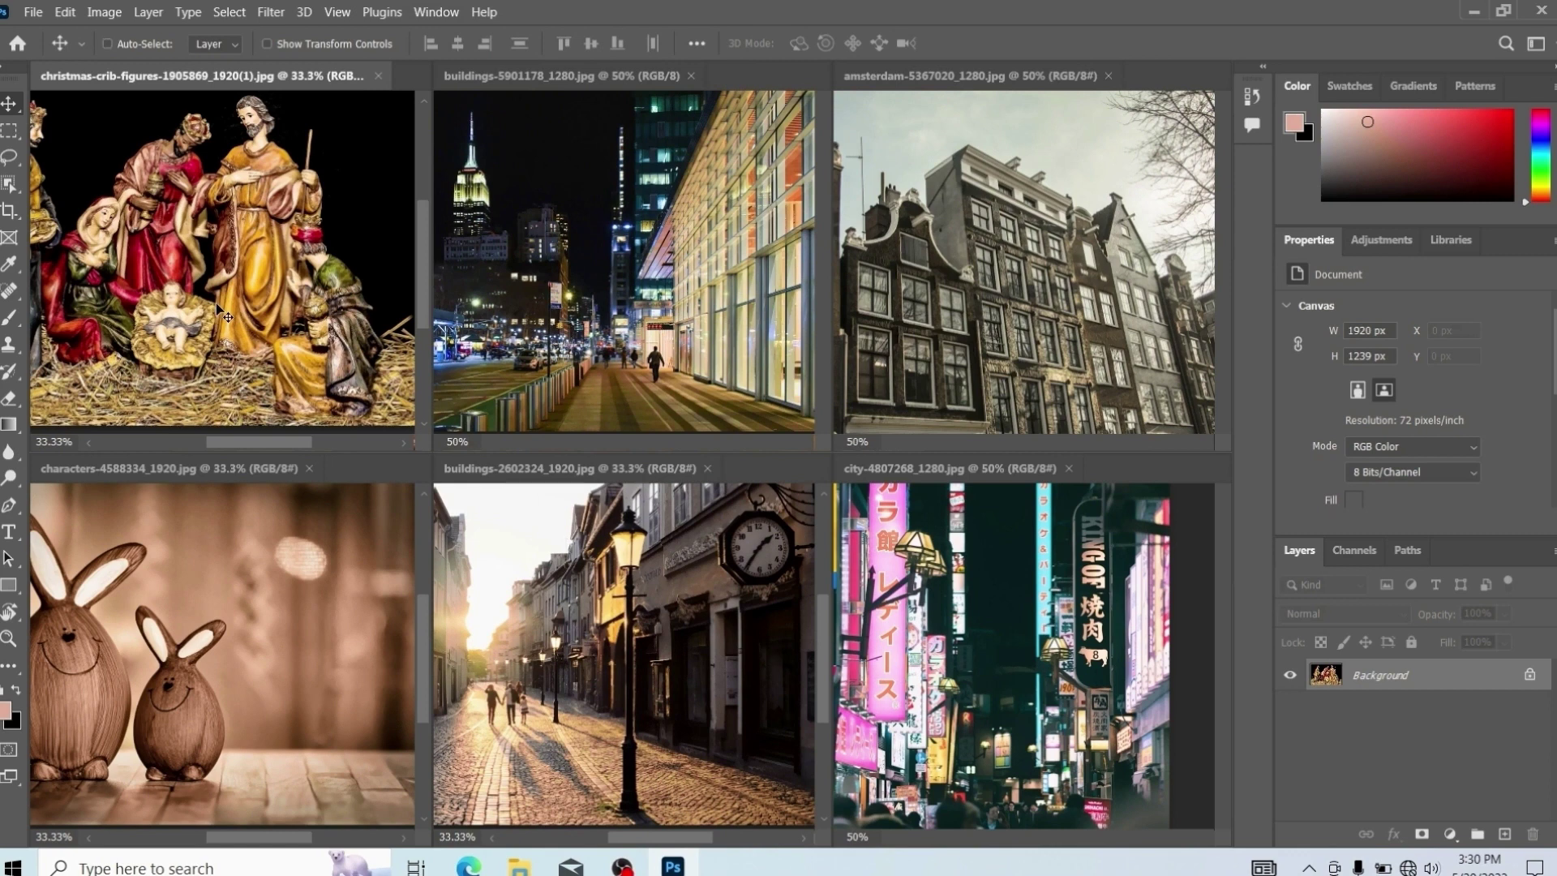
key("ctrl+plus")
key("ctrl+plus")
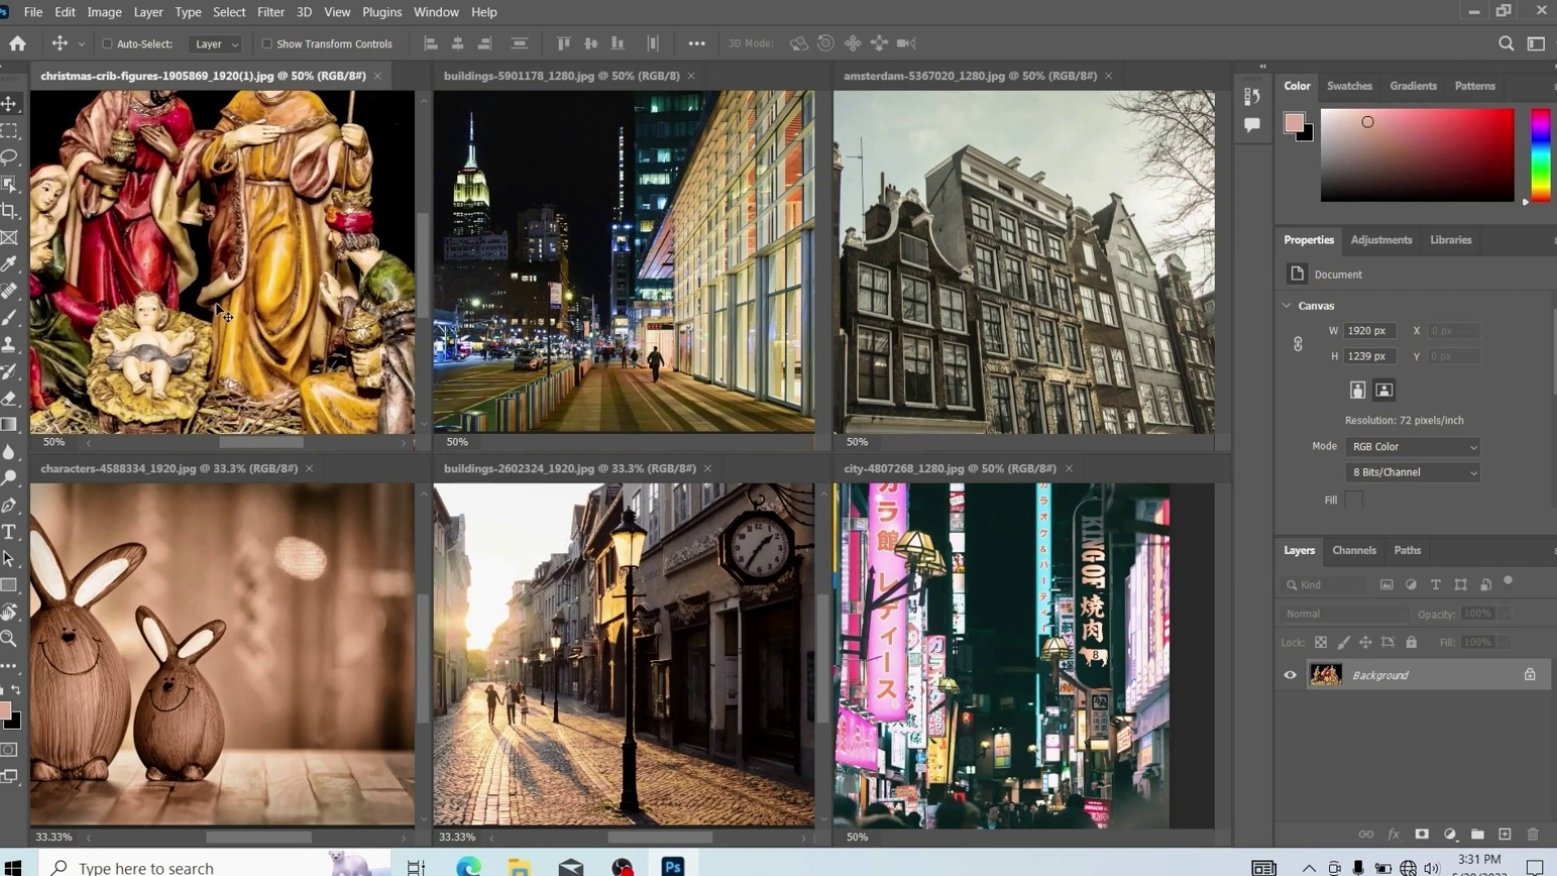
key("ctrl+plus")
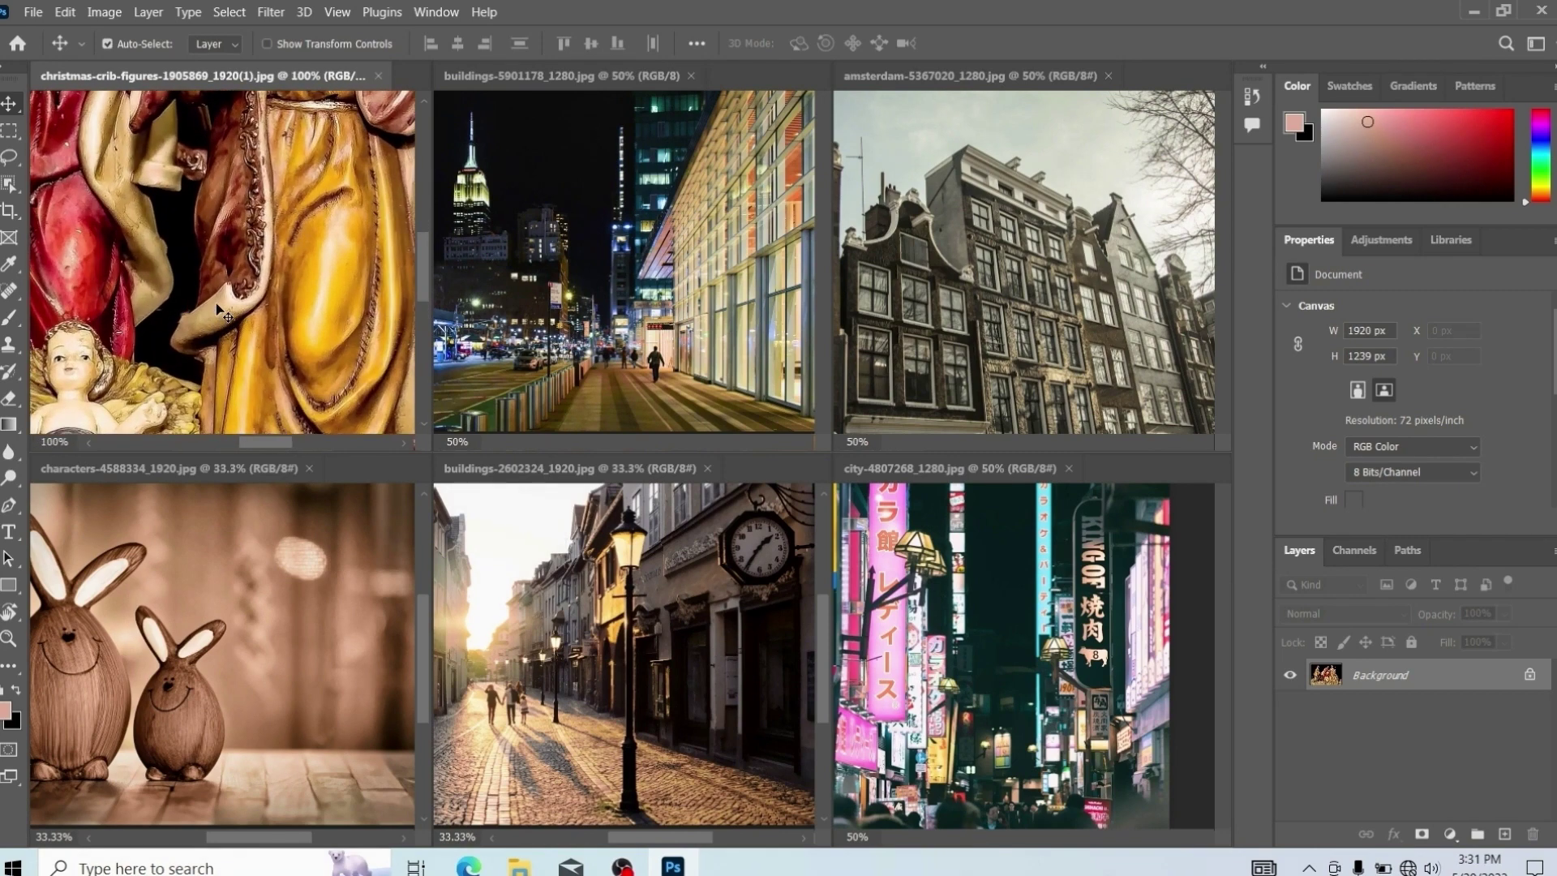
left_click(437, 13)
mouse_move(539, 37)
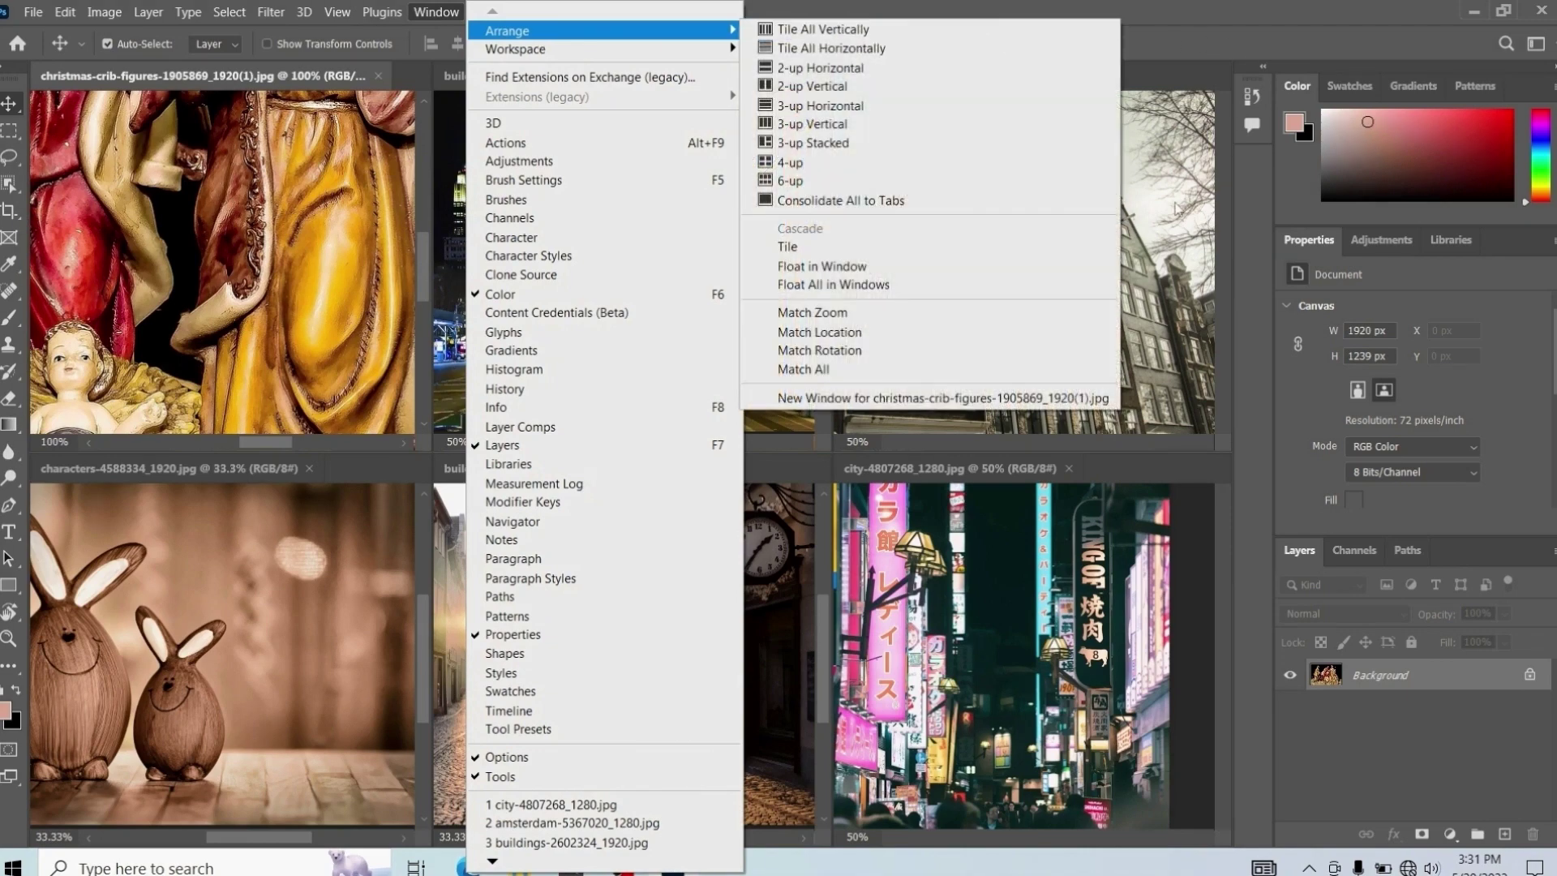
left_click(869, 314)
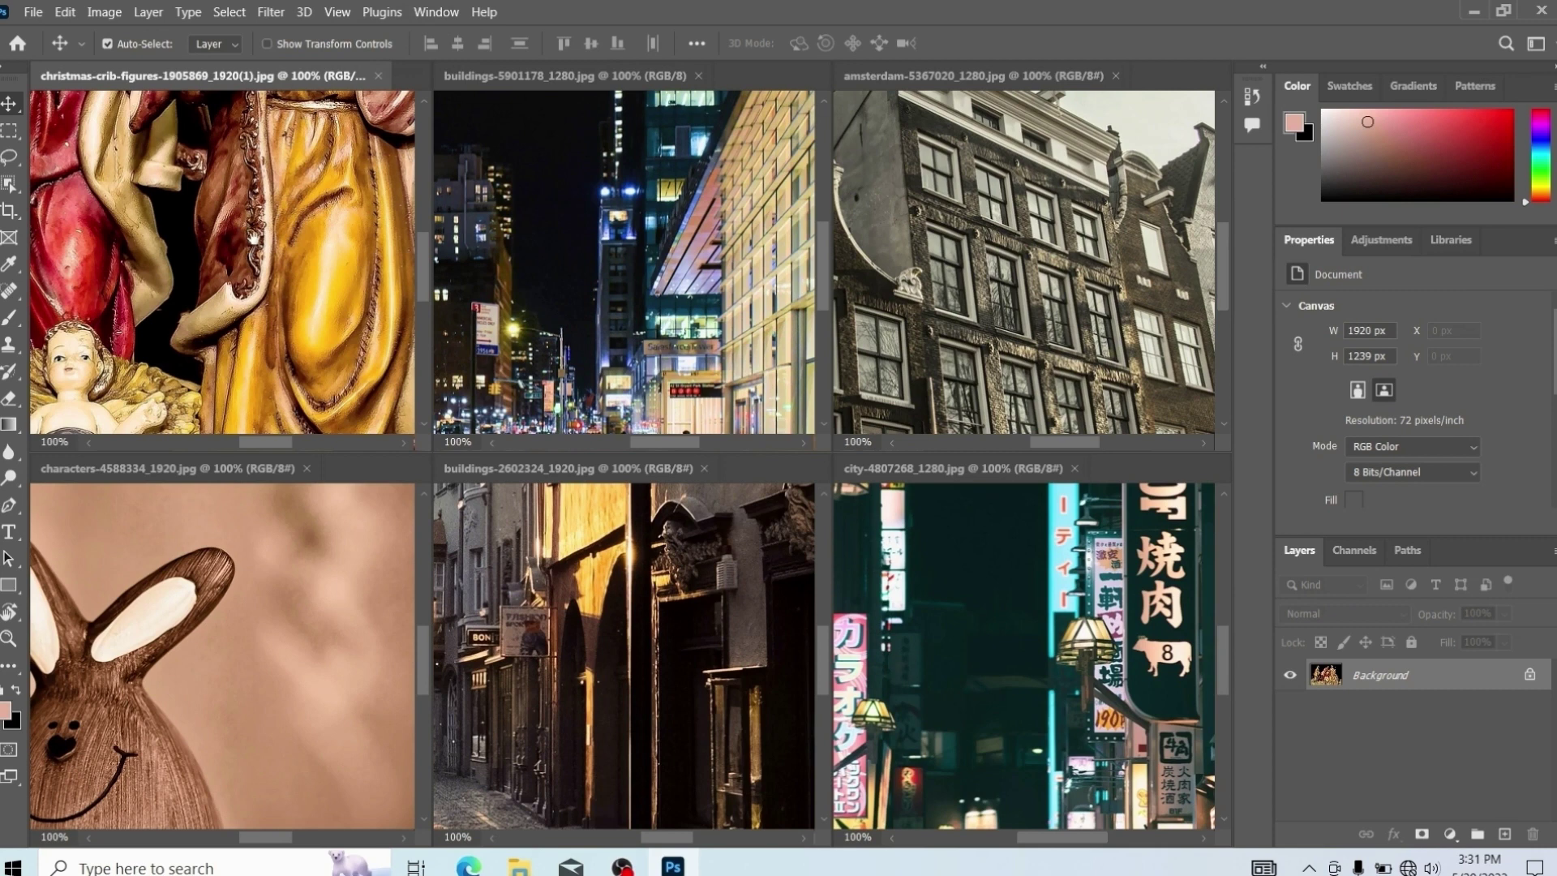
- Pan the crib image, then apply Match Location so every image shows the same area
left_click_drag(335, 205, 211, 274)
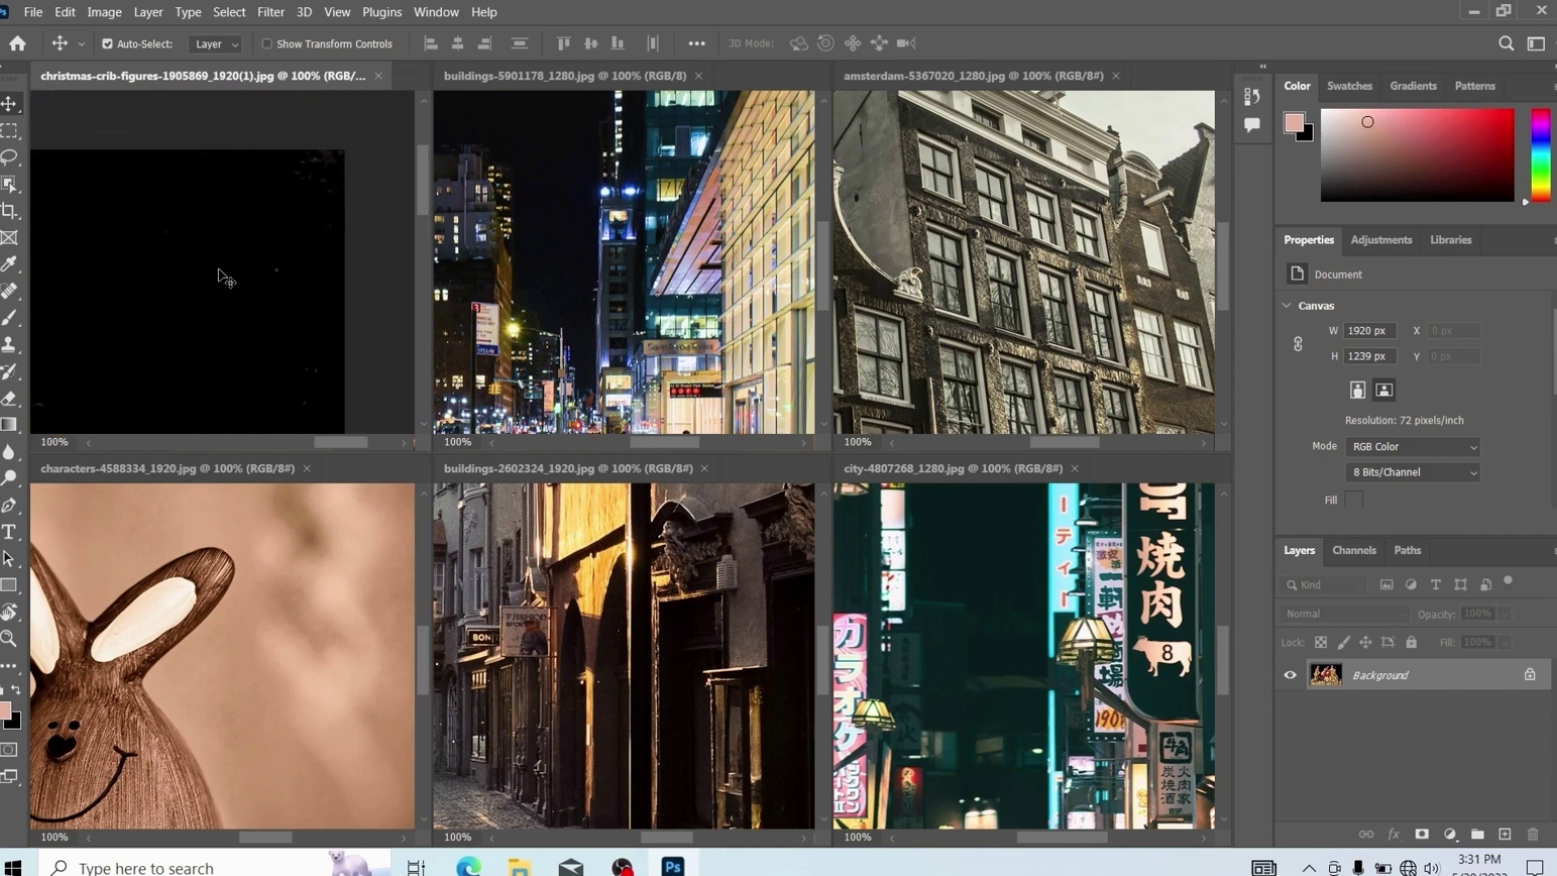
left_click(434, 14)
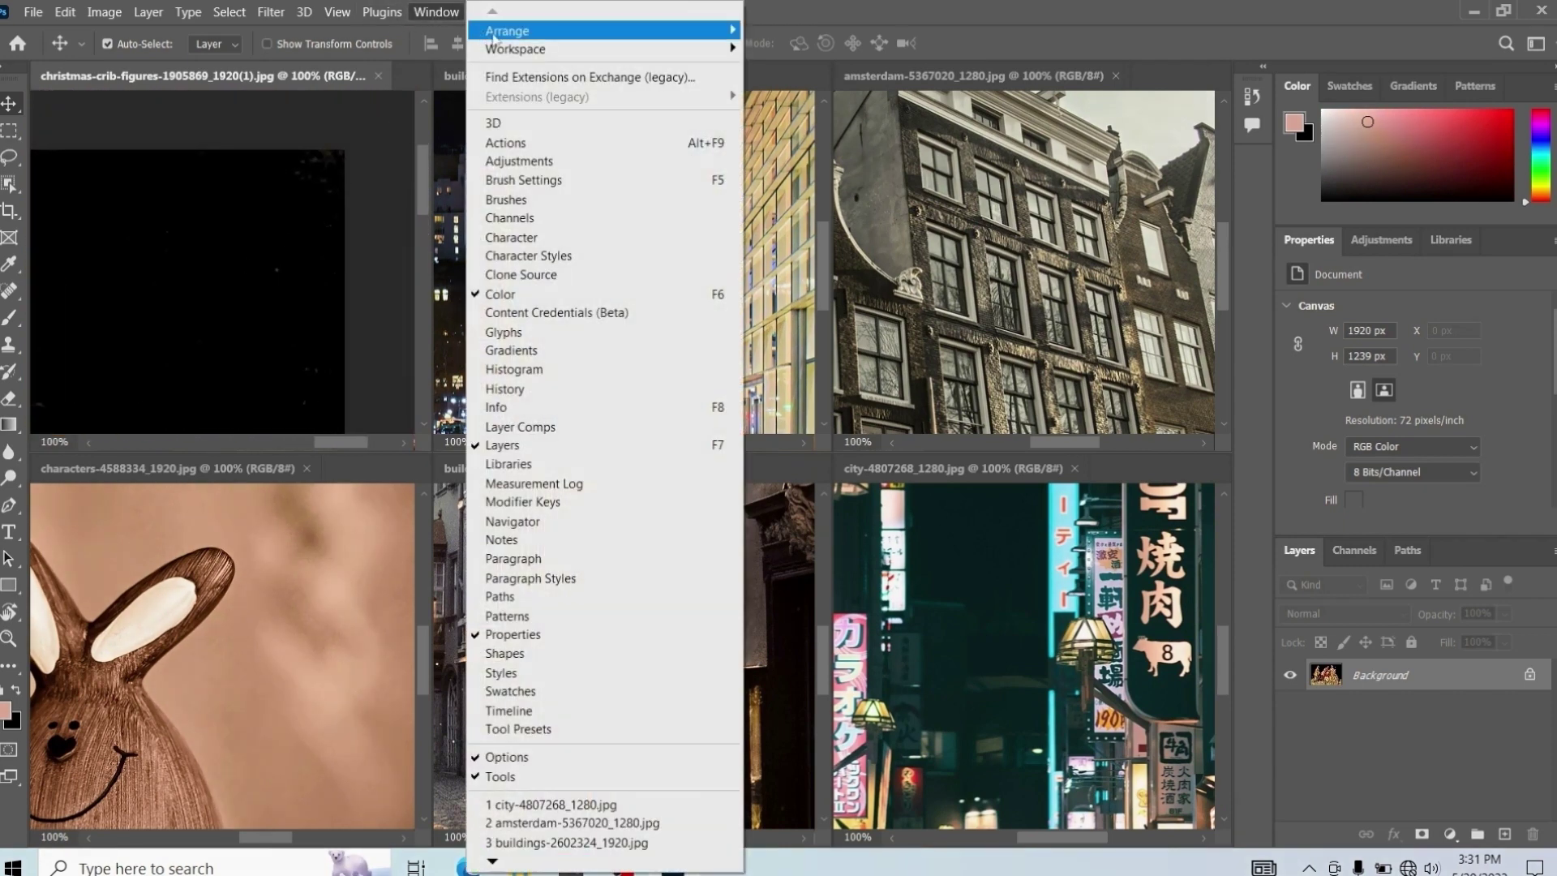
mouse_move(697, 30)
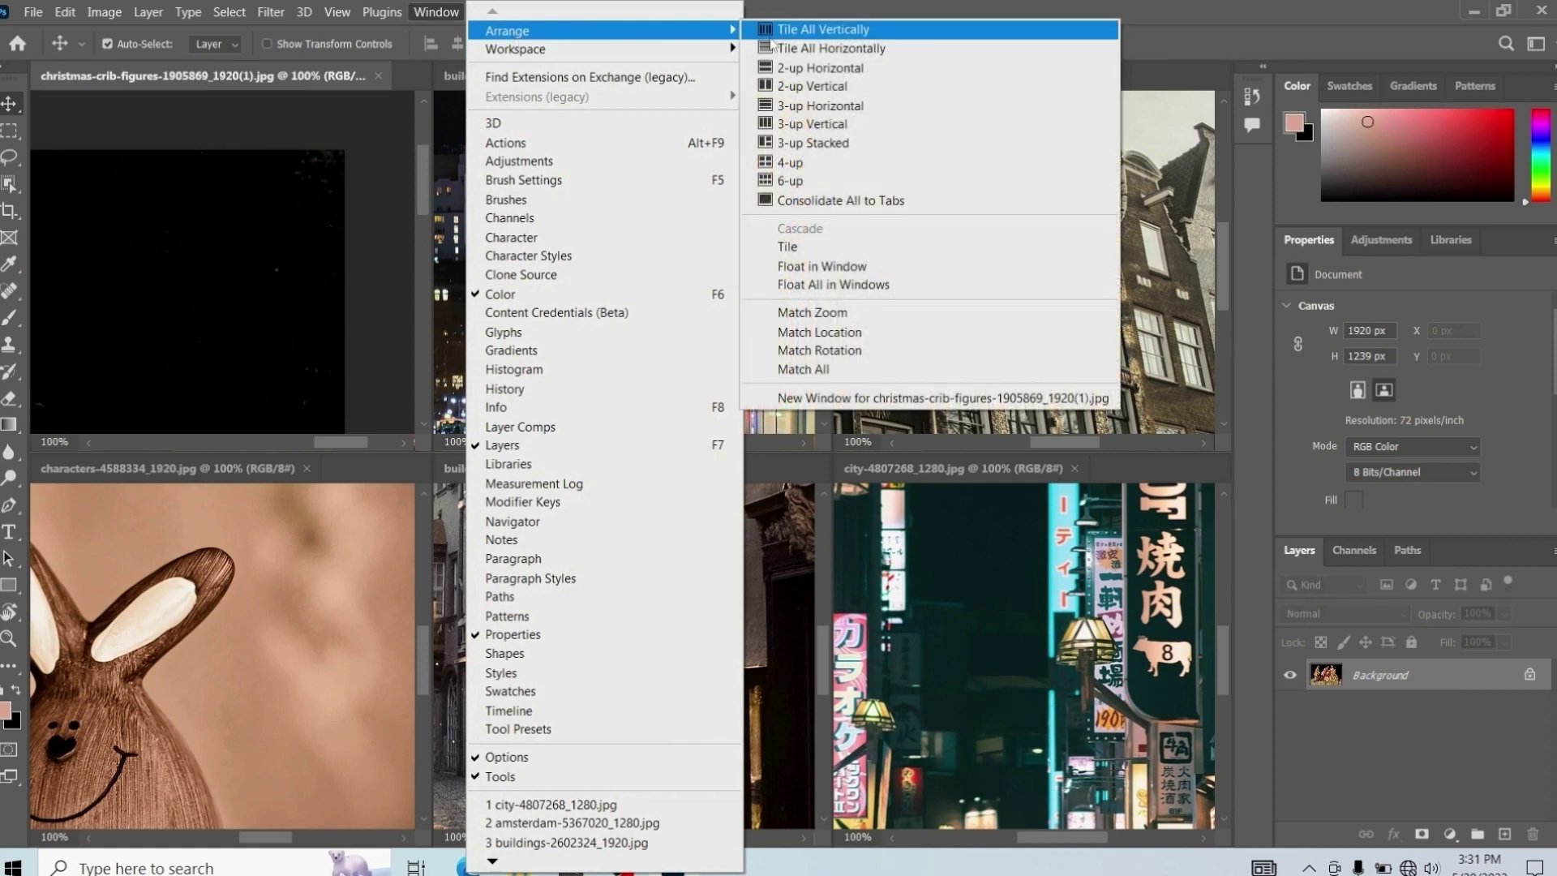
left_click(823, 334)
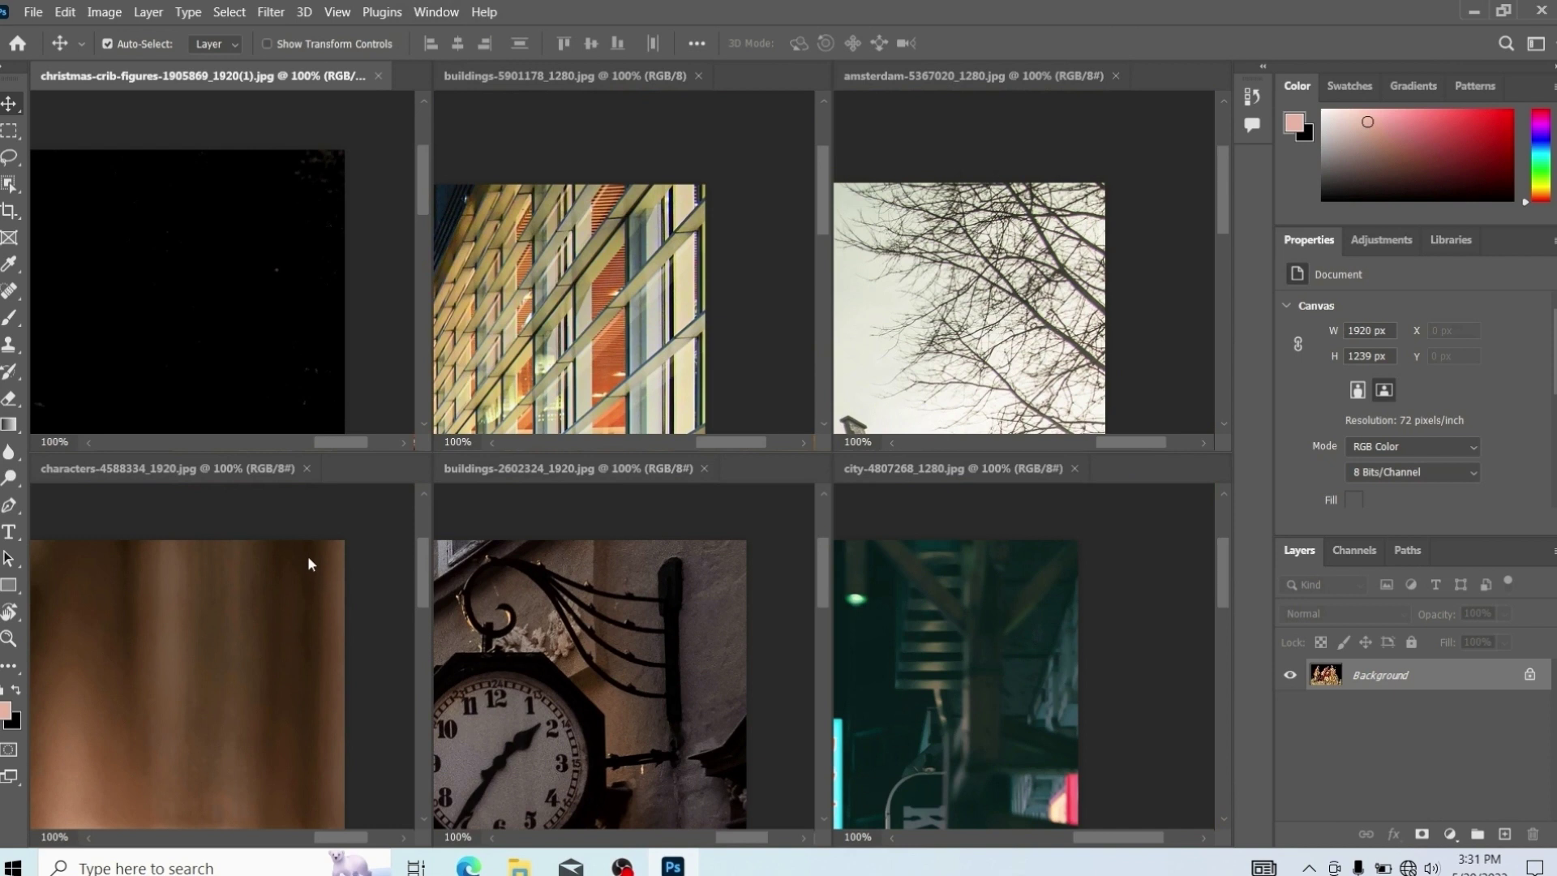
- Rotate the crib view to 41° and apply Match Rotation to all images
key("r")
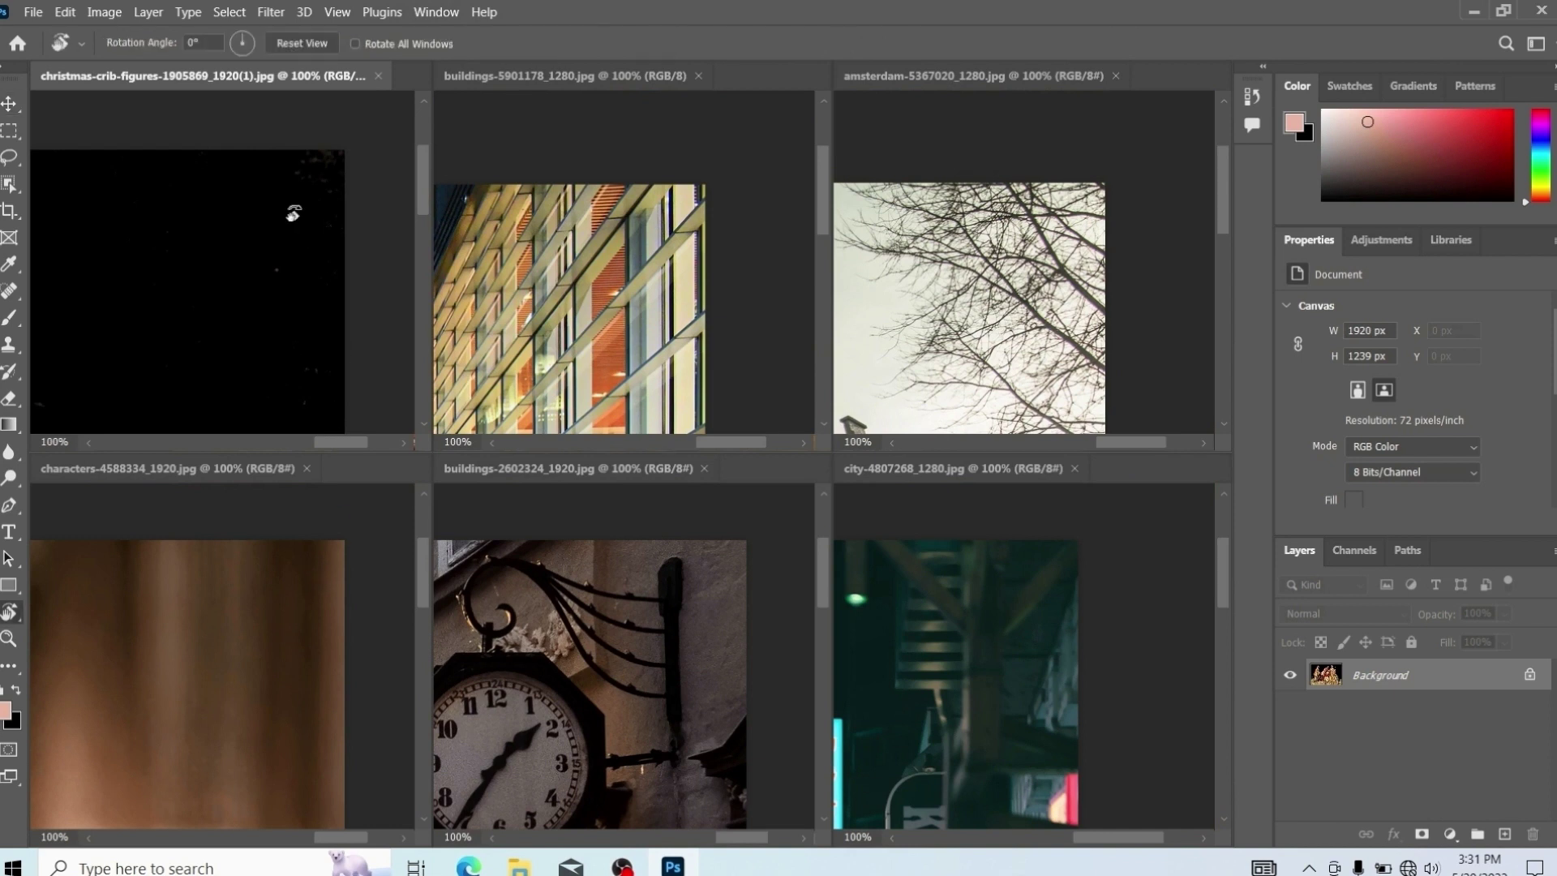
left_click_drag(349, 168, 354, 268)
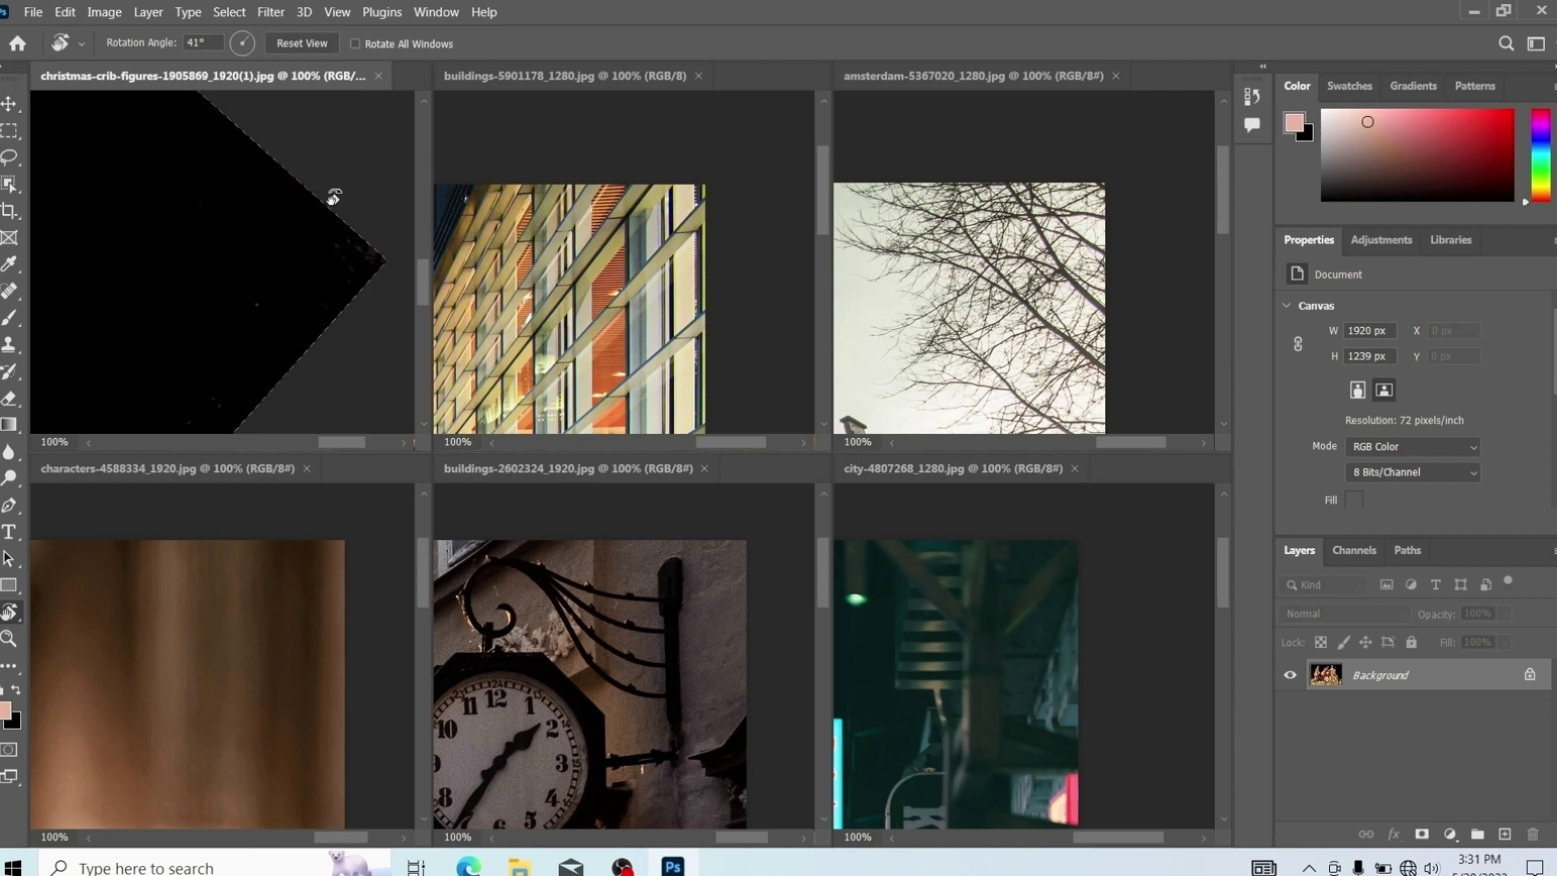
left_click(441, 15)
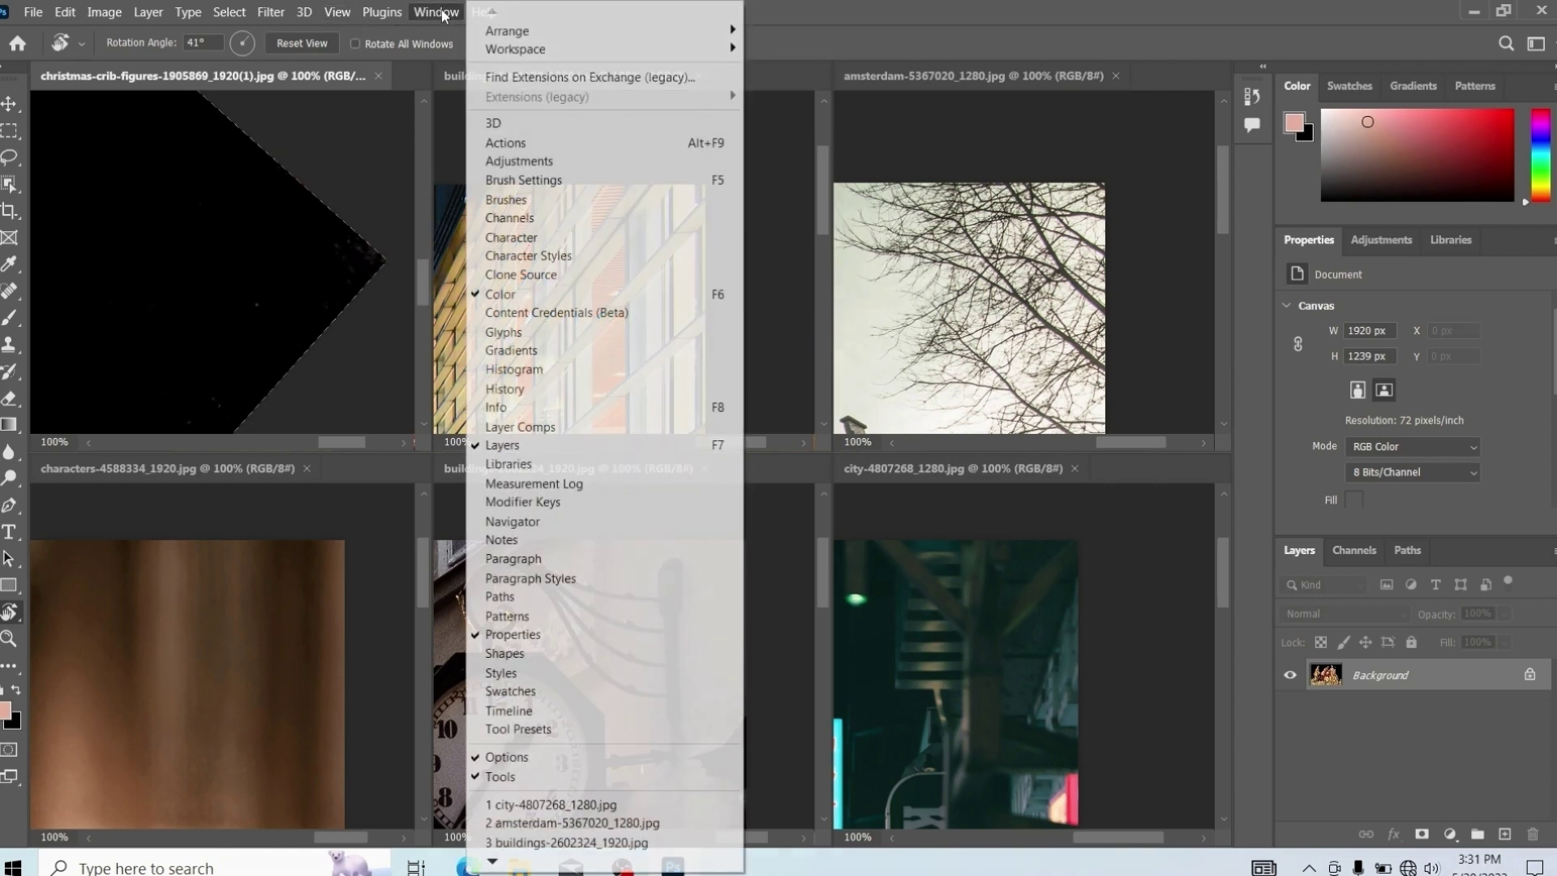
mouse_move(507, 31)
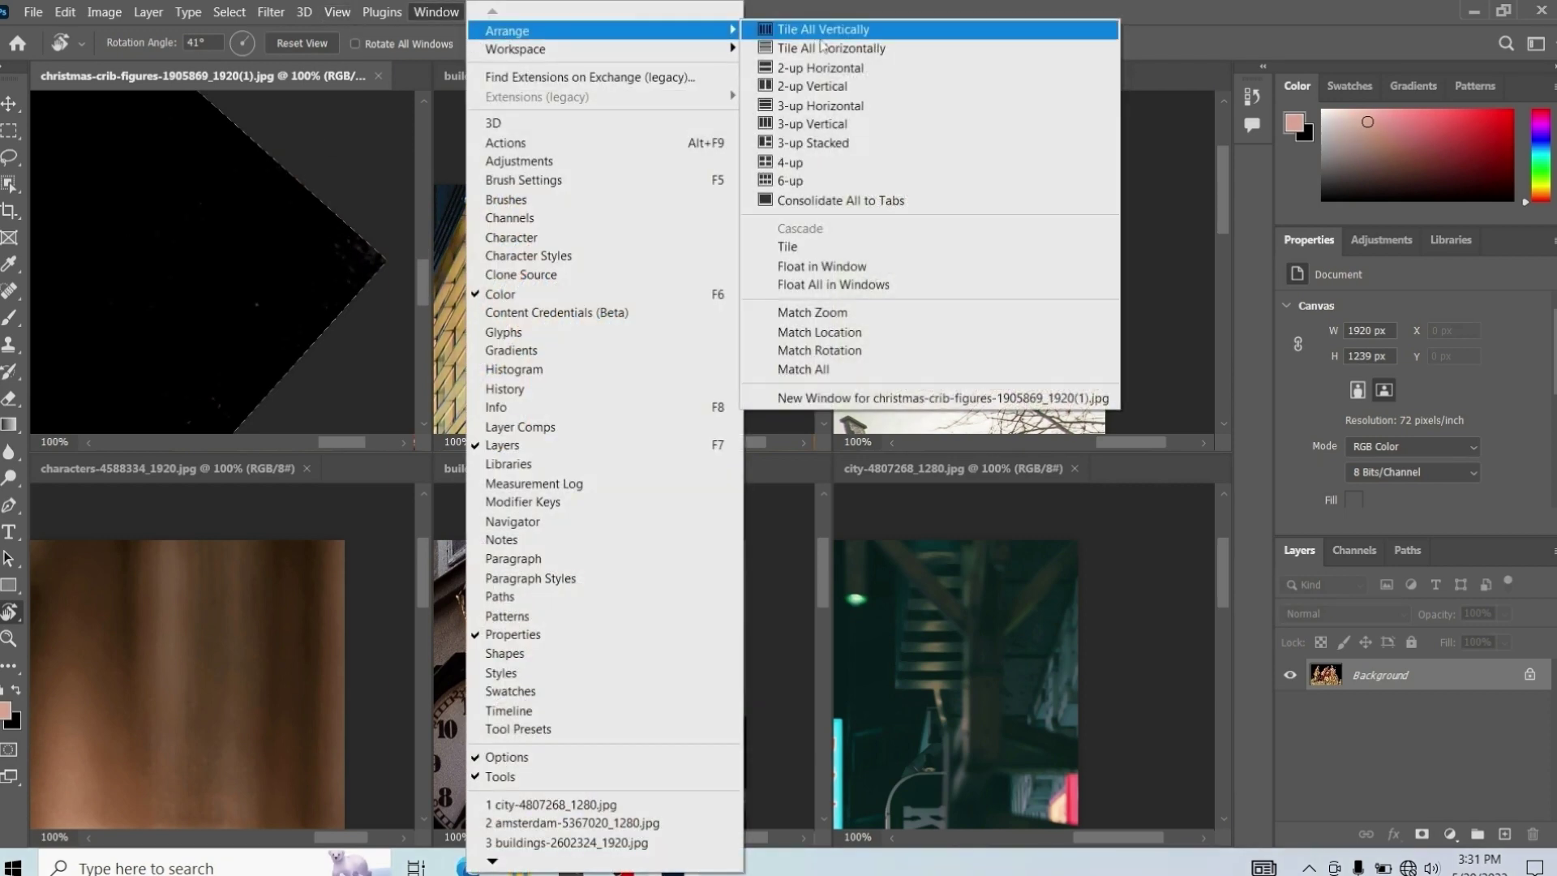
left_click(816, 350)
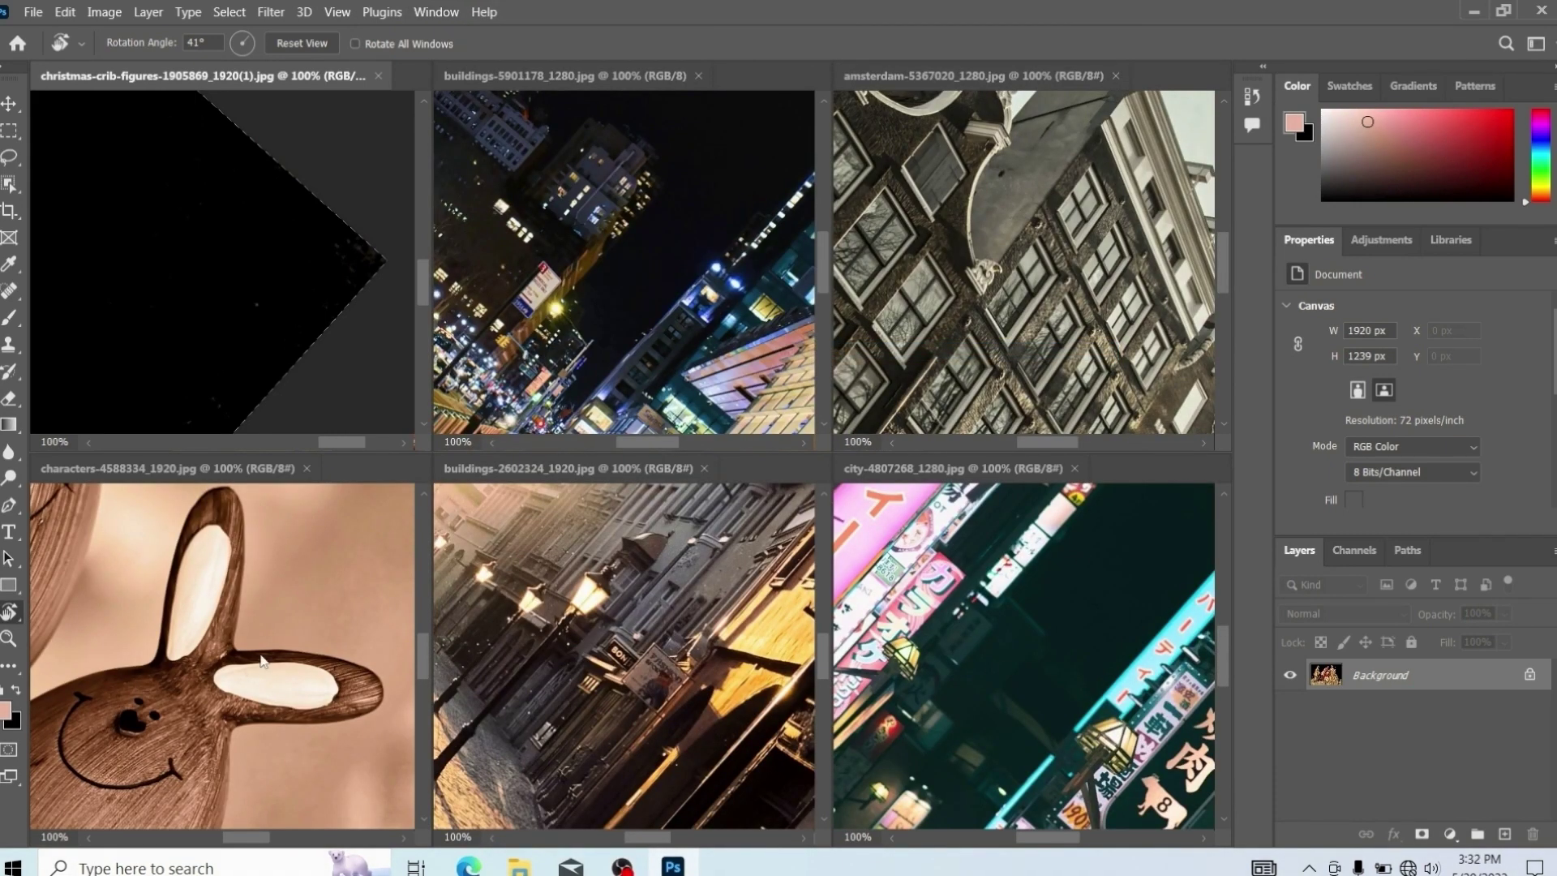
- Apply Match All so every image shares the crib's zoom, location and rotation
left_click(432, 13)
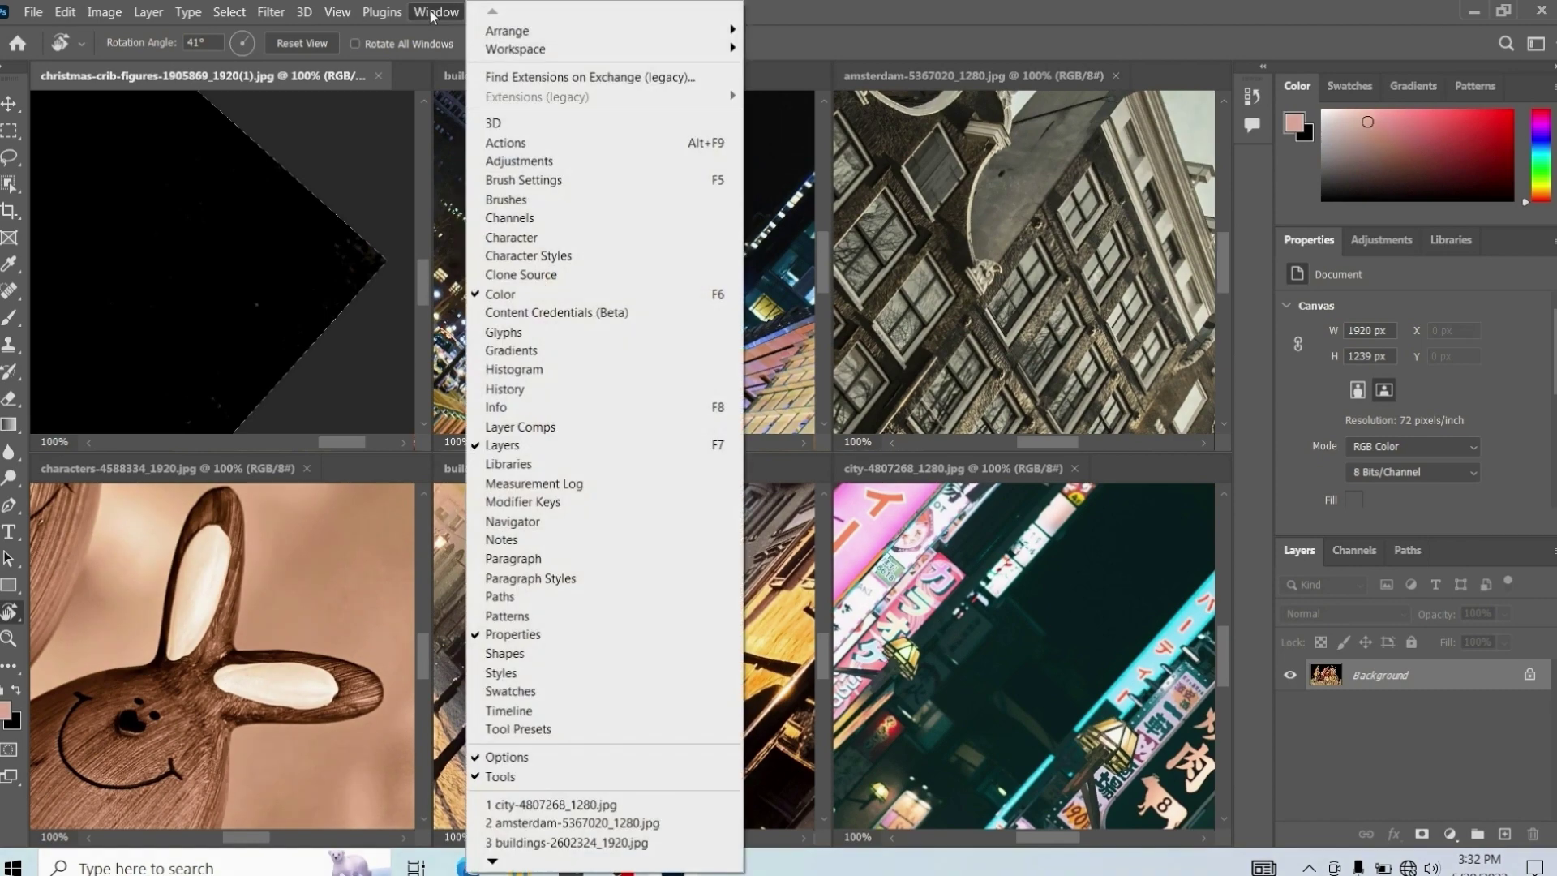
mouse_move(496, 31)
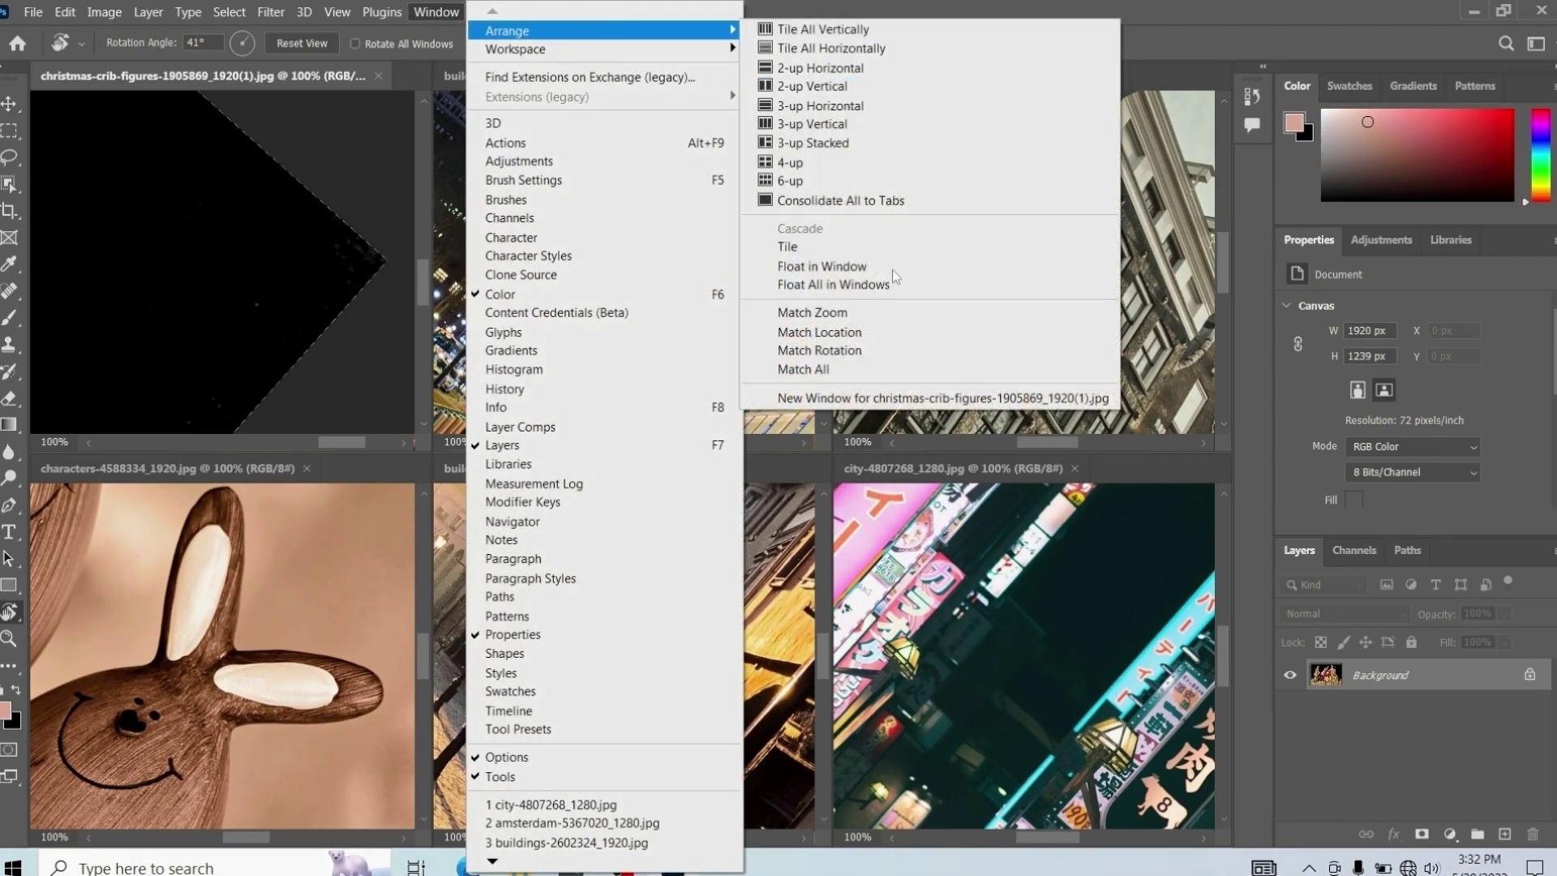
left_click(849, 379)
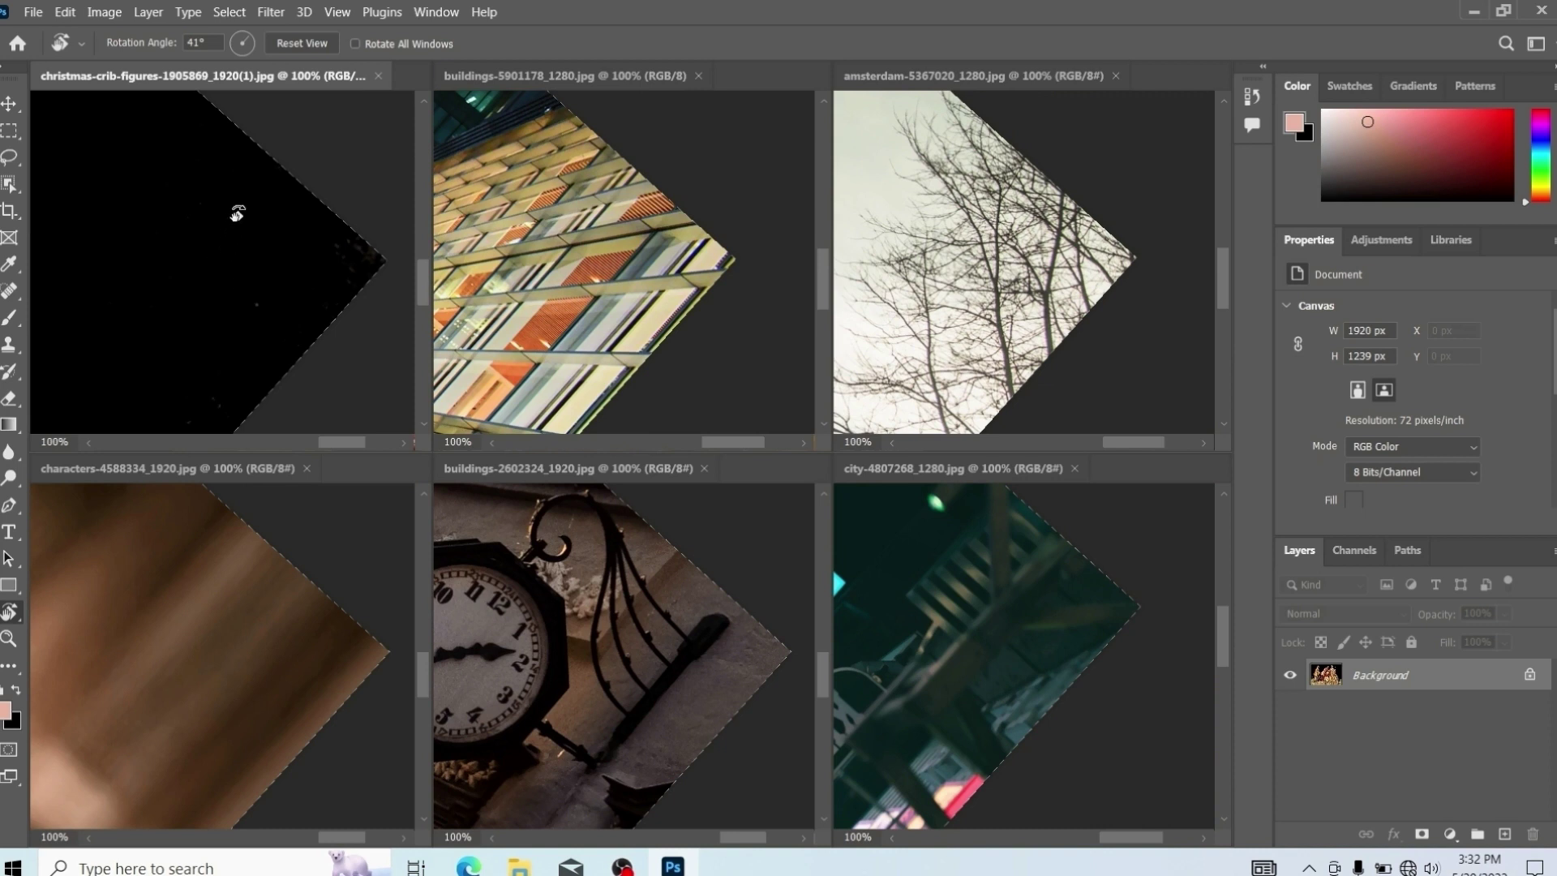
- Reset the crib view to 0°, enable rotating all windows, and rotate every view to 44°
left_click(300, 50)
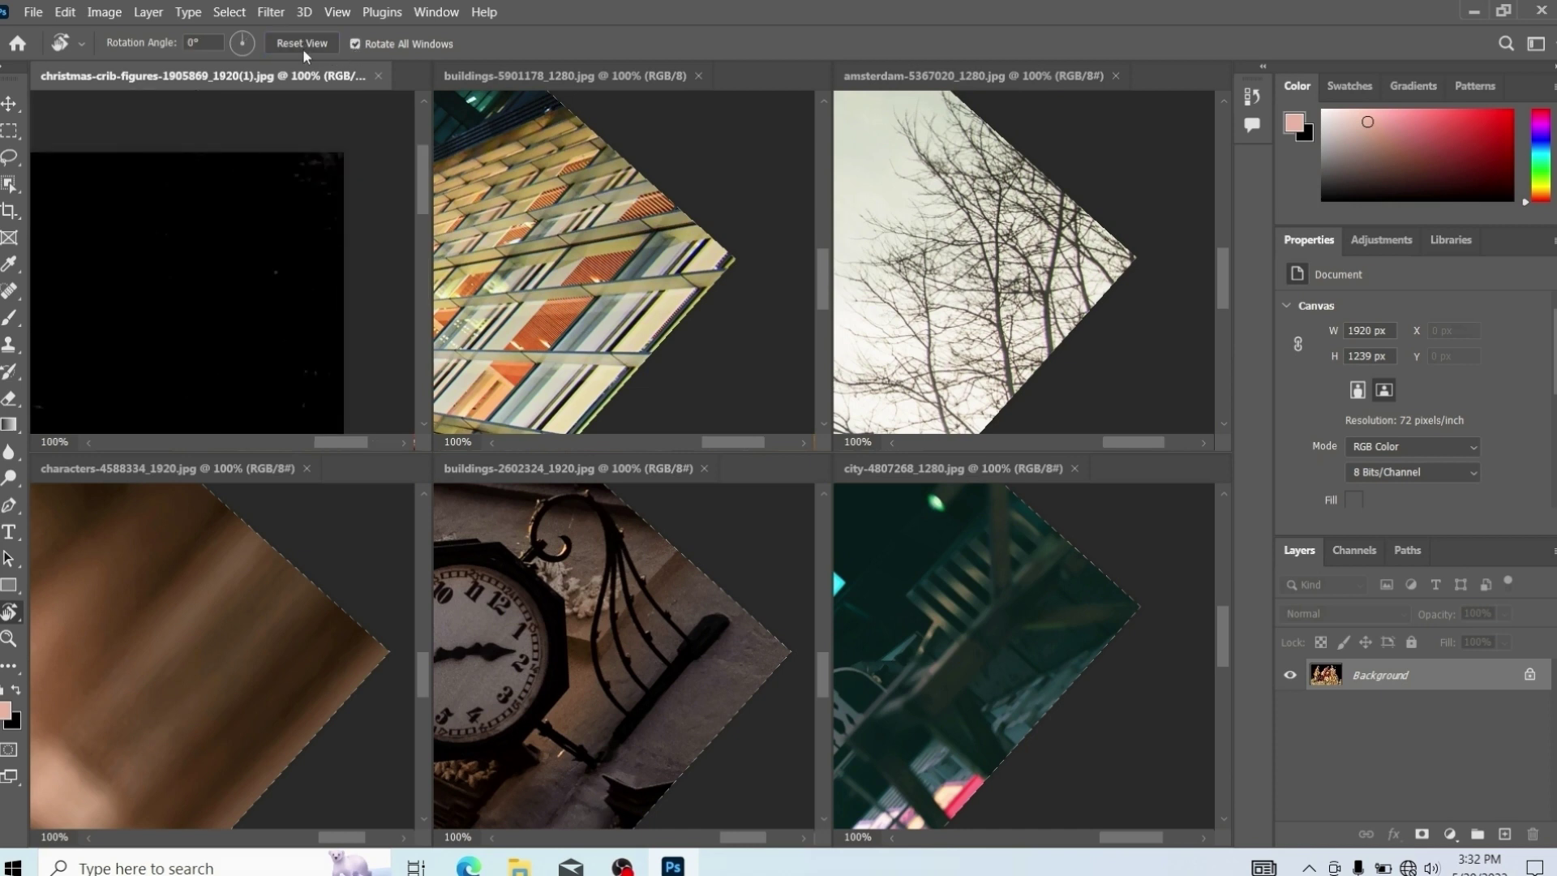
left_click(295, 46)
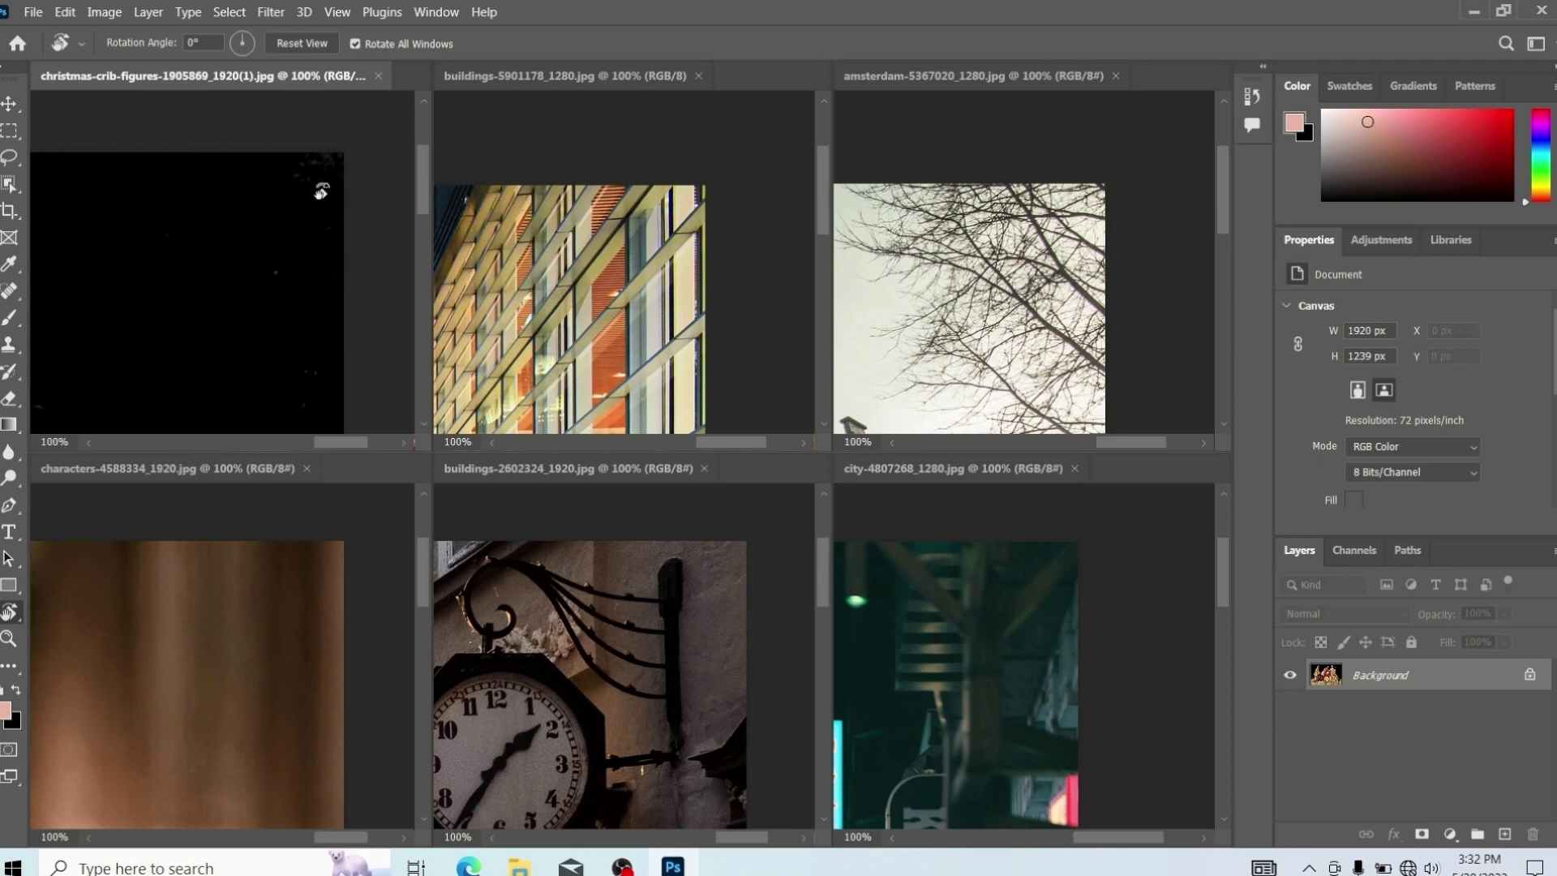
left_click_drag(350, 153, 376, 271)
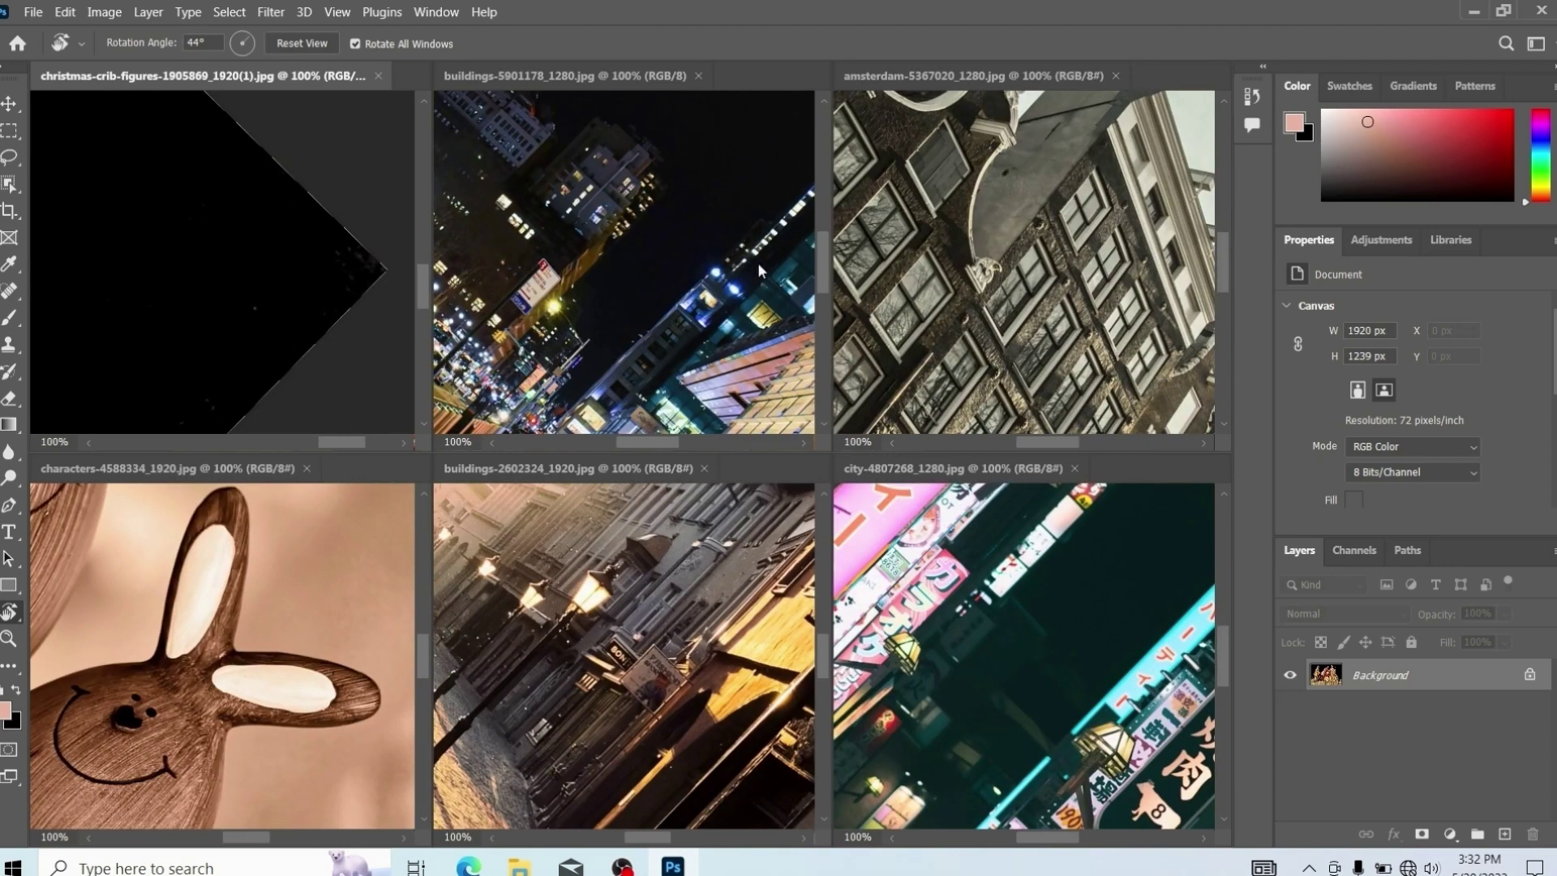
- Apply Match All, then reset all six views back to 0° rotation
left_click(436, 11)
mouse_move(530, 36)
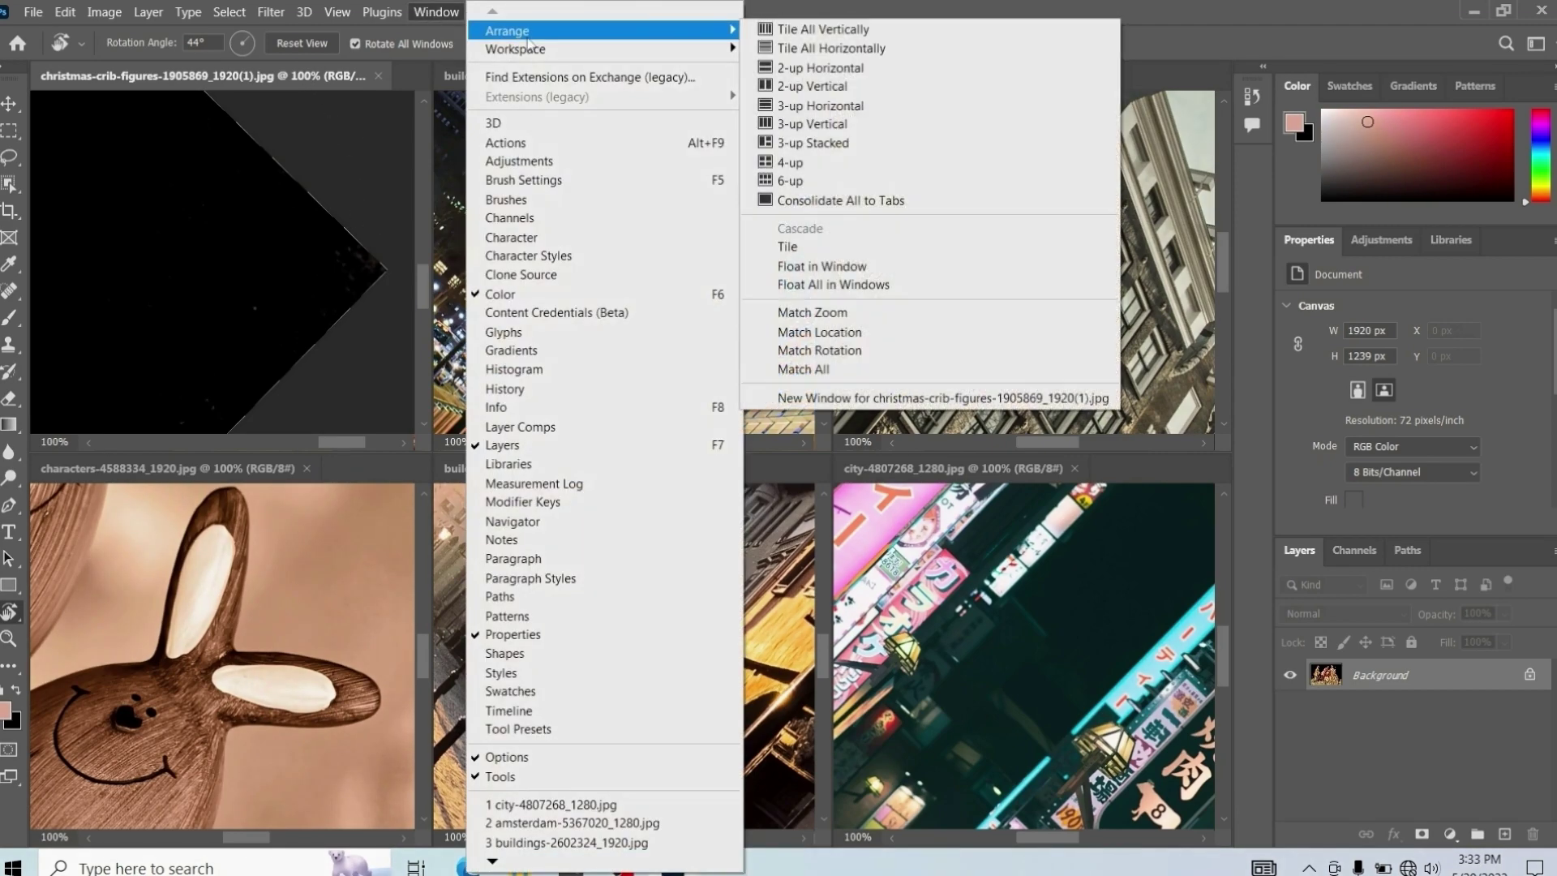
left_click(814, 372)
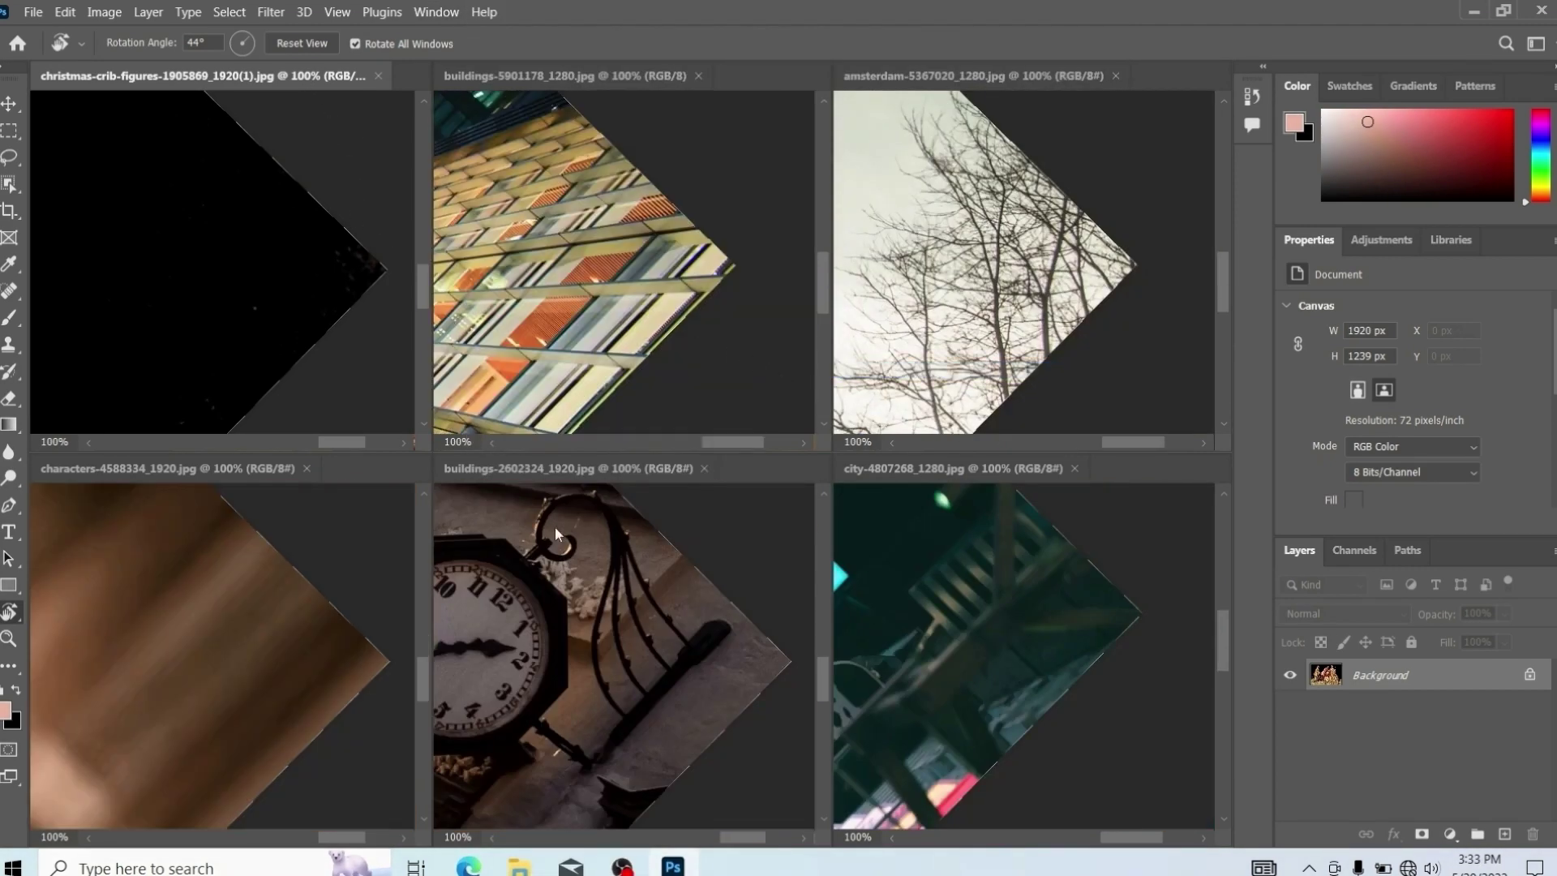
left_click(281, 45)
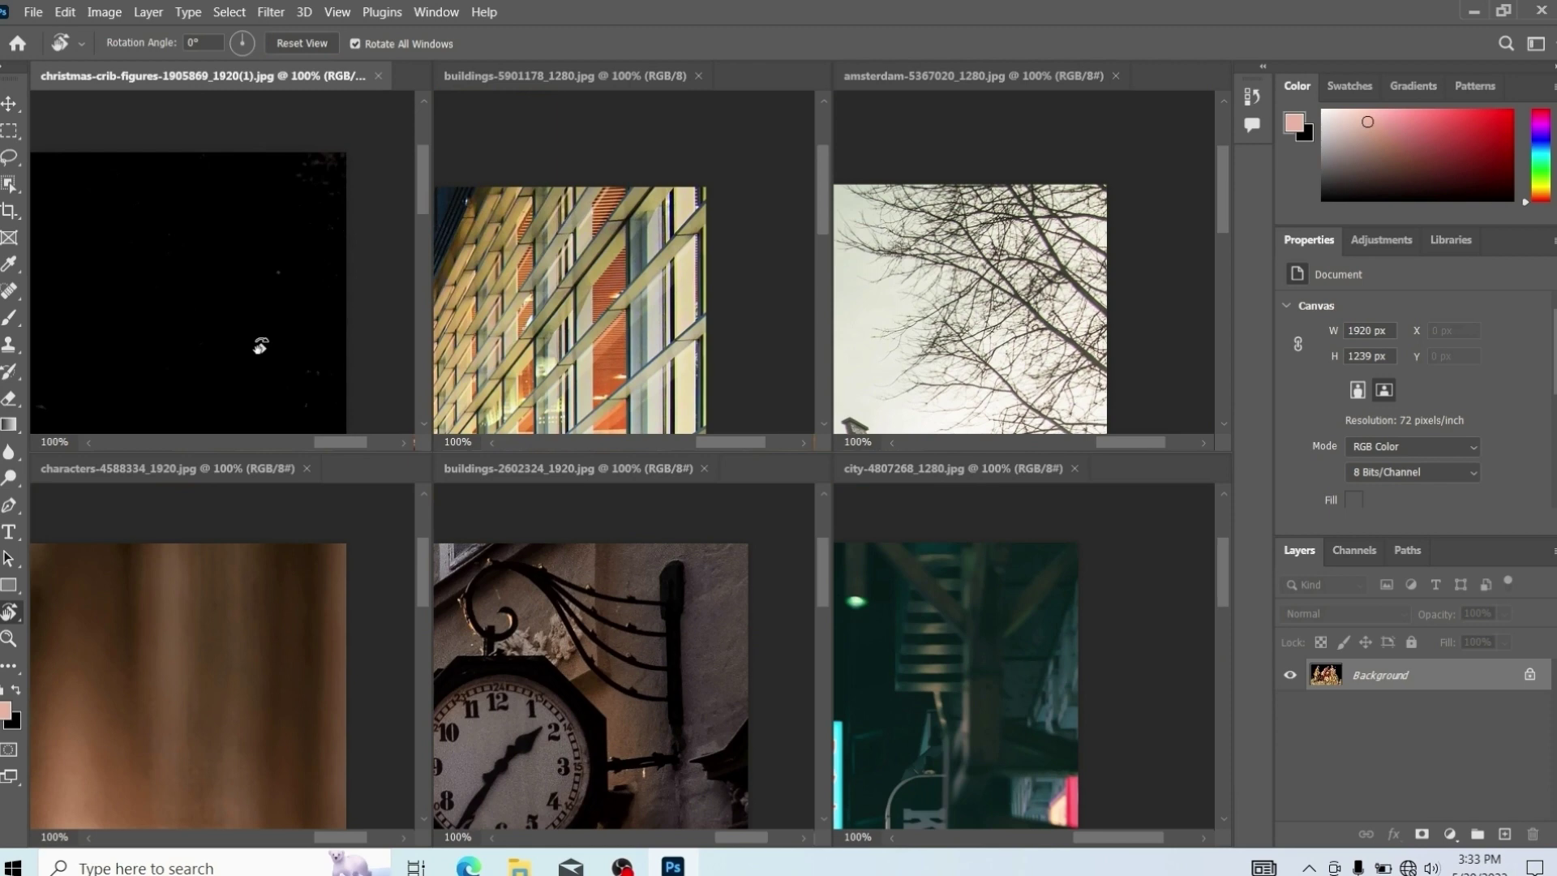
- Close the buildings, amsterdam, clock buildings, city and characters images
left_click(697, 76)
left_click(1116, 76)
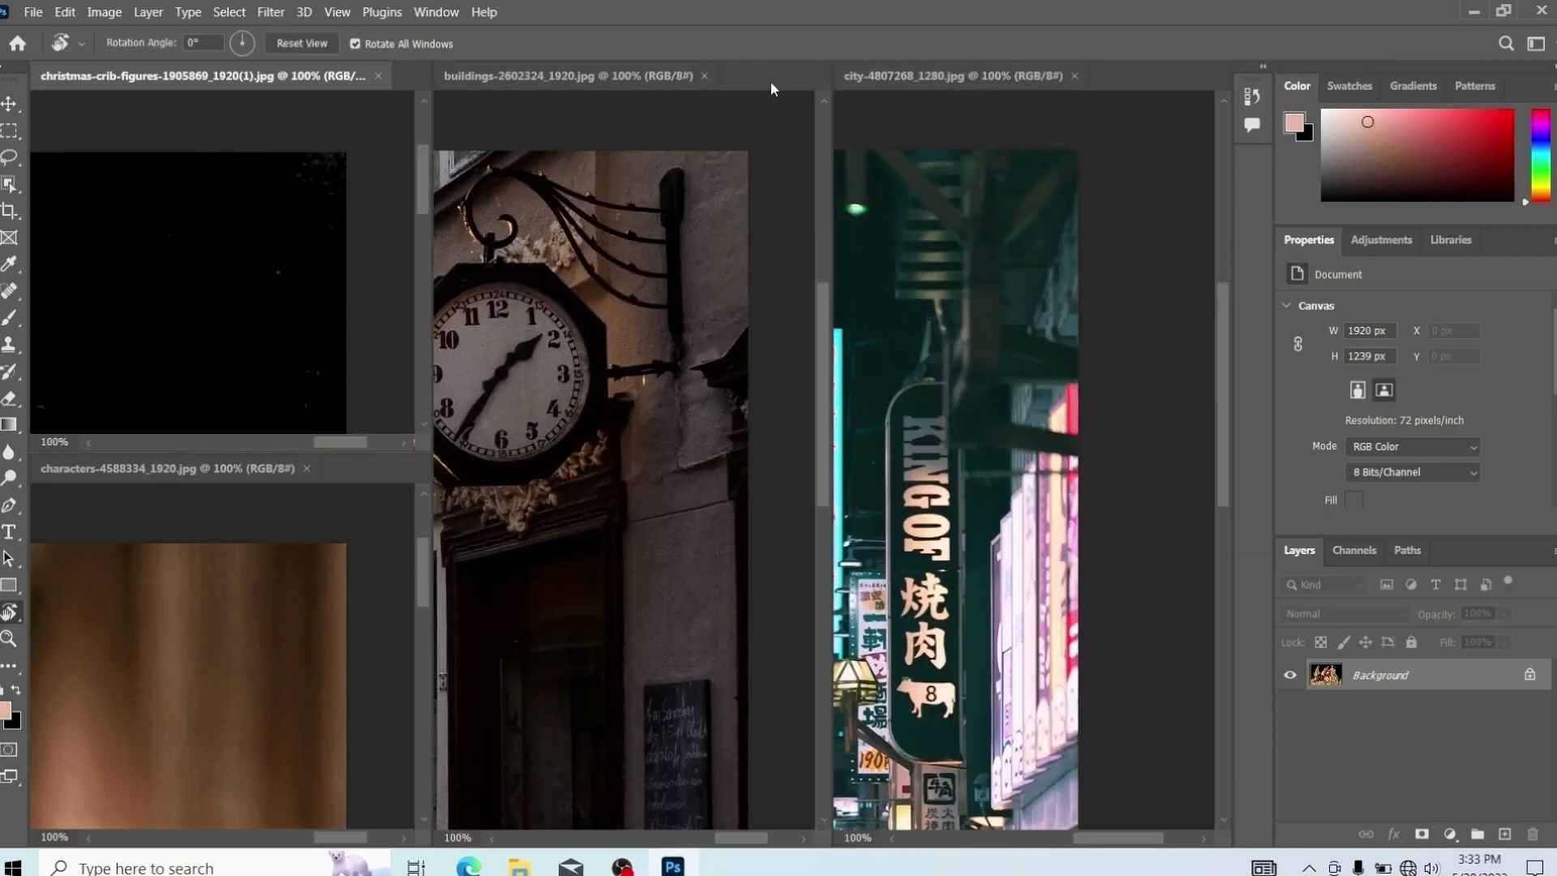
left_click(703, 75)
left_click(881, 75)
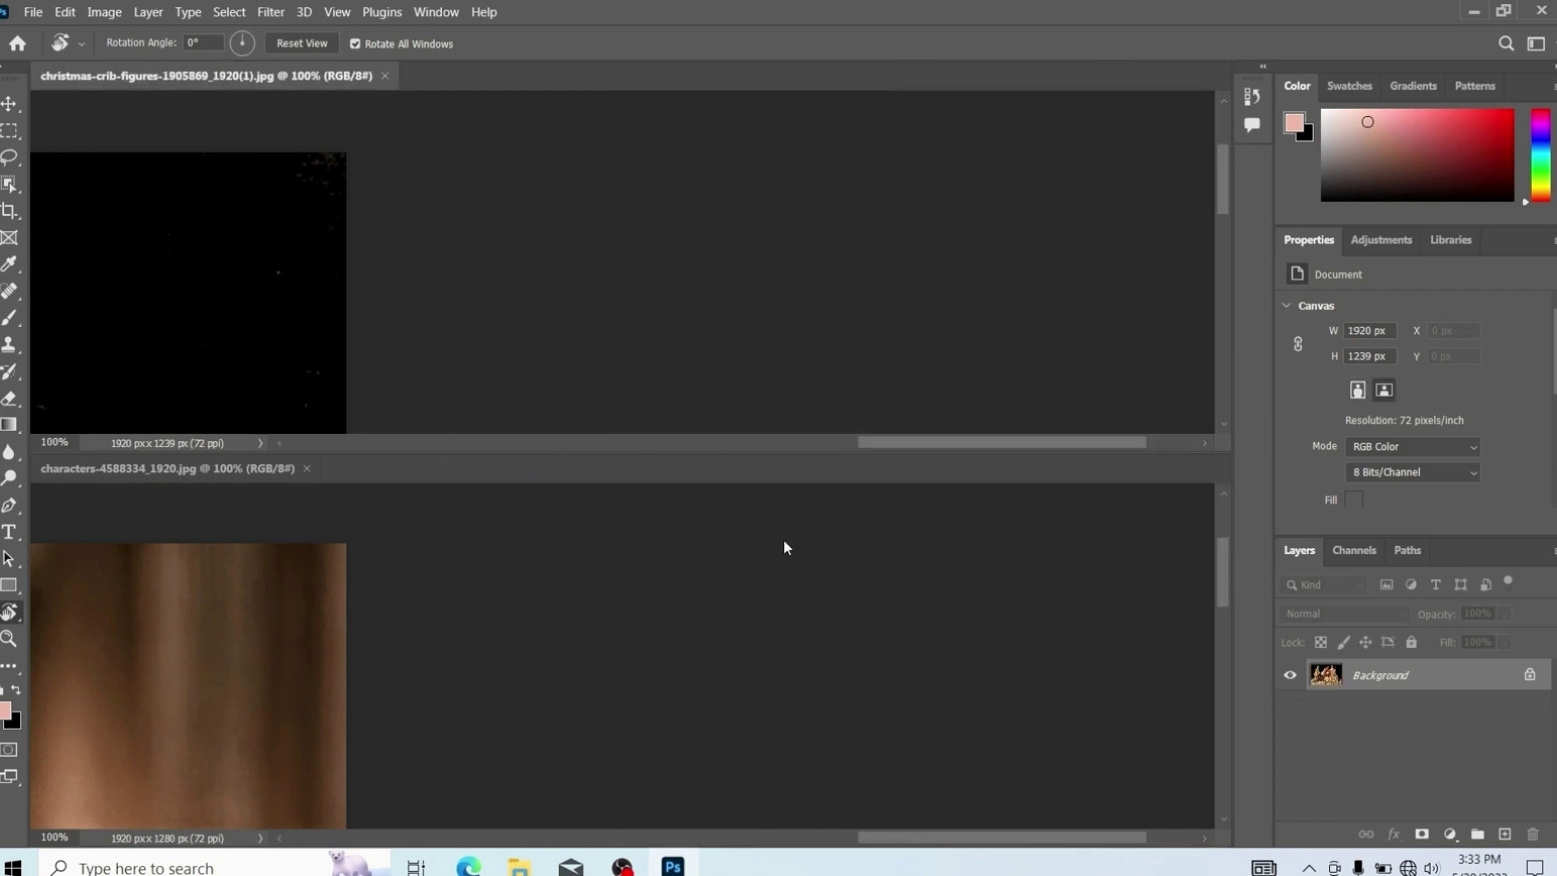
left_click(306, 468)
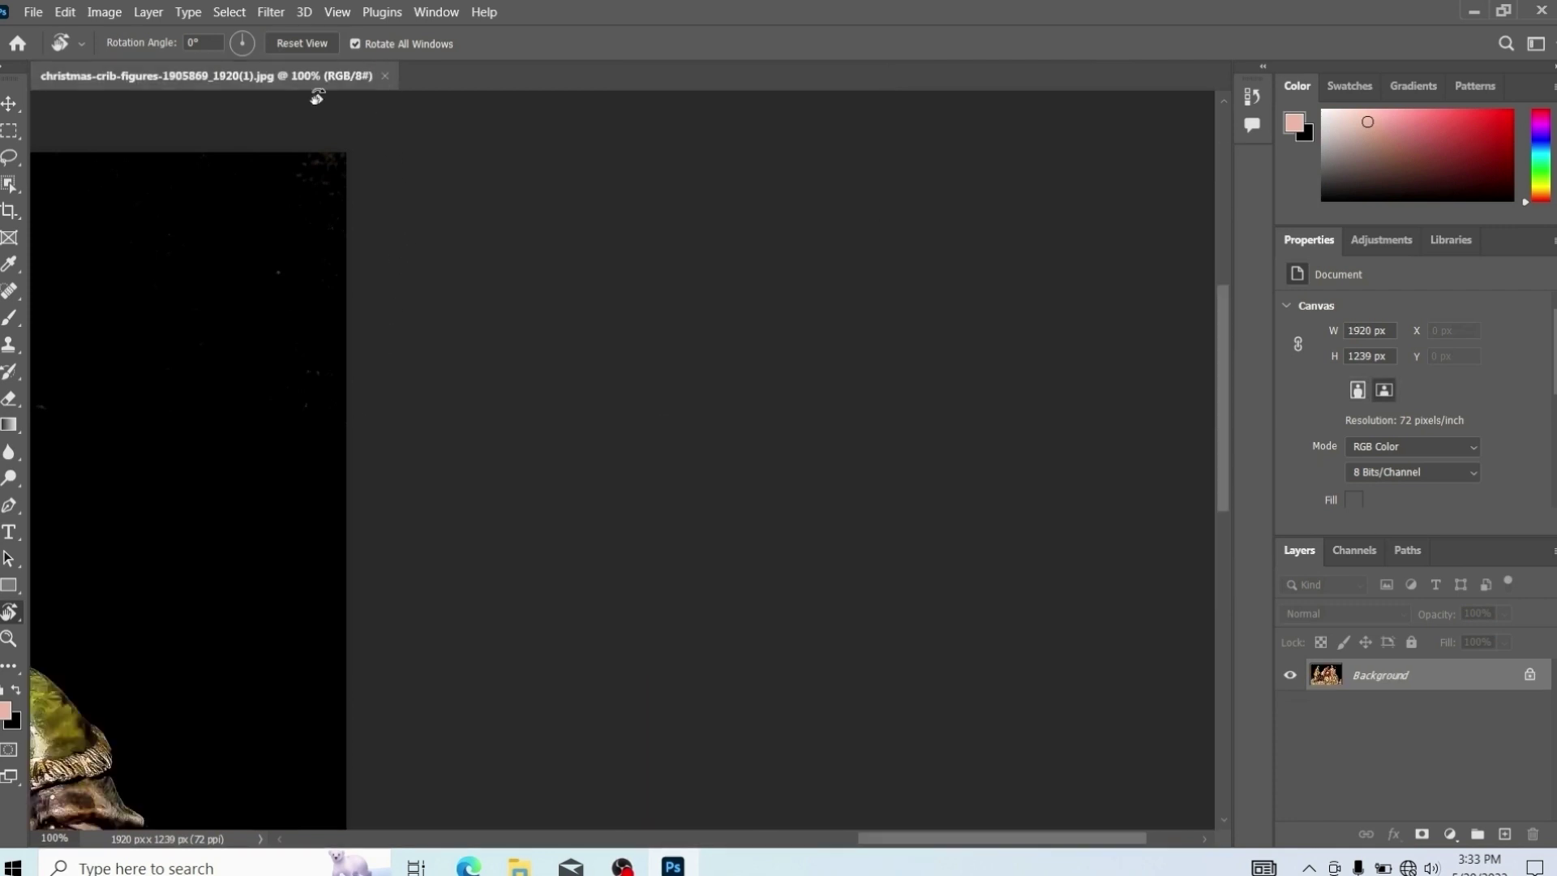
- Pan the nativity image back into view and zoom out to 50%
key("v")
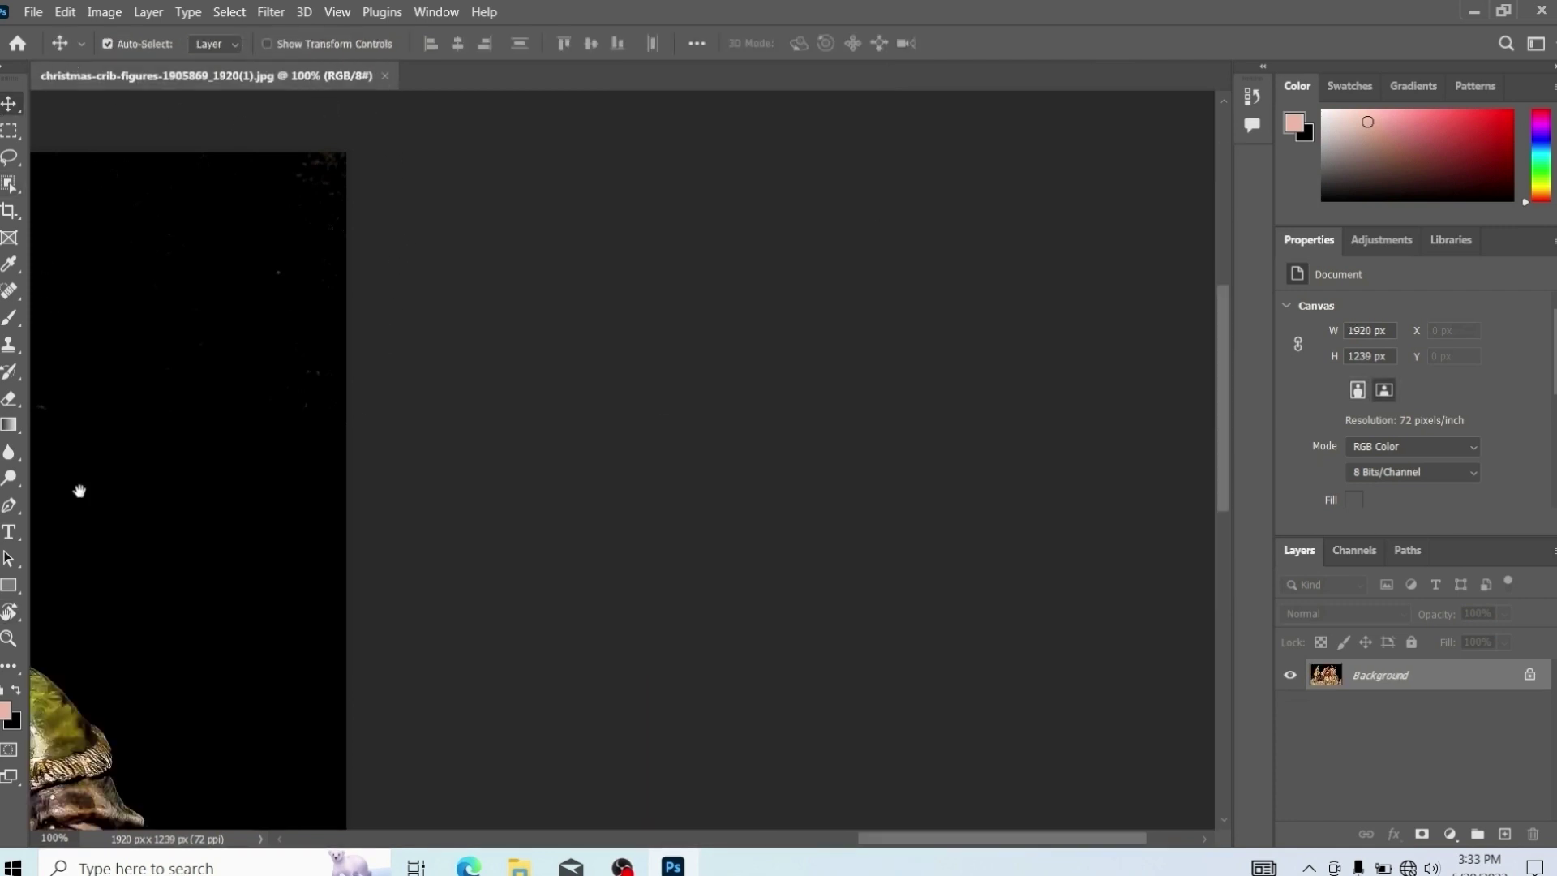
left_click_drag(186, 472, 972, 454)
key("ctrl+minus")
key("ctrl+minus")
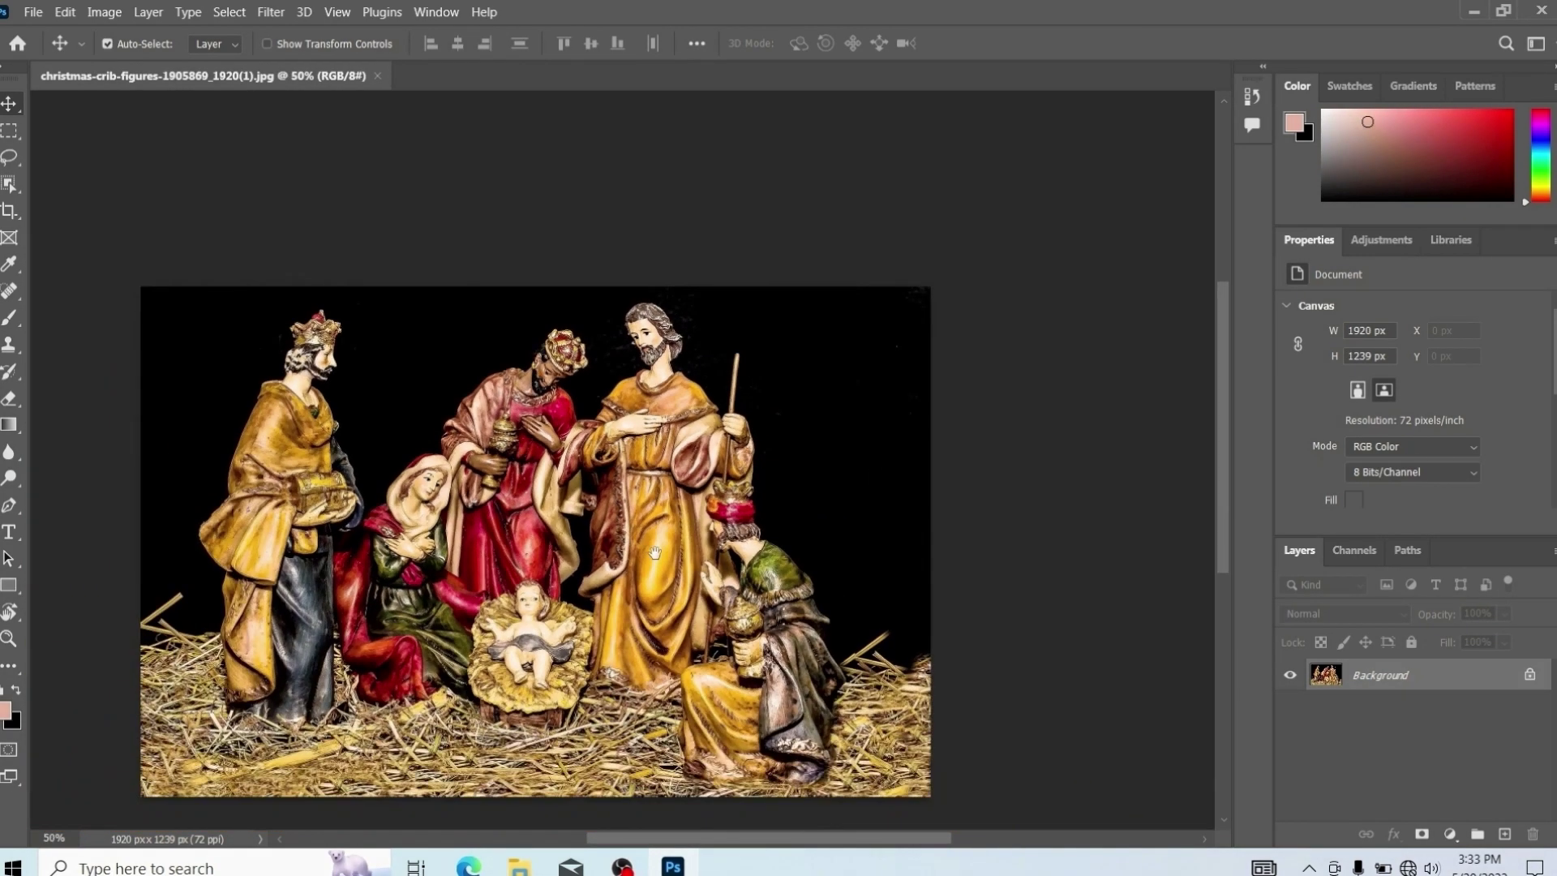
- Open a second 66.7% view of the nativity image with Window > Arrange > New Window
left_click(436, 11)
mouse_move(454, 33)
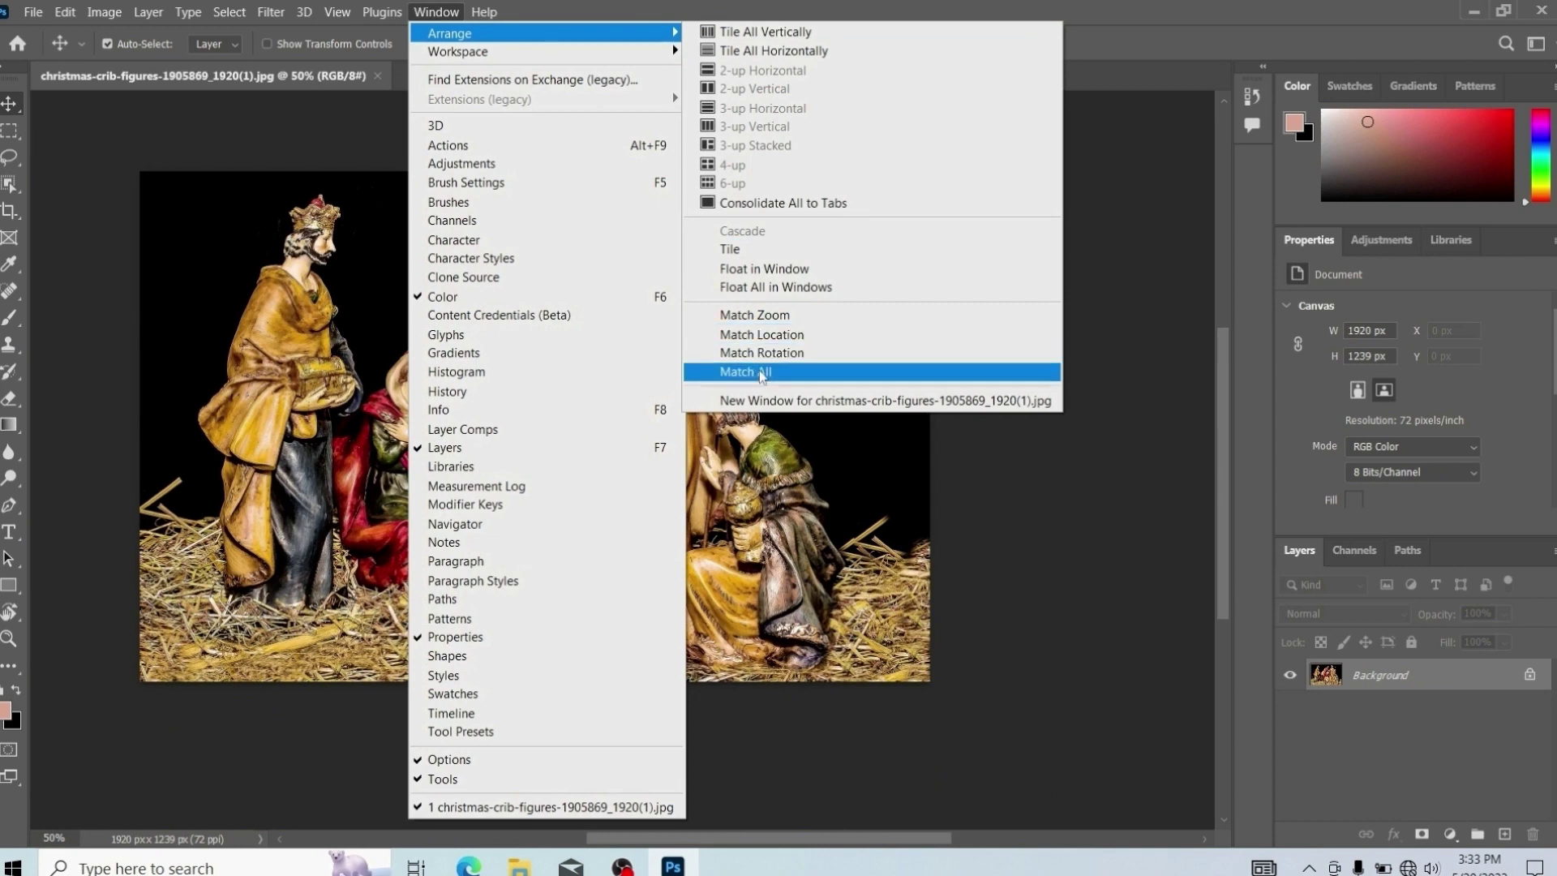
left_click(758, 403)
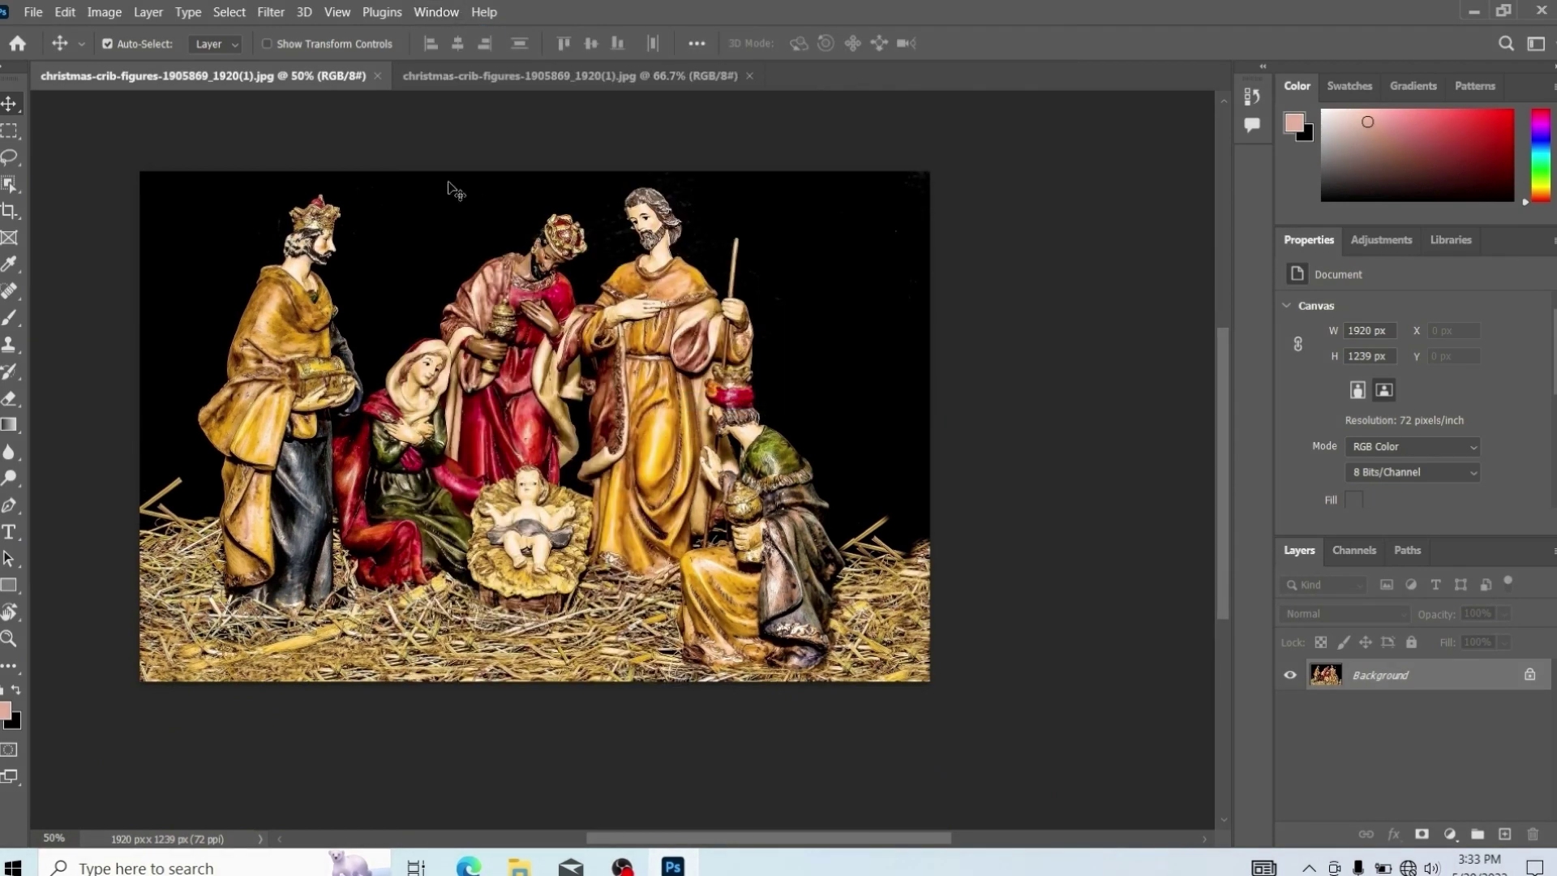
left_click(423, 84)
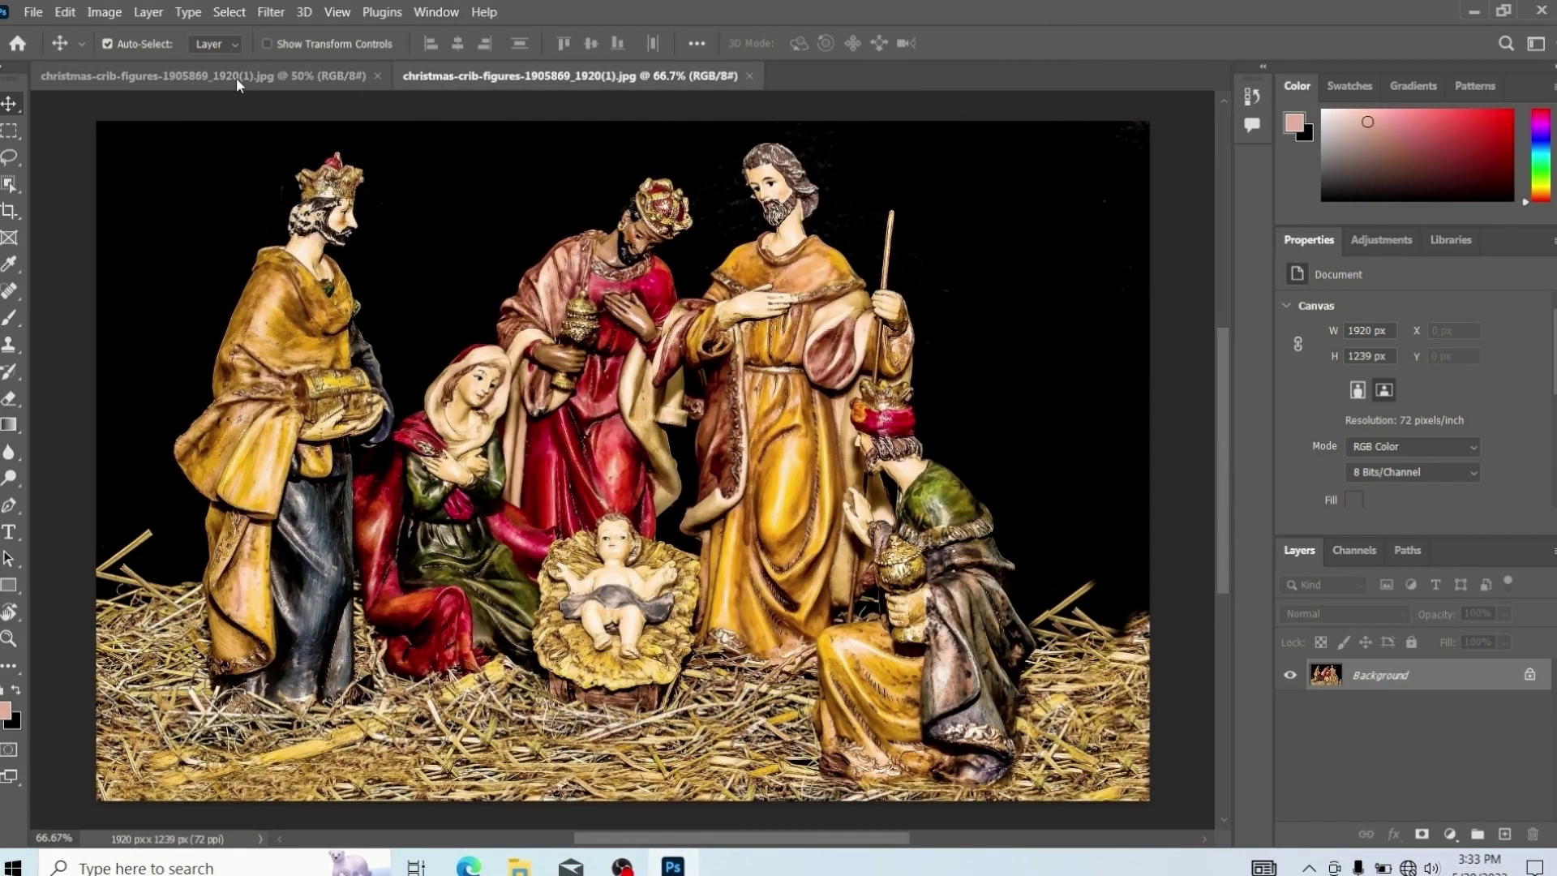
left_click(275, 81)
left_click(483, 75)
left_click(381, 74)
left_click(511, 76)
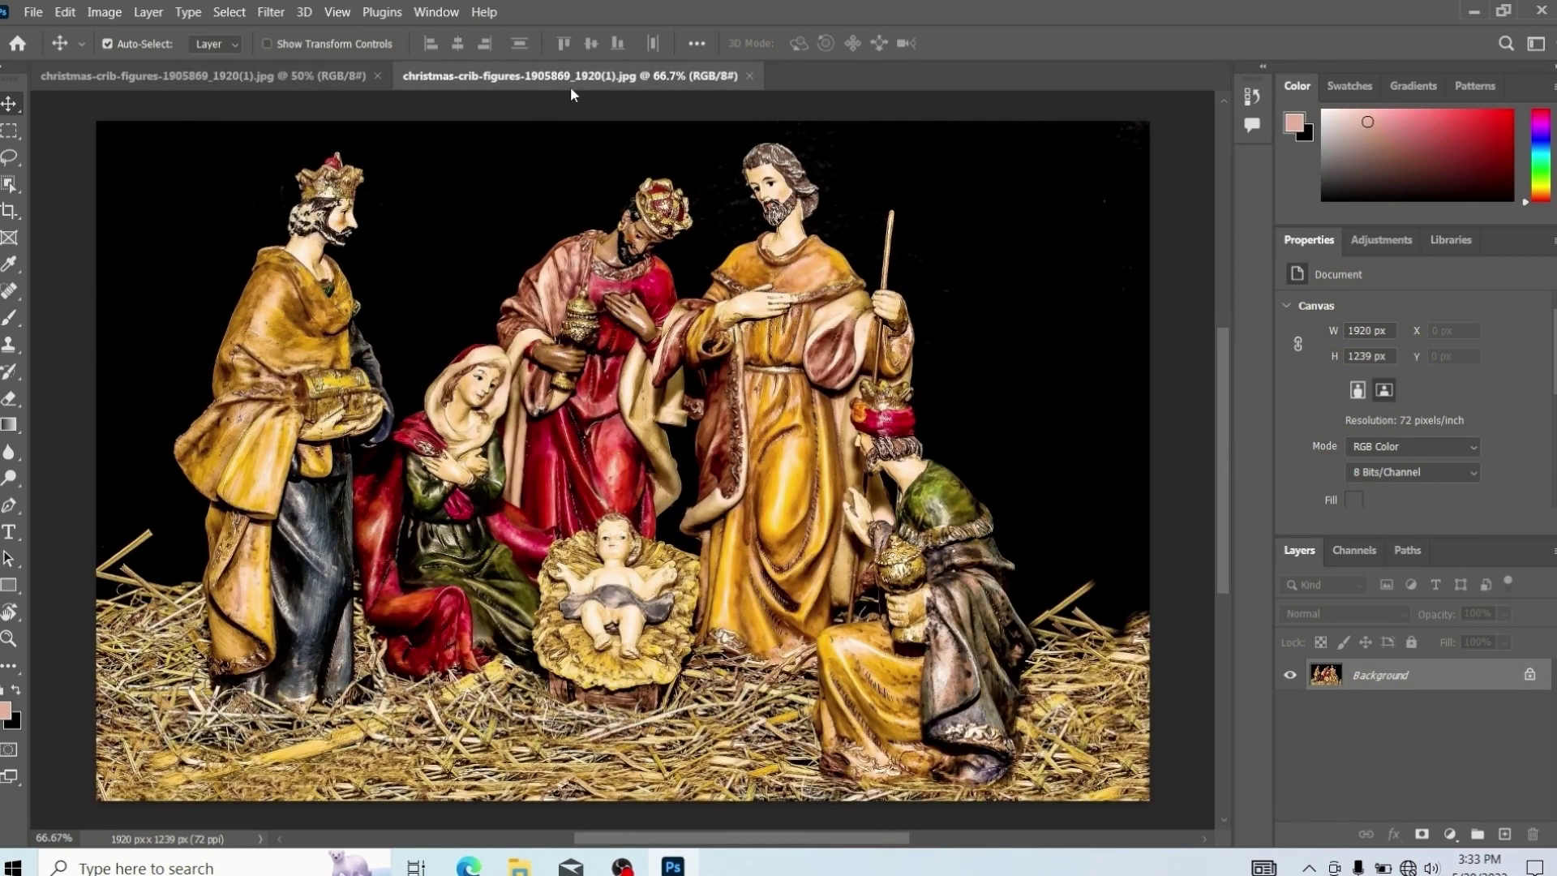
- Zoom the second view to 16.67% and float it, enlarged, in the upper right
key("ctrl+minus")
key("ctrl+minus")
key("ctrl+minus")
key("ctrl+minus")
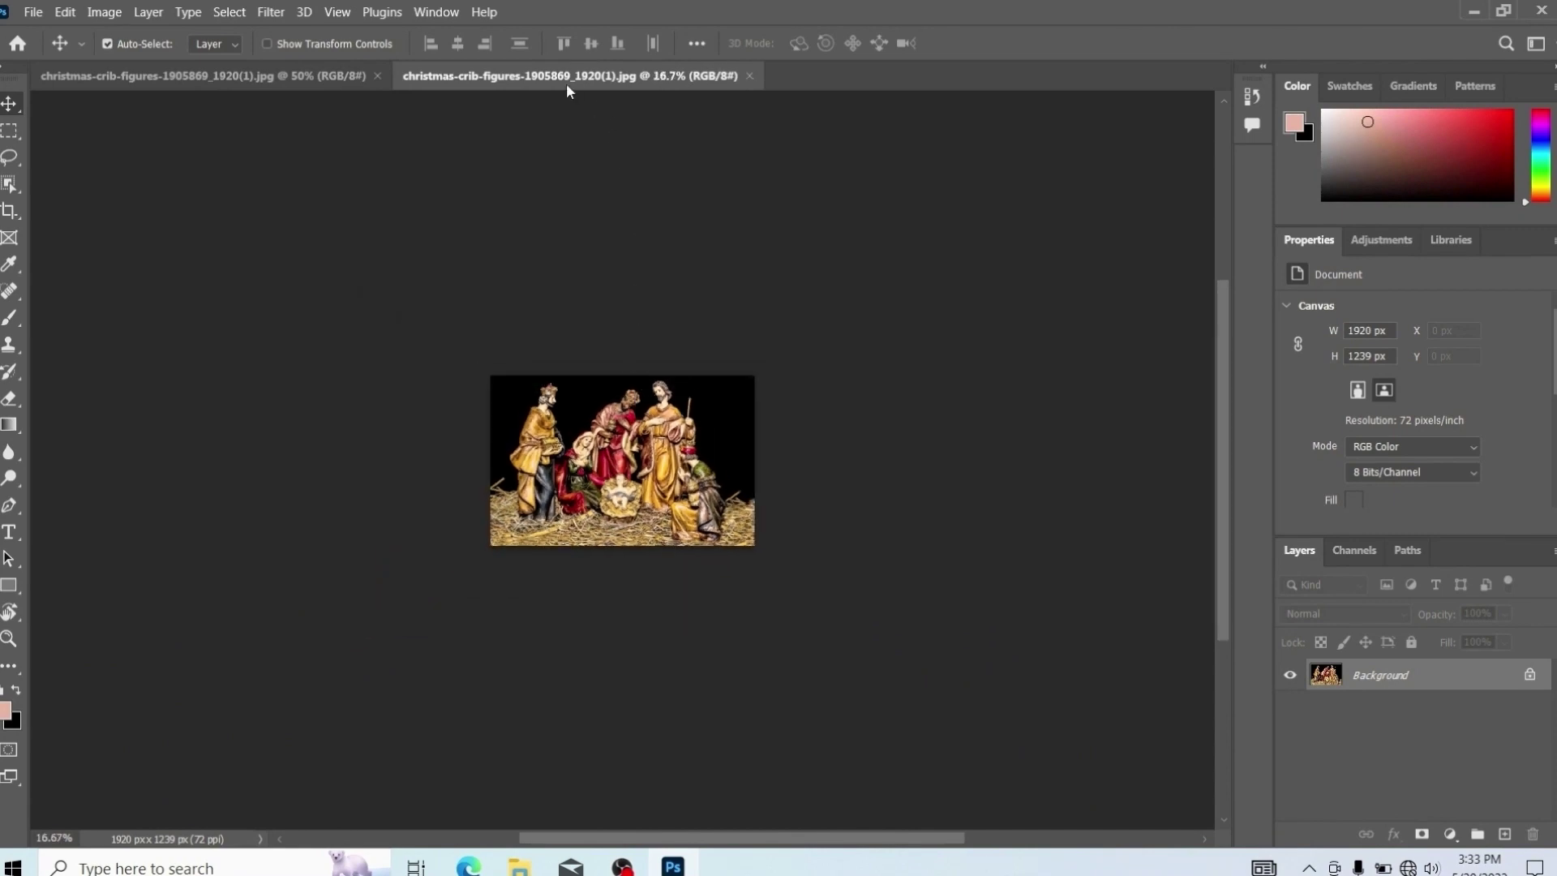
left_click_drag(565, 77, 582, 237)
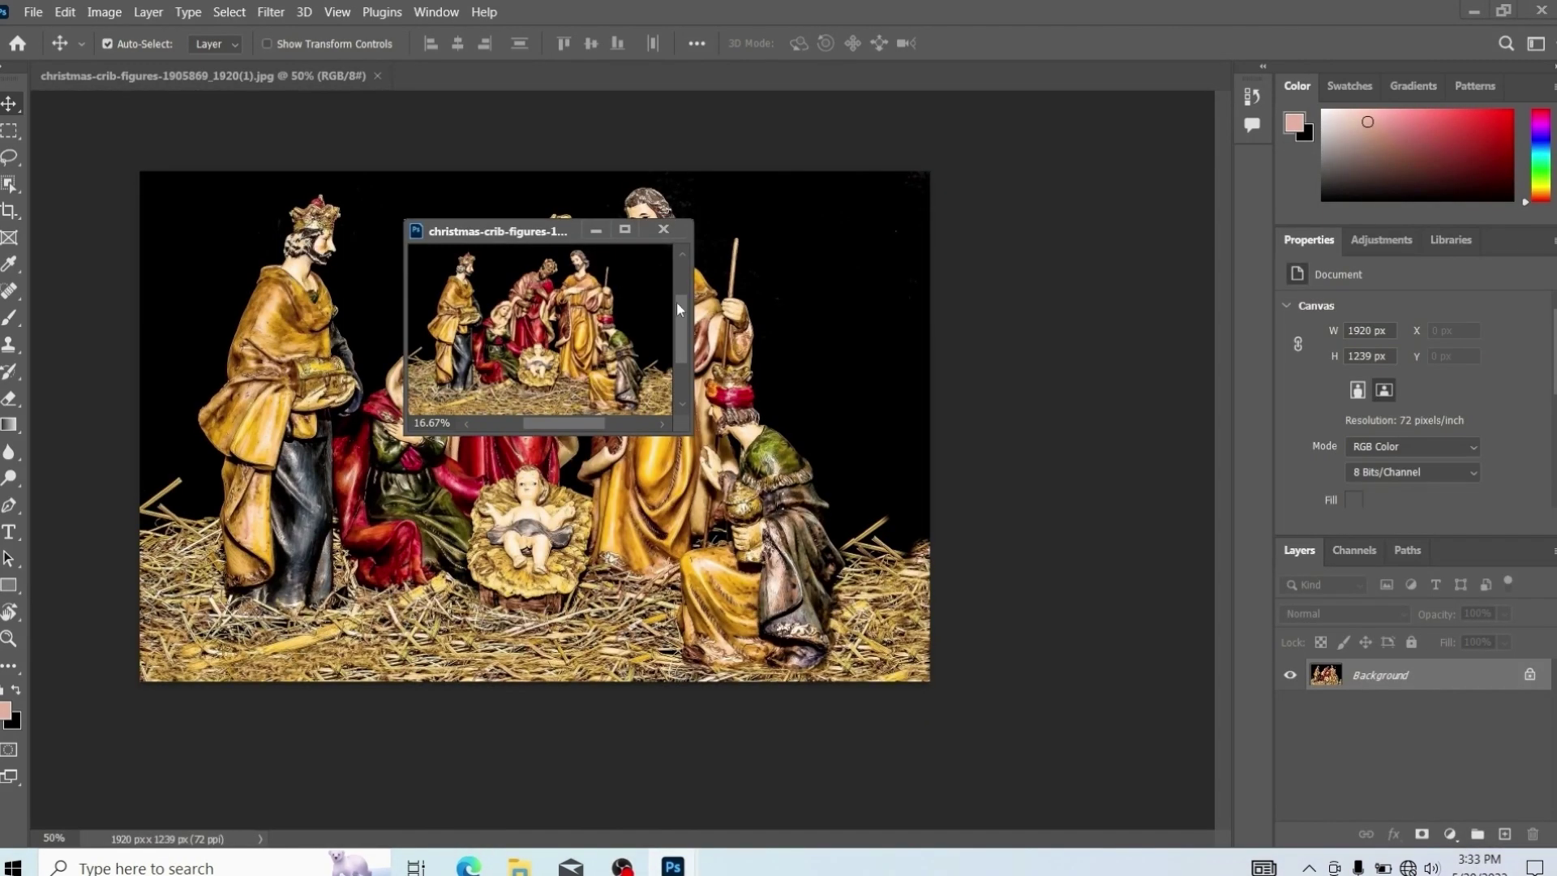
left_click_drag(689, 435, 729, 455)
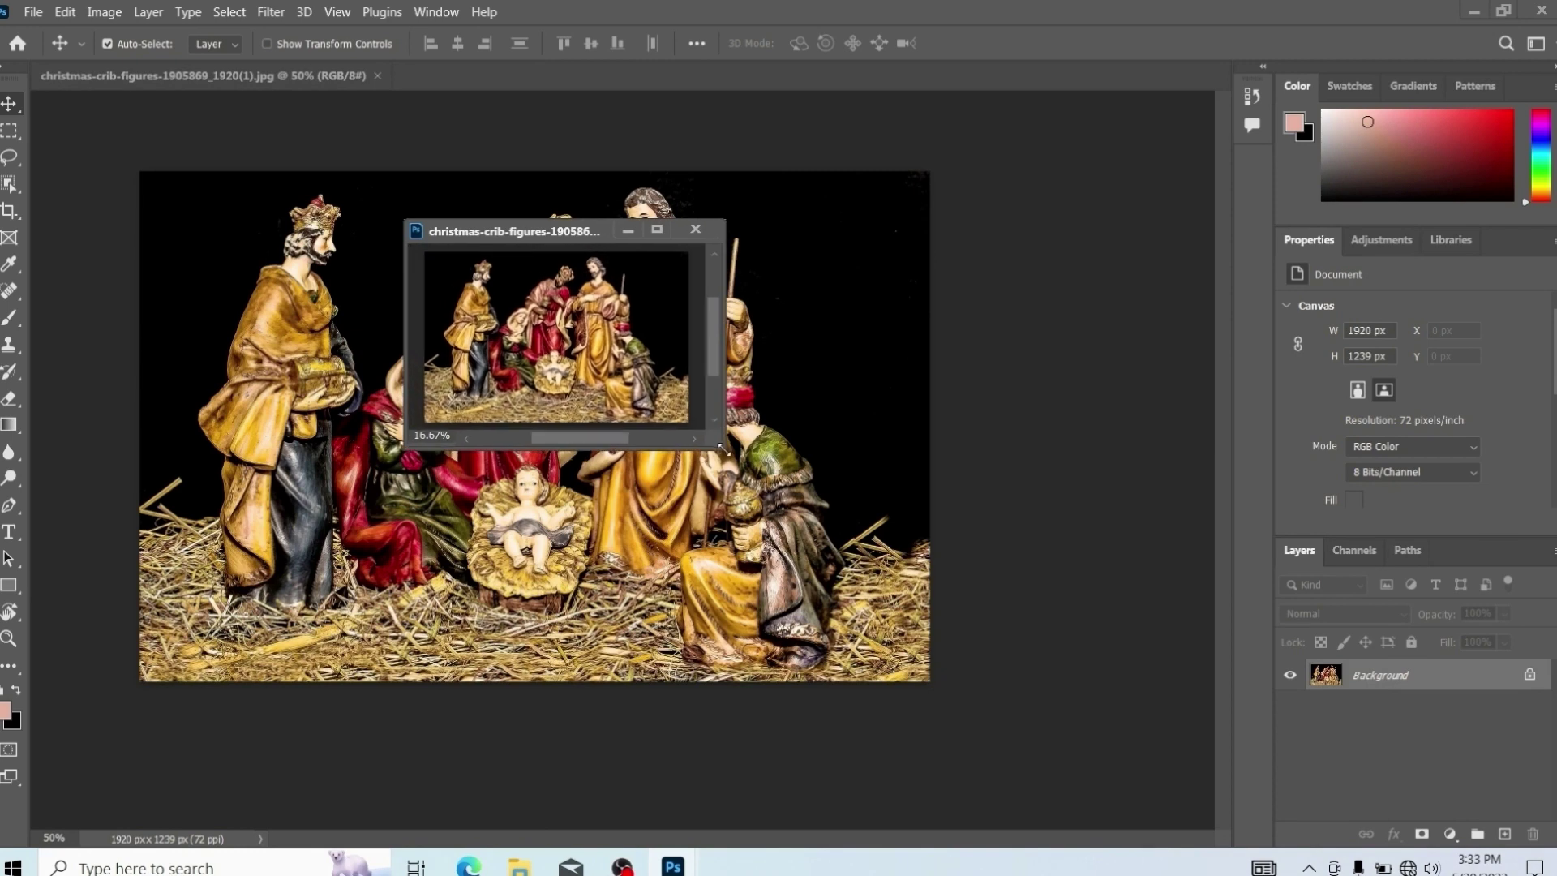
left_click_drag(523, 231, 1360, 95)
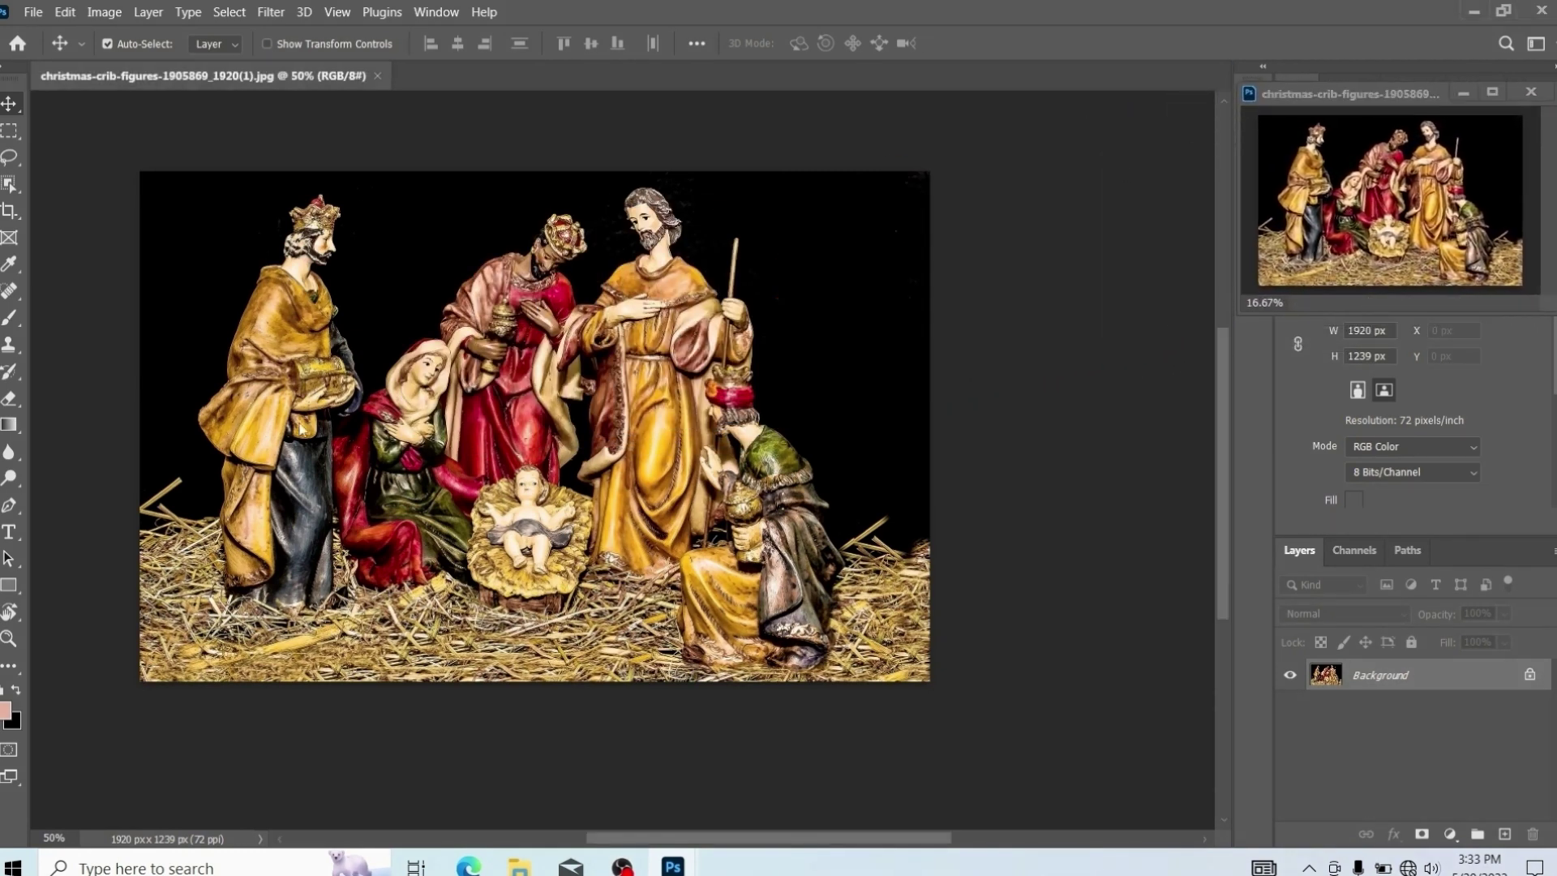
- At 100% zoom, select a rectangle over the middle figure and fill it pink
key("ctrl+1")
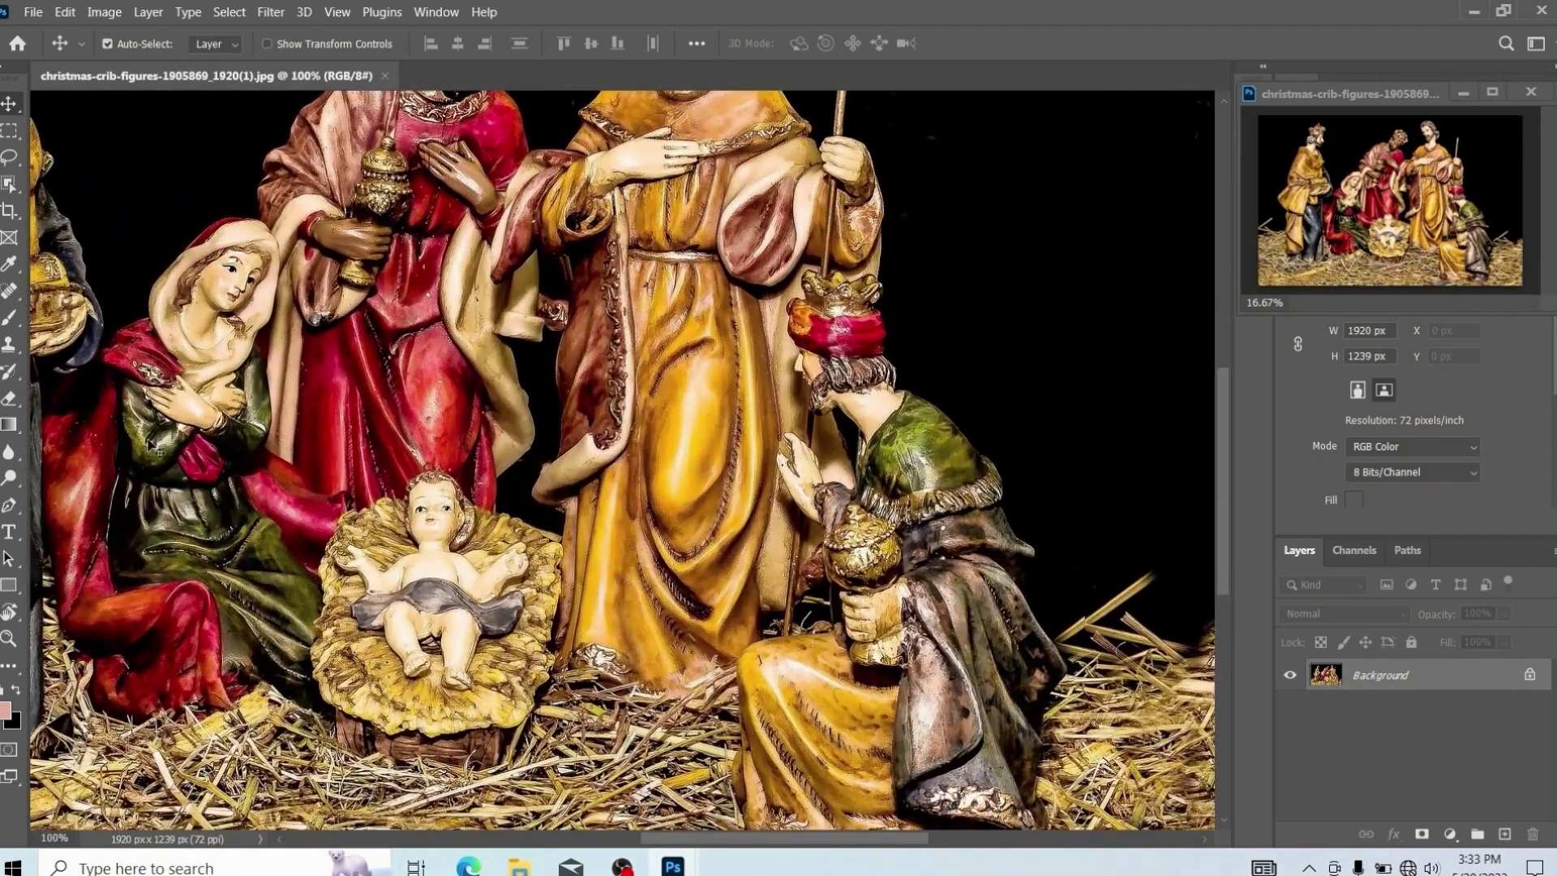
left_click_drag(295, 343, 517, 389)
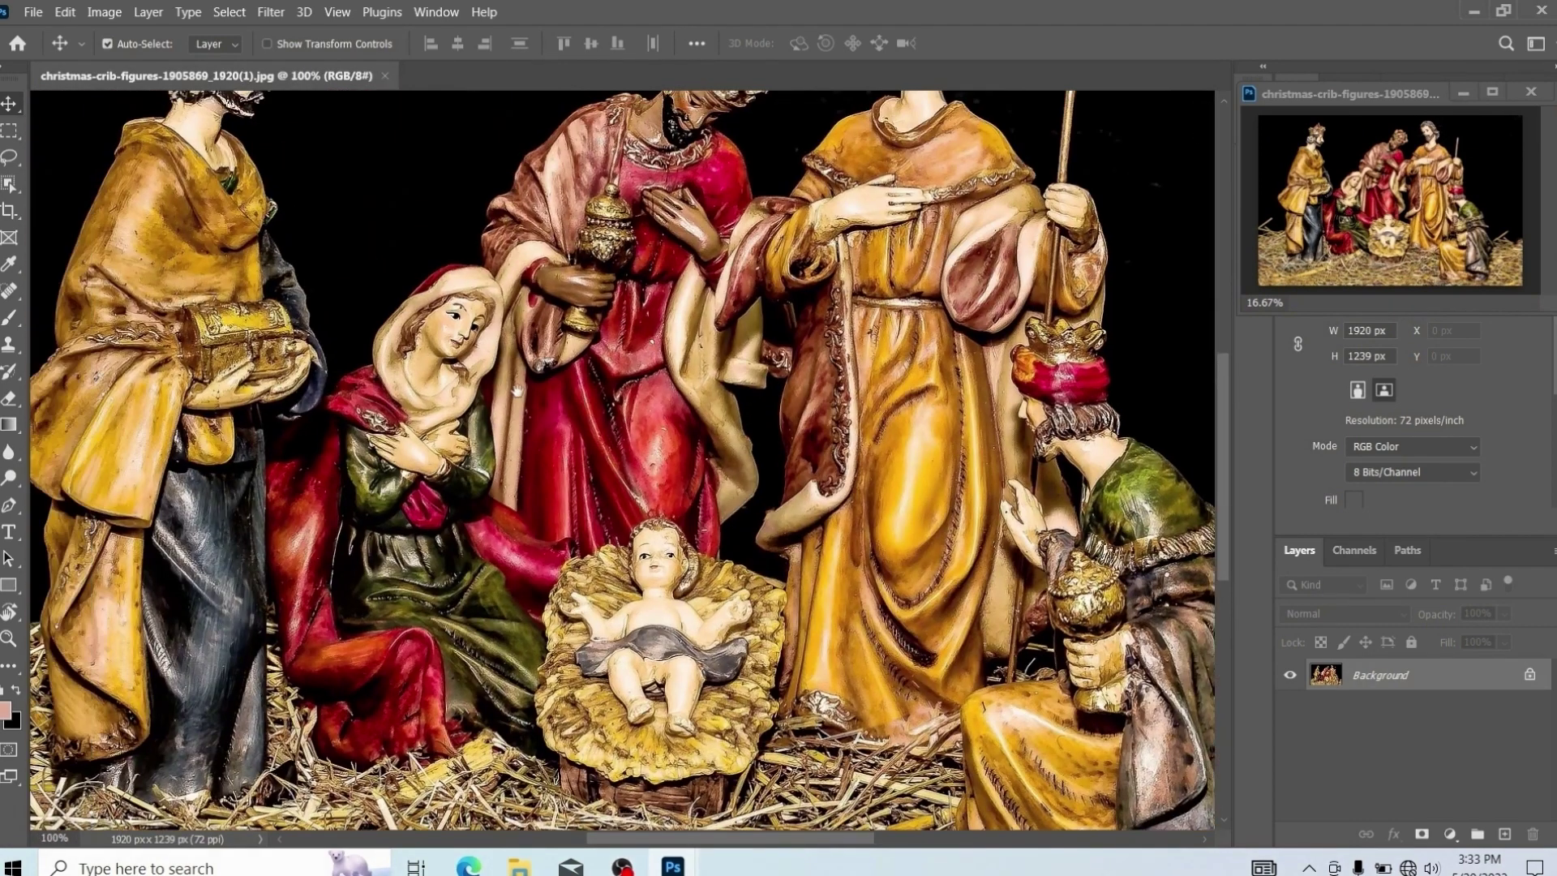
left_click(10, 130)
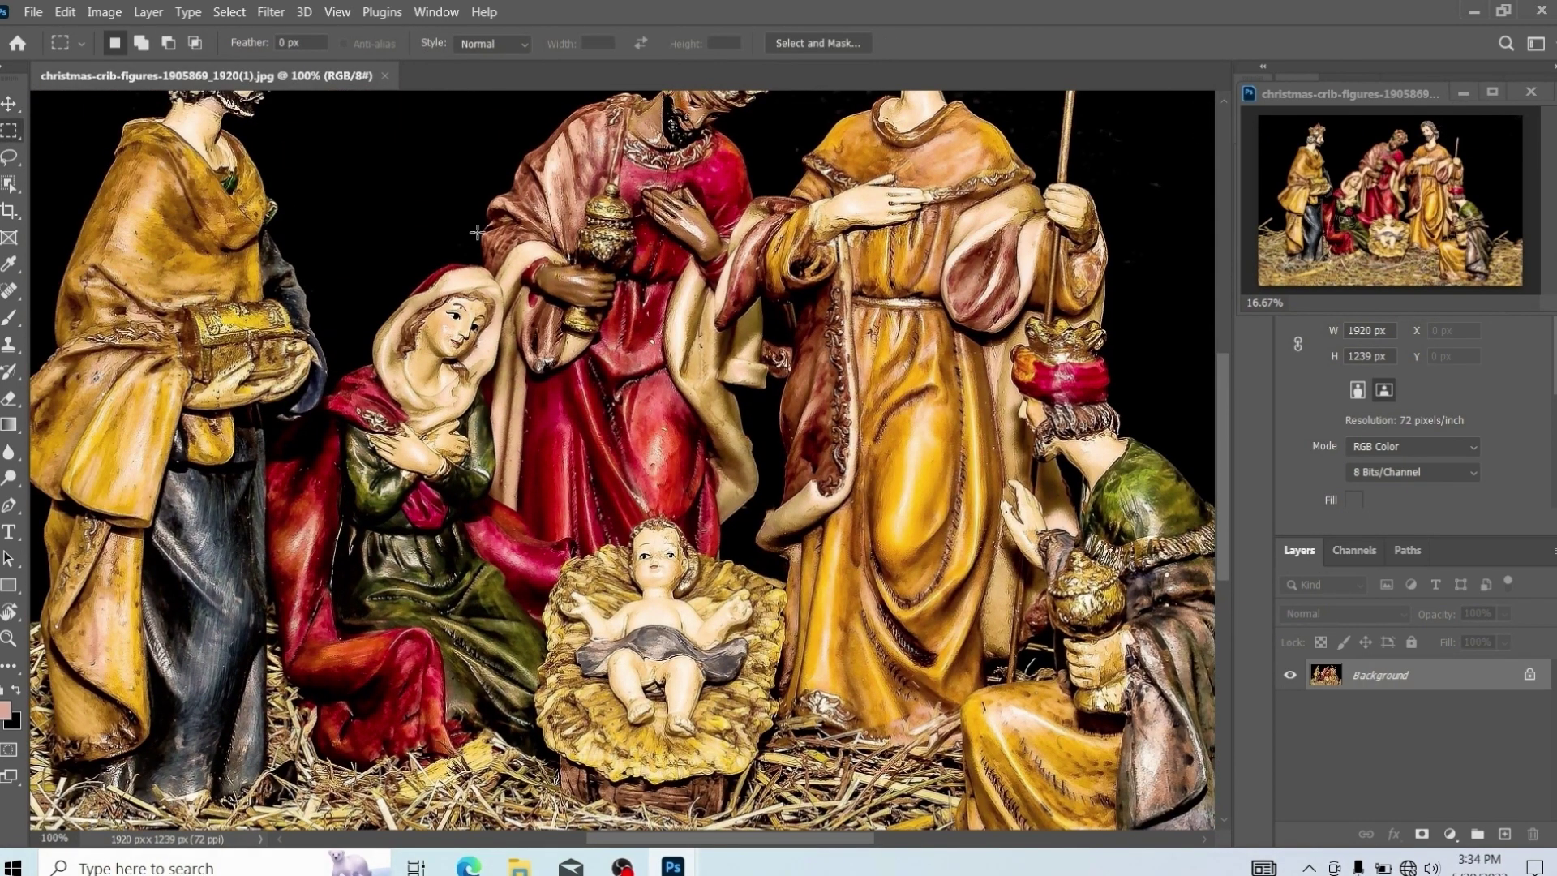
left_click_drag(467, 226, 669, 441)
key("alt+BackSpace")
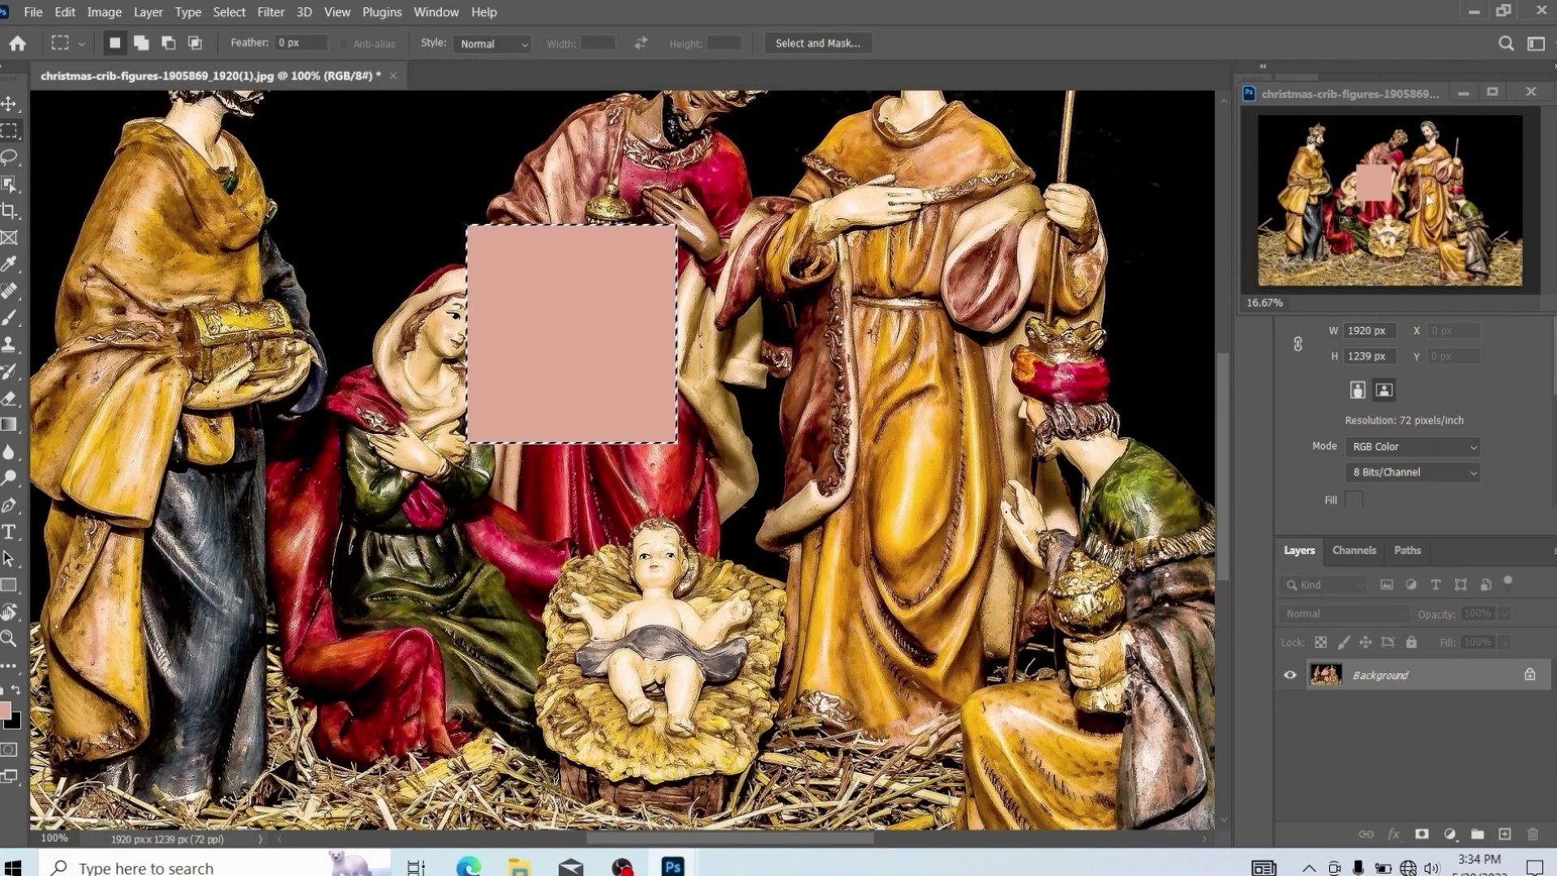
- Zoom to 300%, close the floating preview, and close the image without saving
key("ctrl+plus")
key("ctrl+plus")
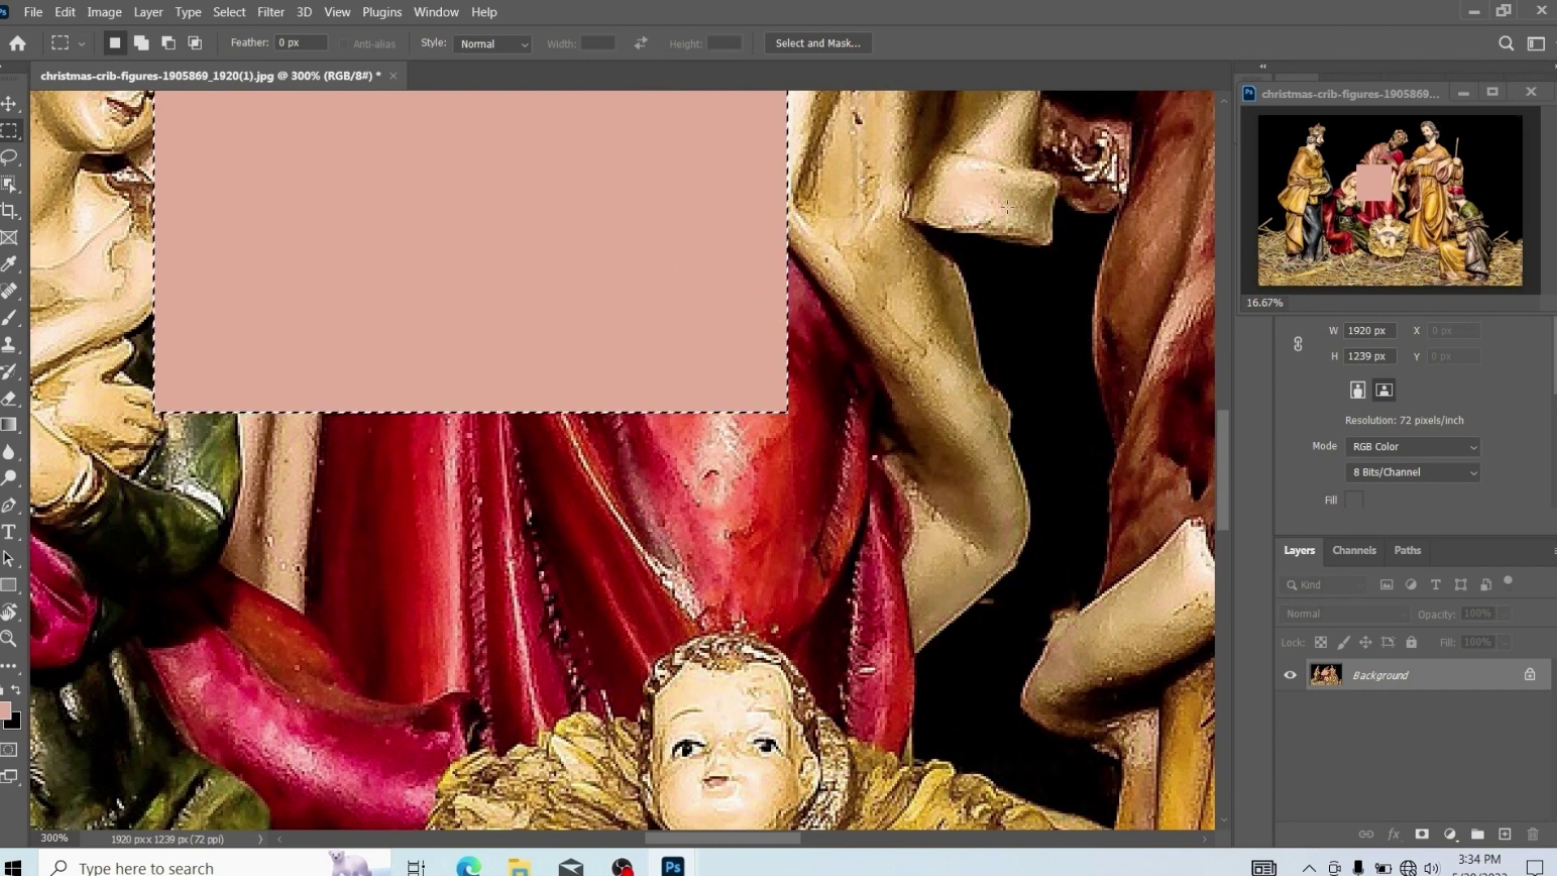
left_click(1541, 96)
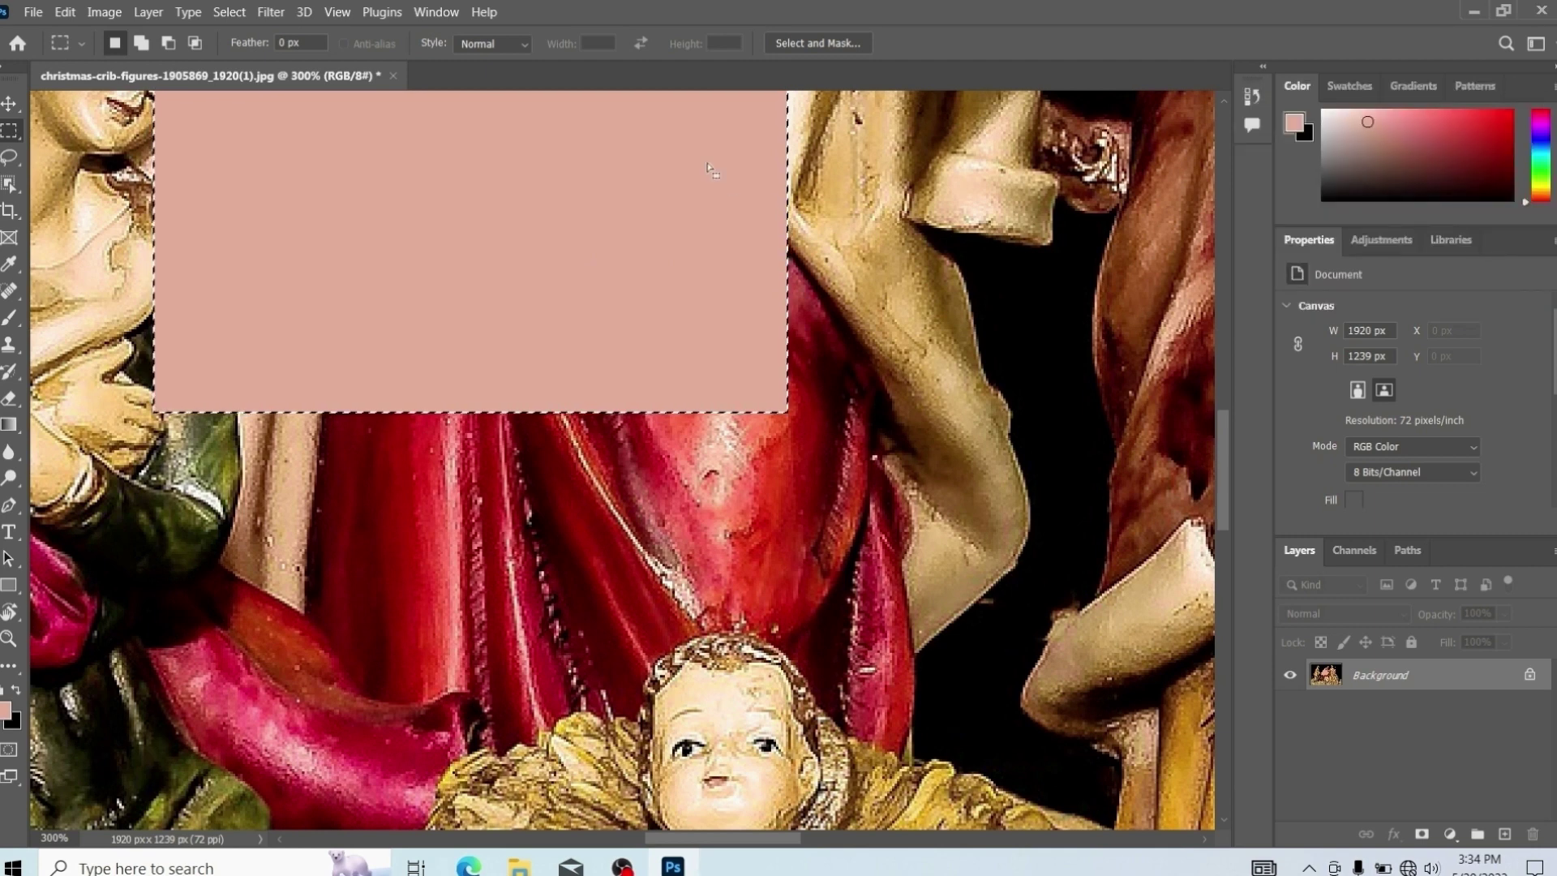
left_click(392, 75)
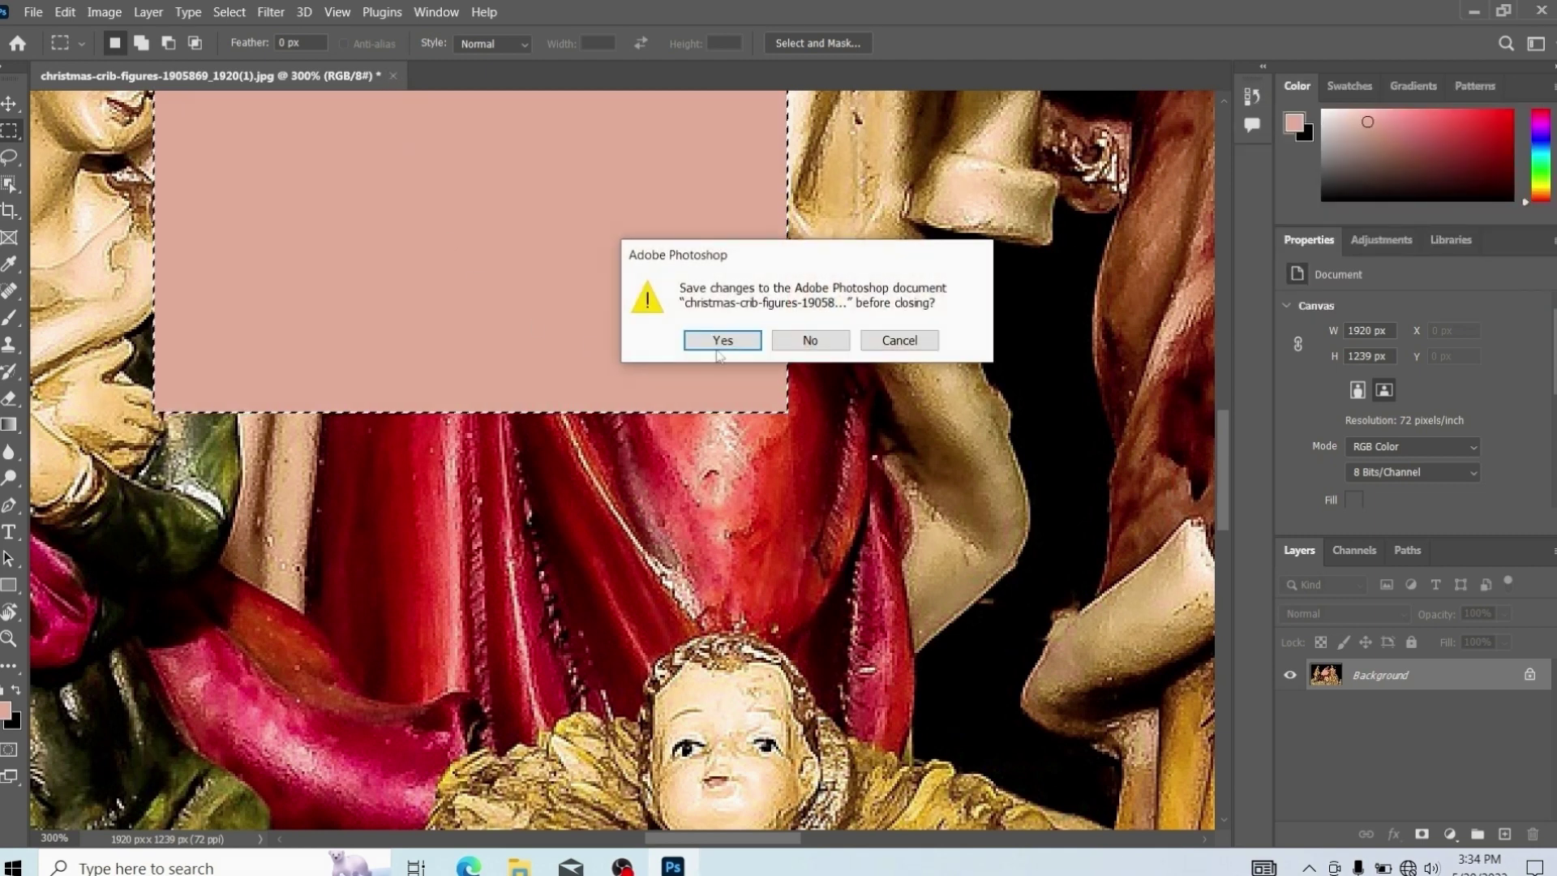
left_click(804, 347)
left_click(1550, 8)
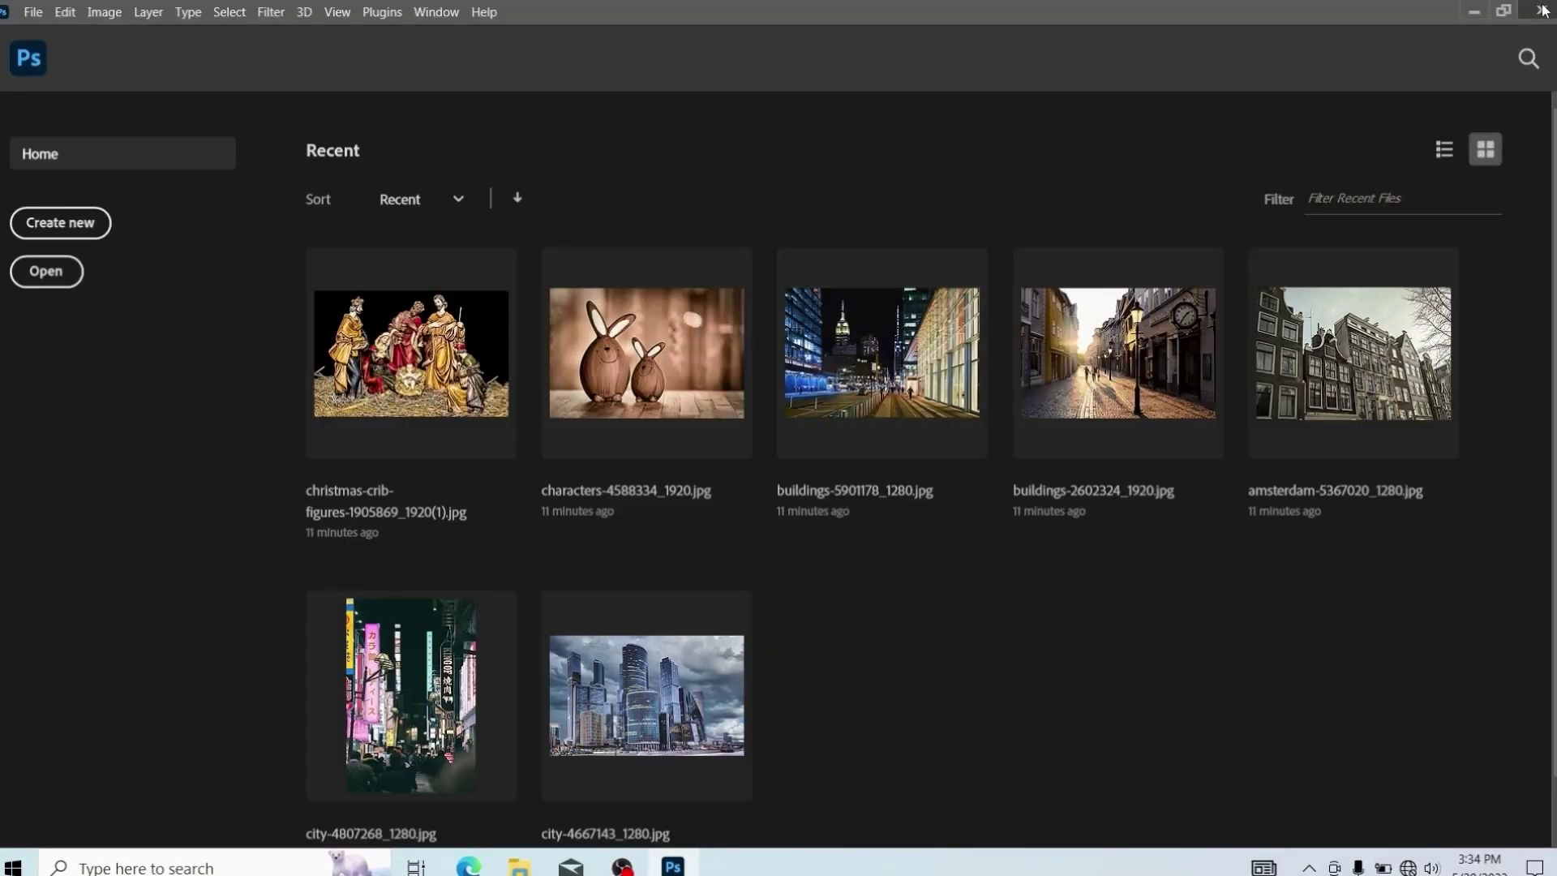